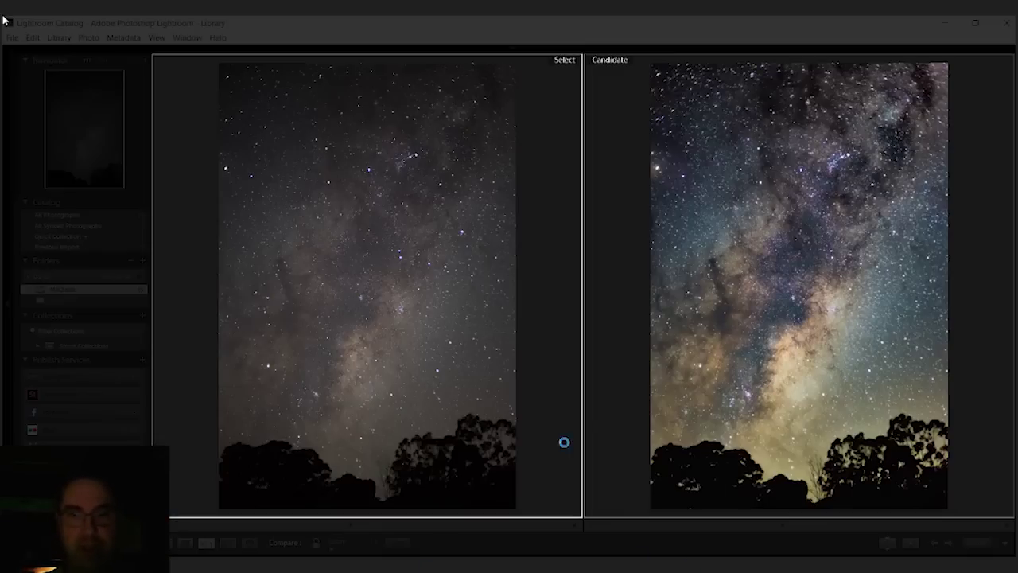
Step: Exit the full-screen screenshot in ACDSee and clear the thumbnail selection
key(Escape)
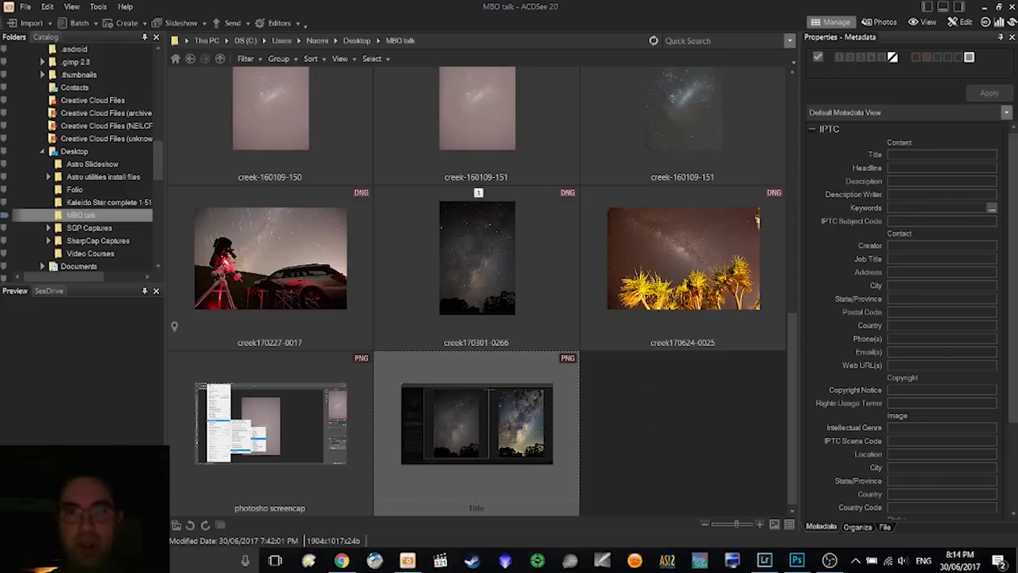
click(697, 470)
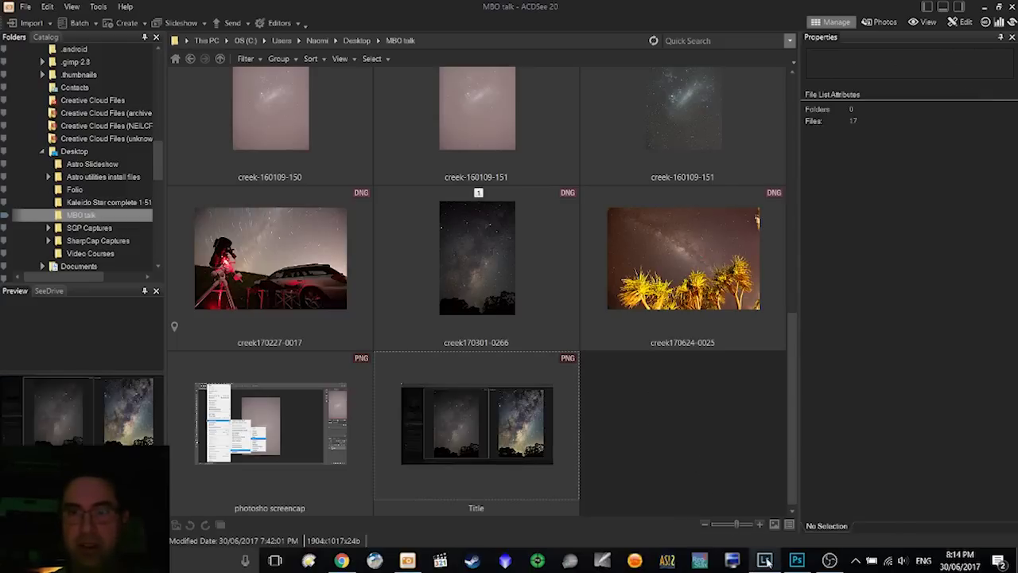
Step: Bring Lightroom forward to its Library grid of the 14 MBO talk astrophotography images
click(765, 560)
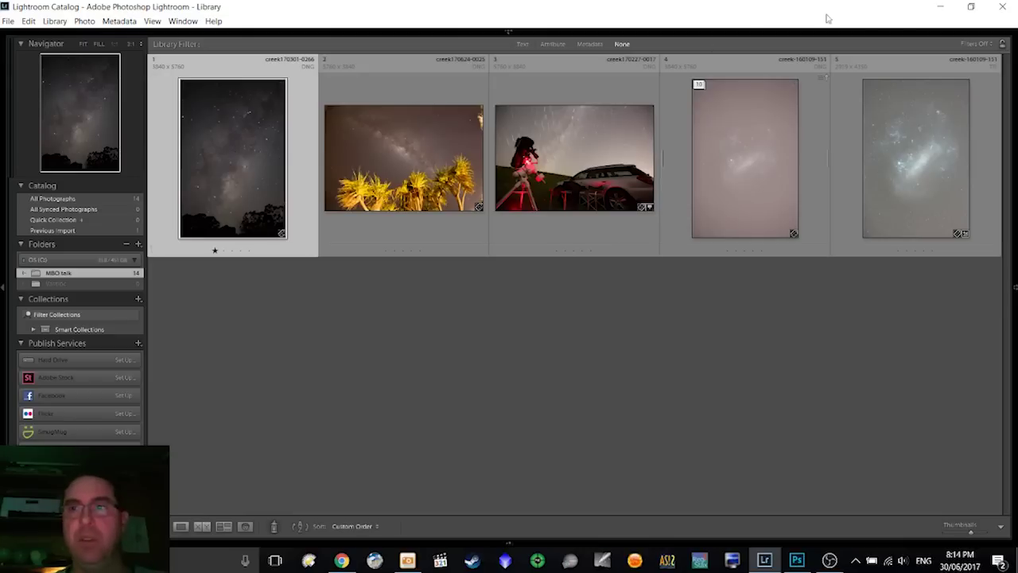
mouse_move(908, 33)
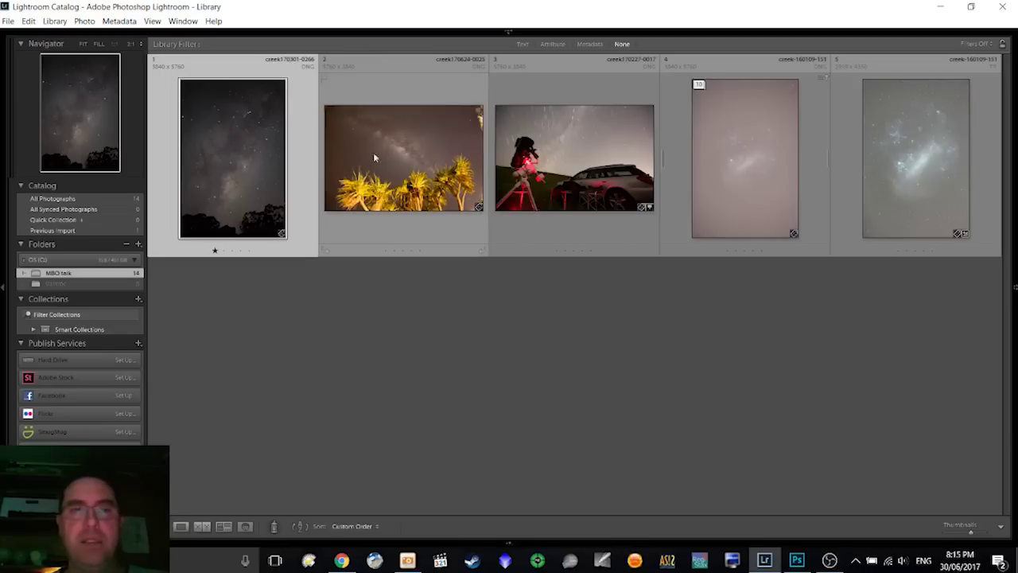
mouse_move(943, 31)
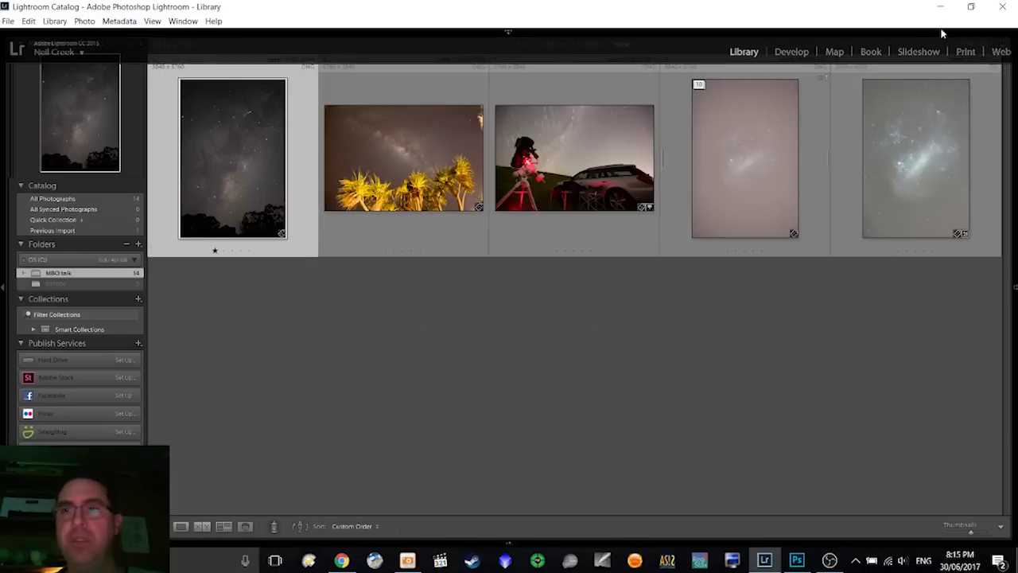
Step: Open the vertical Milky Way photo in Develop and expand Lens Corrections
click(799, 55)
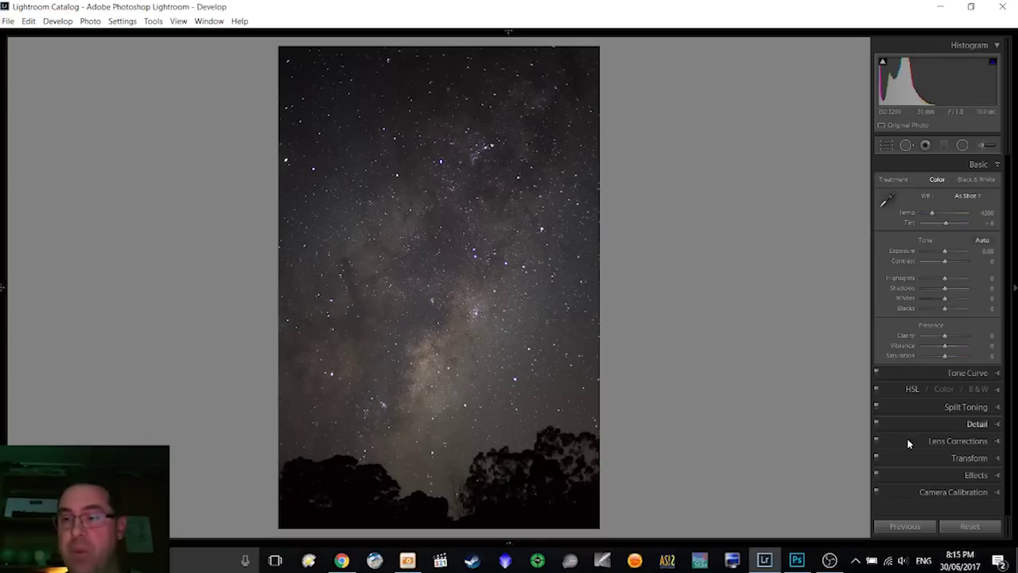
click(925, 447)
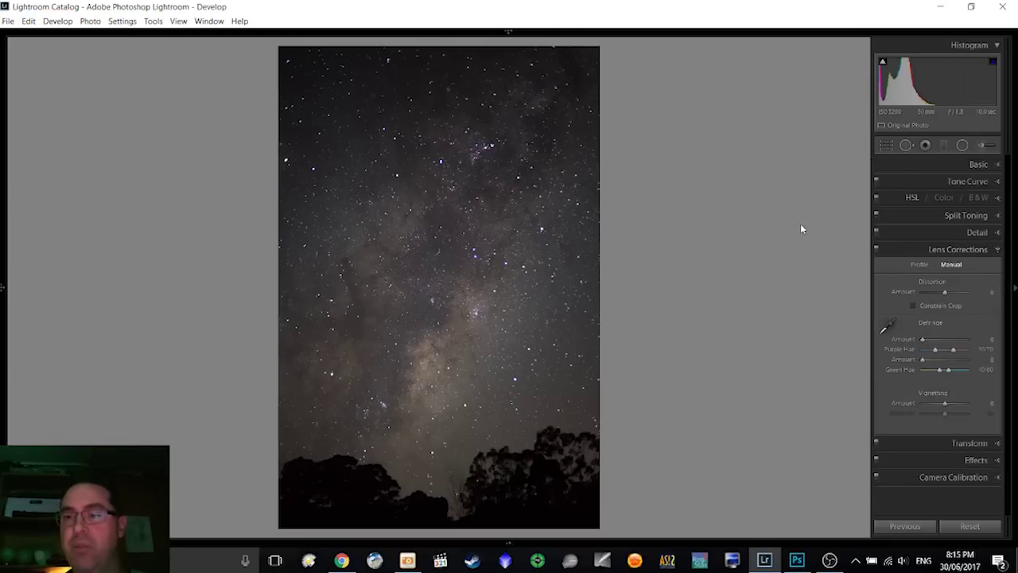
Step: Enable Remove Chromatic Aberration and Canon EF 50mm profile corrections on the Profile tab
click(919, 265)
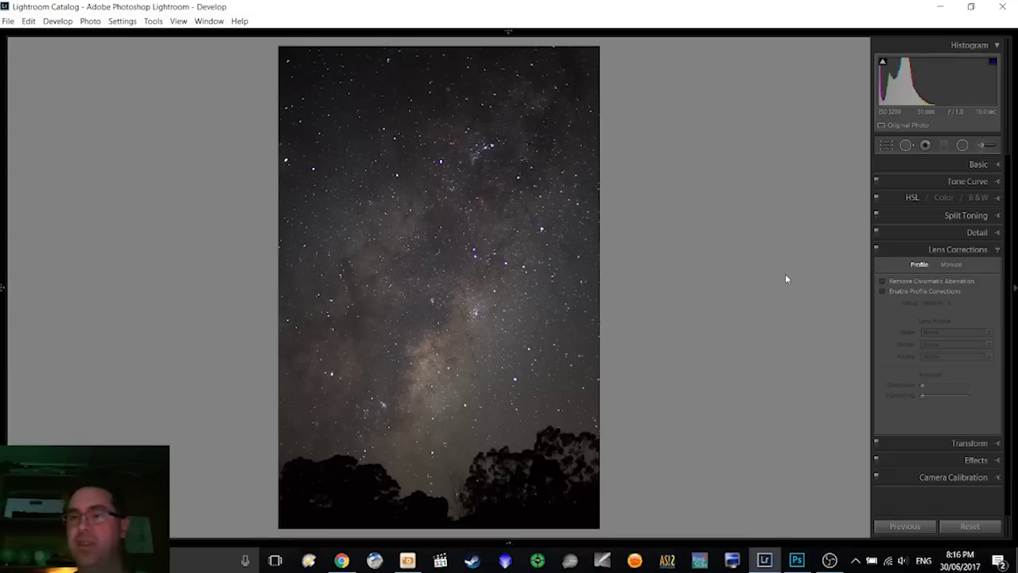
click(911, 285)
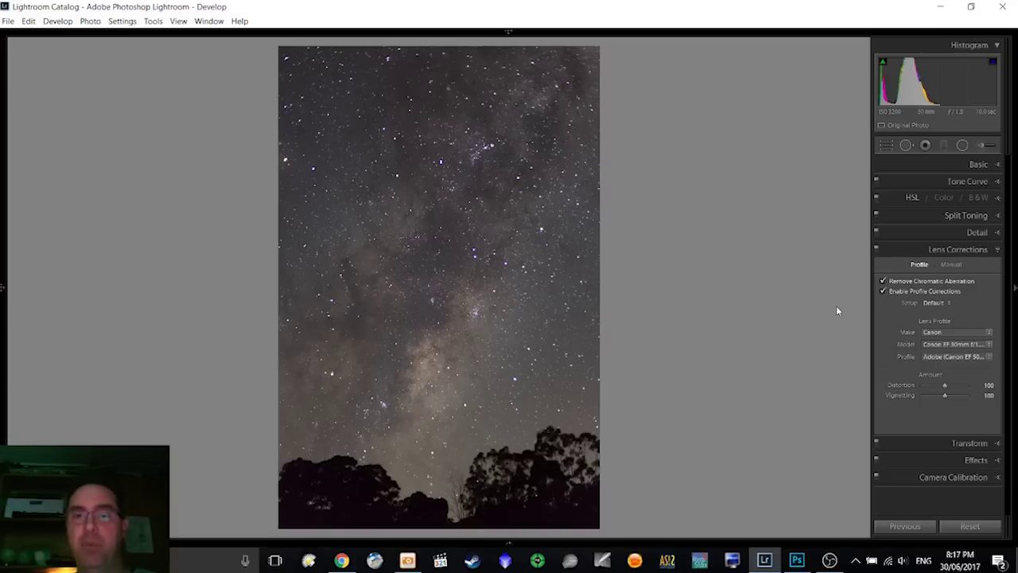
click(586, 94)
drag(585, 93, 732, 269)
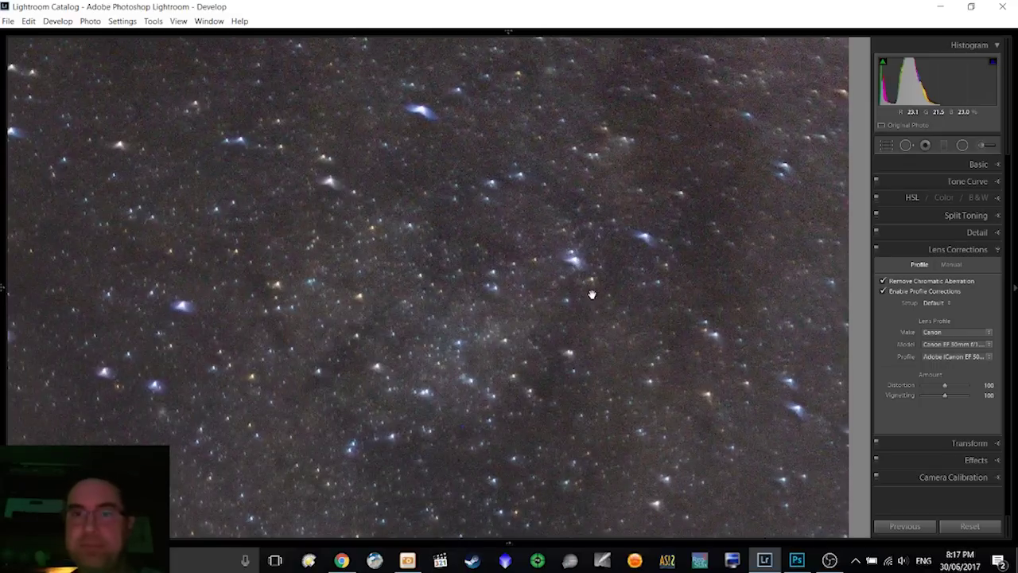
click(597, 254)
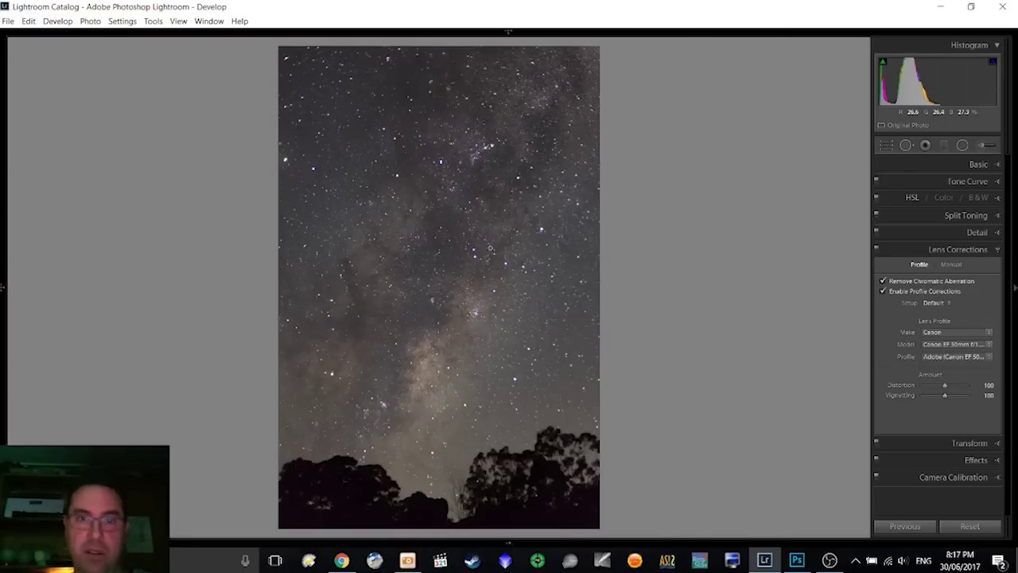
click(376, 363)
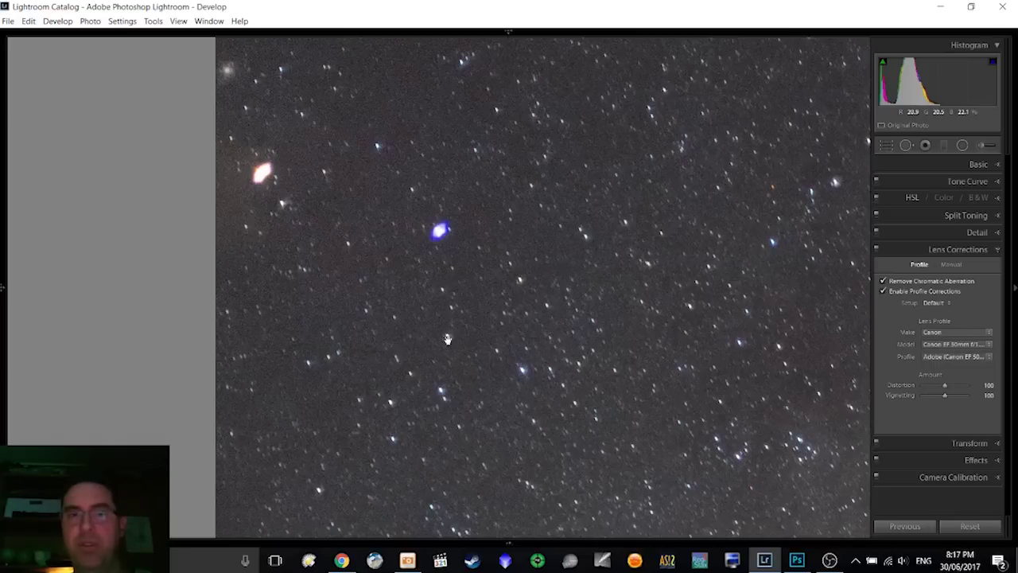
click(591, 294)
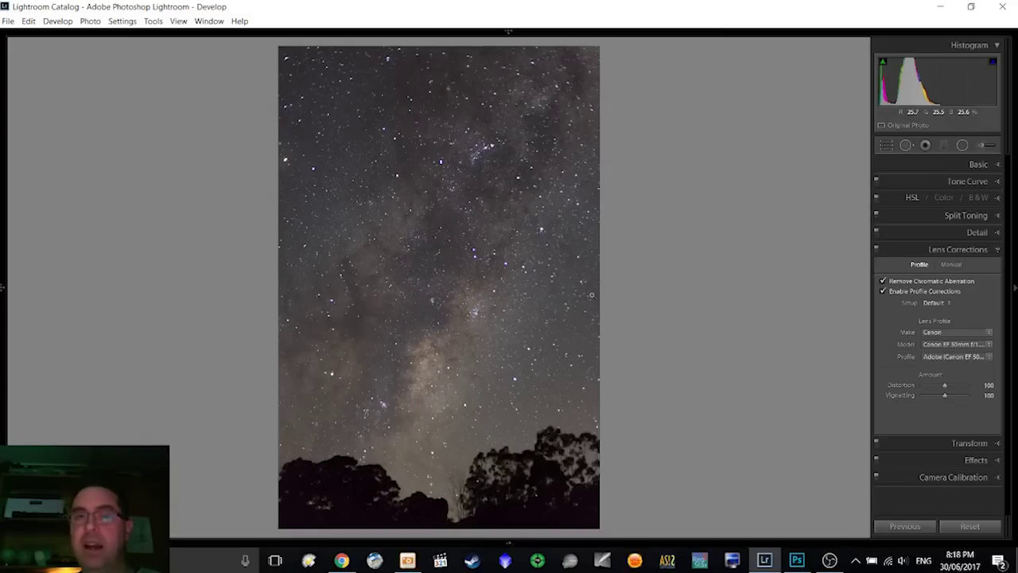
click(454, 257)
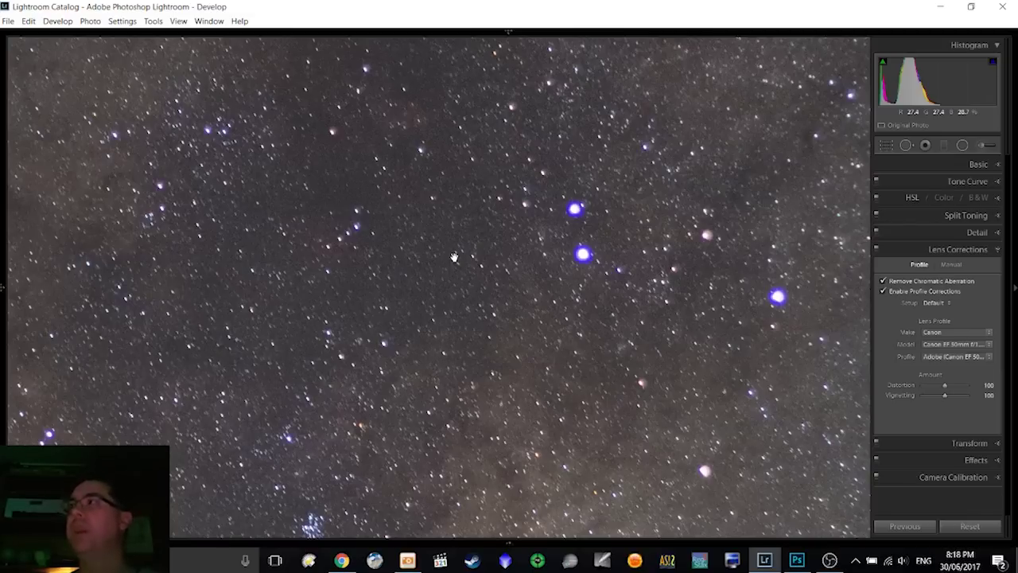
click(454, 257)
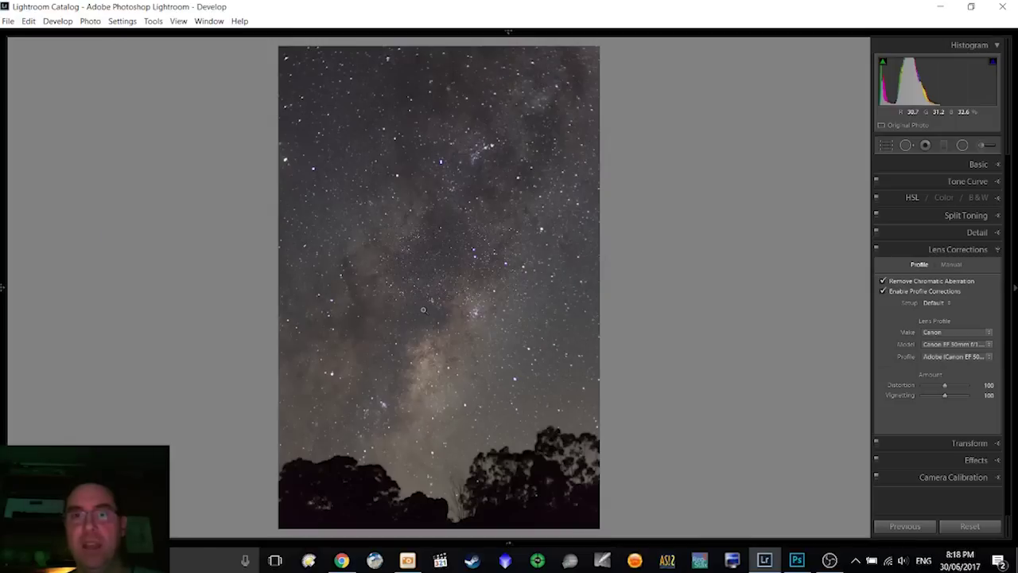
Step: Raise Vibrance and Saturation to +100 and cool Temp to 3905 in the Basic panel
click(694, 239)
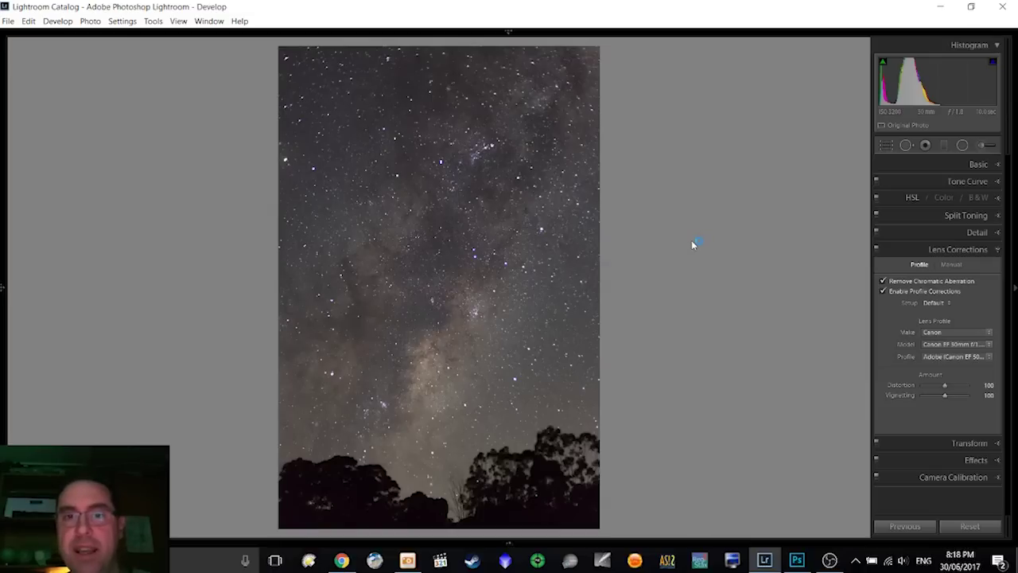
click(916, 165)
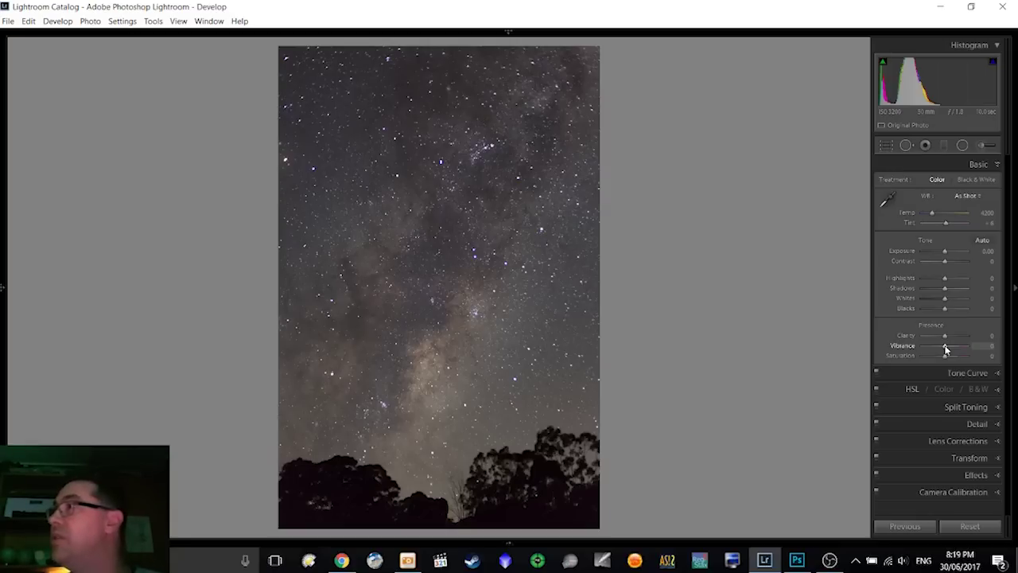
drag(946, 348, 986, 358)
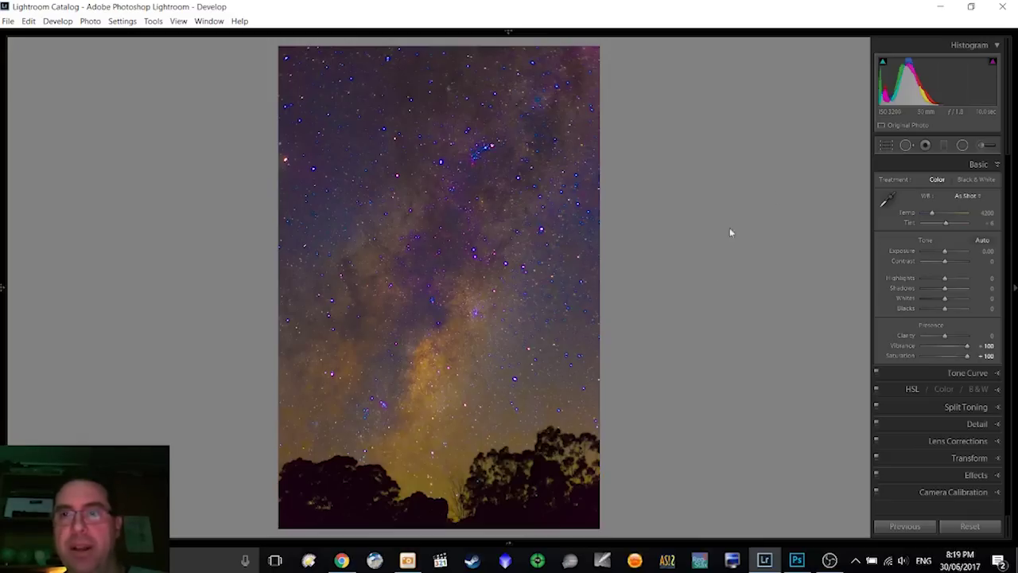
drag(935, 217, 933, 217)
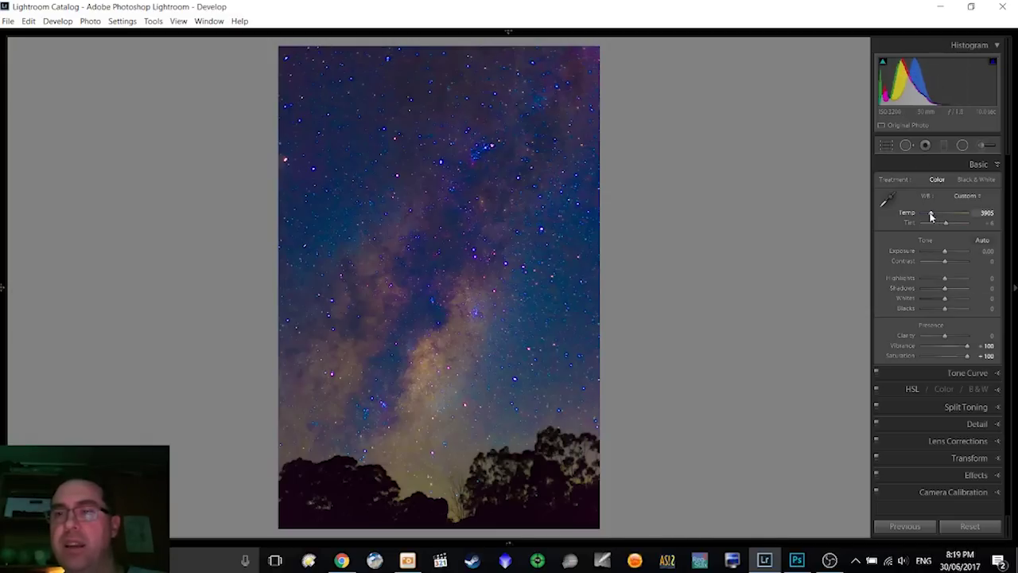
Step: Warm the white balance to 4262 and reset Tint to 0
drag(931, 216, 933, 217)
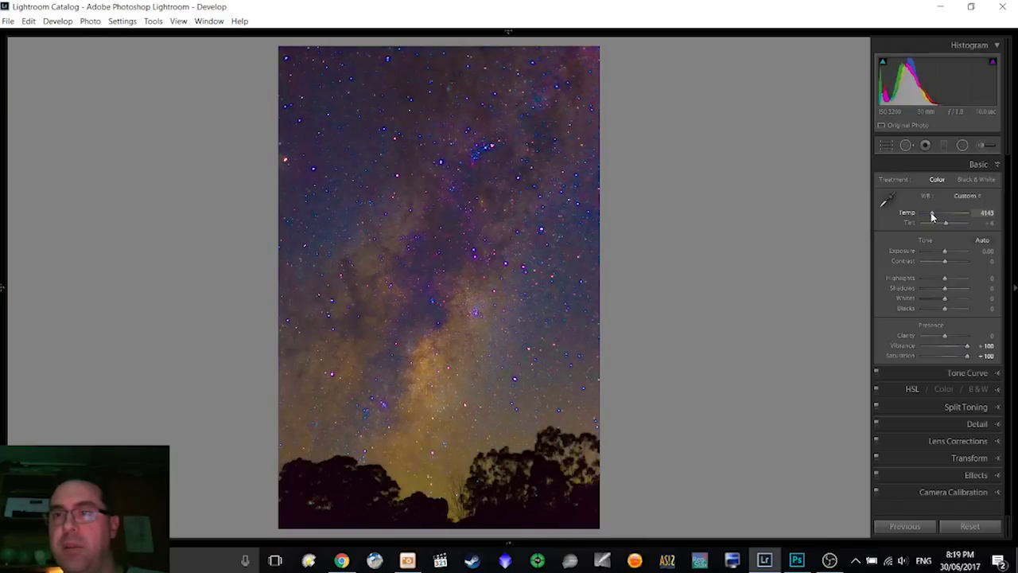
drag(933, 216, 933, 217)
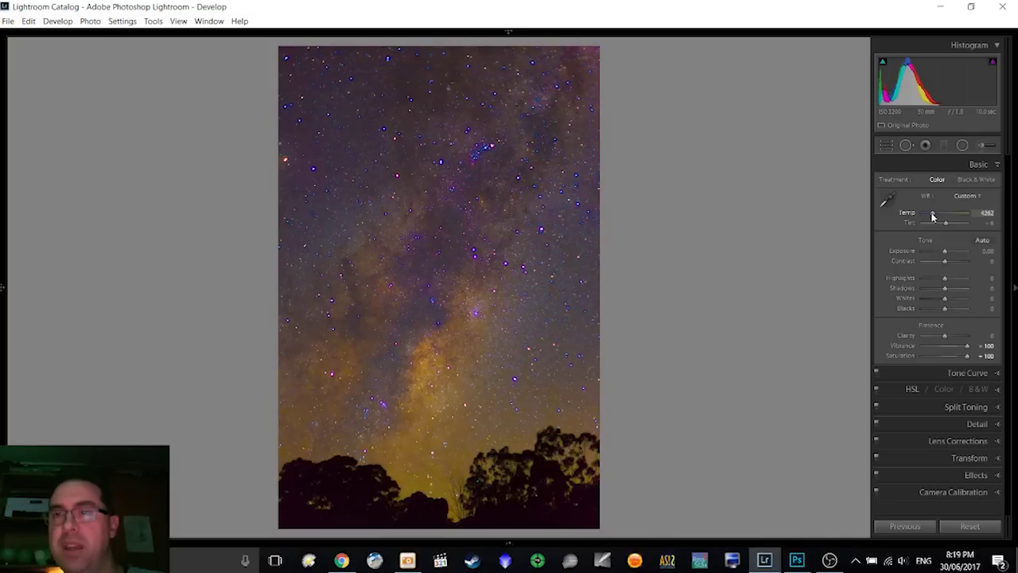
click(985, 213)
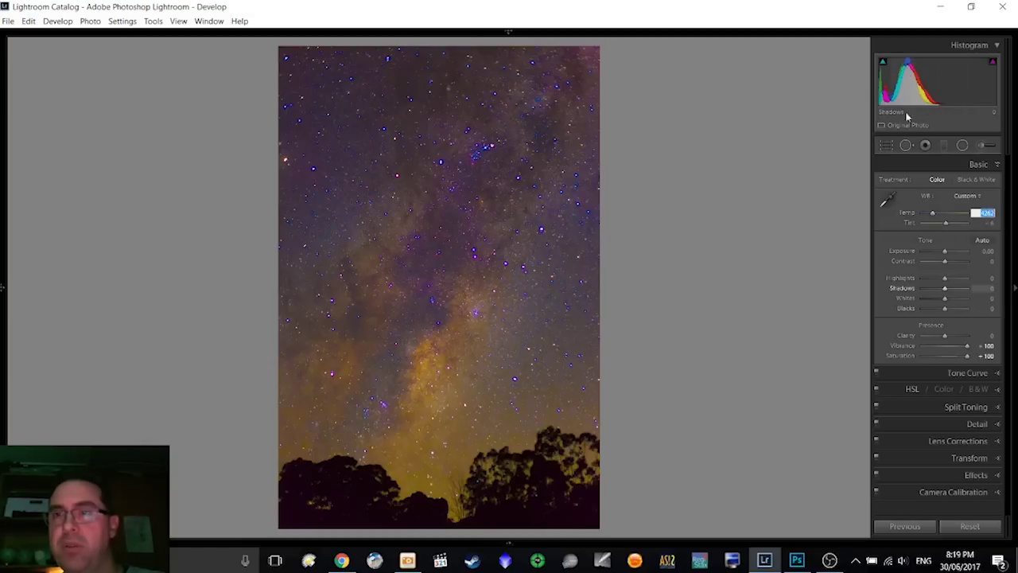
click(821, 197)
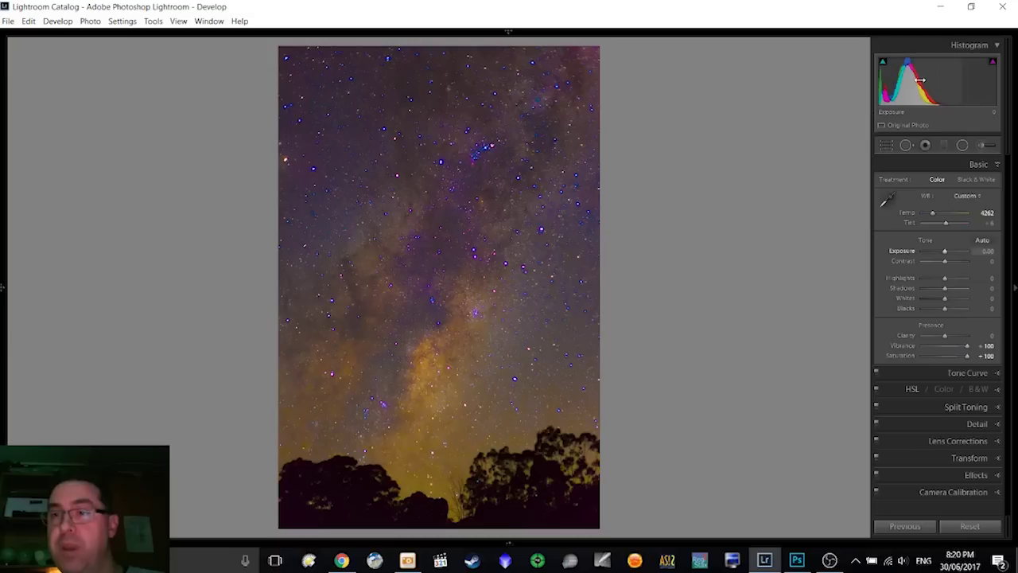
double_click(947, 228)
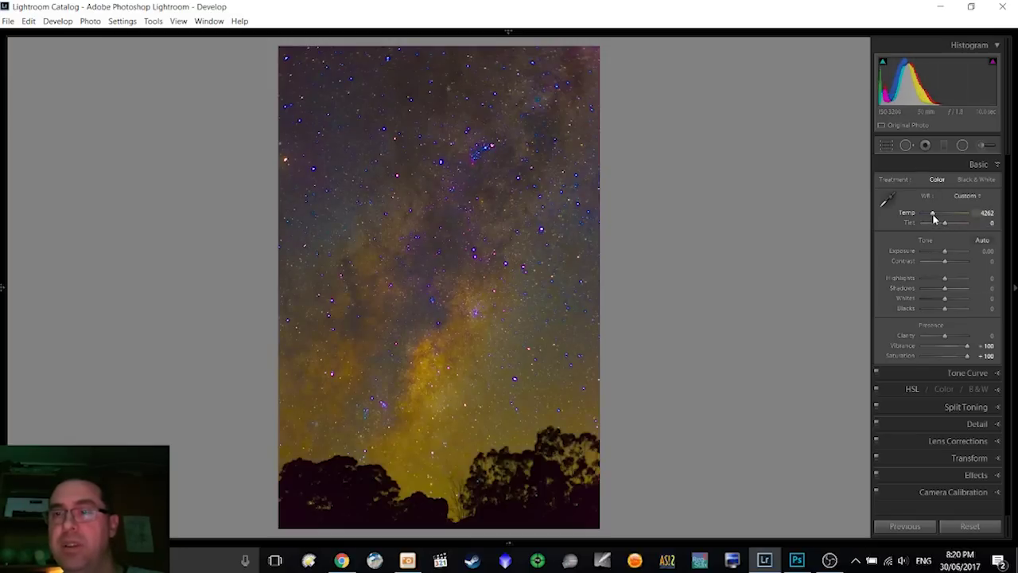
Step: Fine-tune the temperature and enter an exact value of 4143
drag(934, 218, 935, 219)
drag(935, 219, 934, 219)
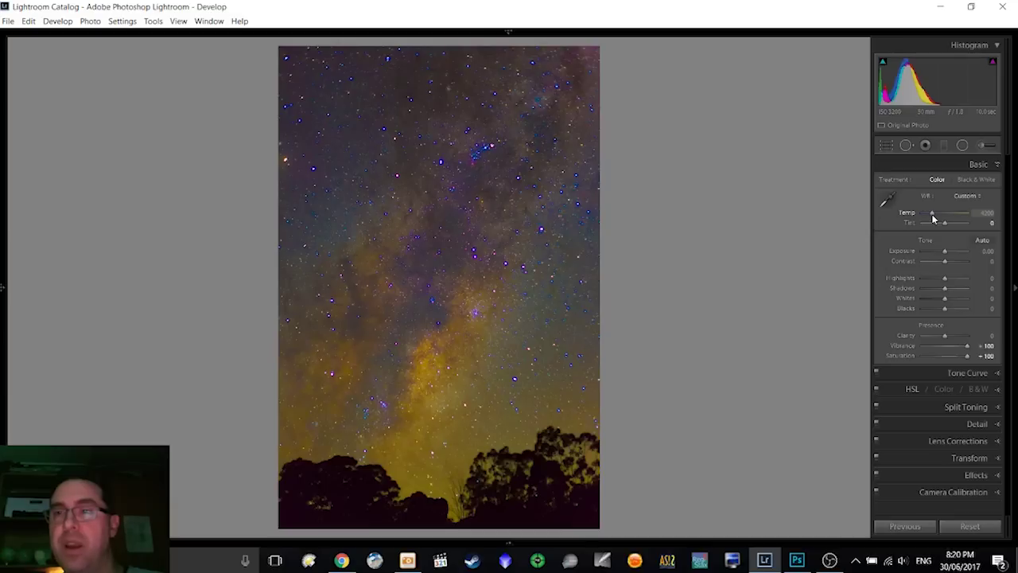
drag(934, 219, 934, 218)
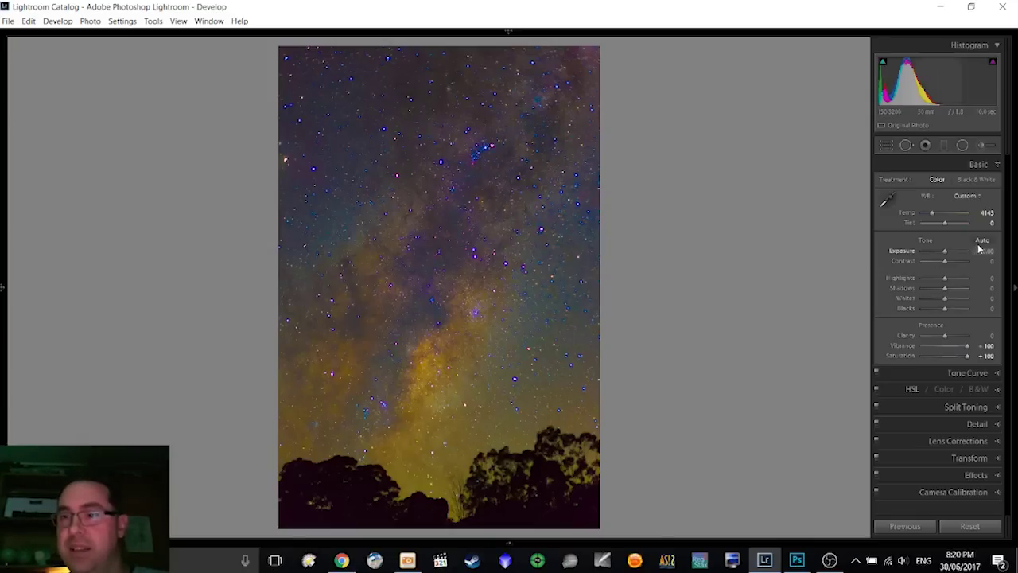
click(988, 213)
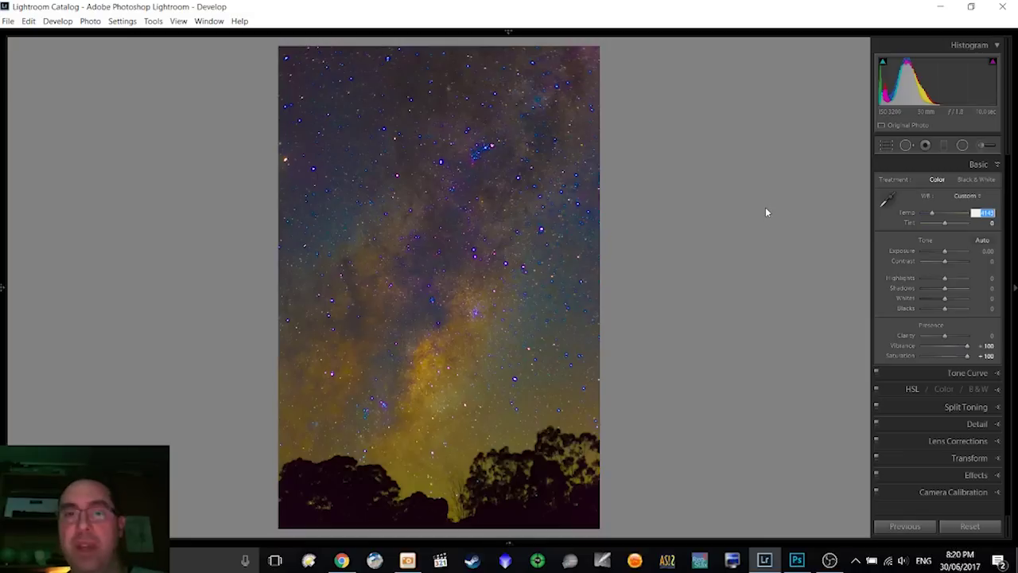
key(Return)
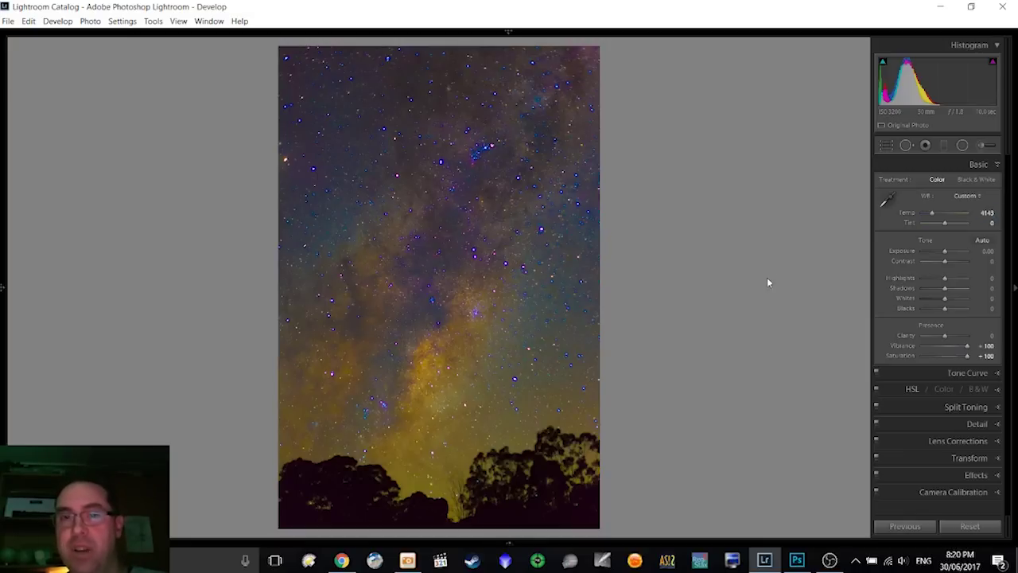
Step: Reset Vibrance and Saturation to 0 for natural colours
double_click(911, 347)
double_click(909, 358)
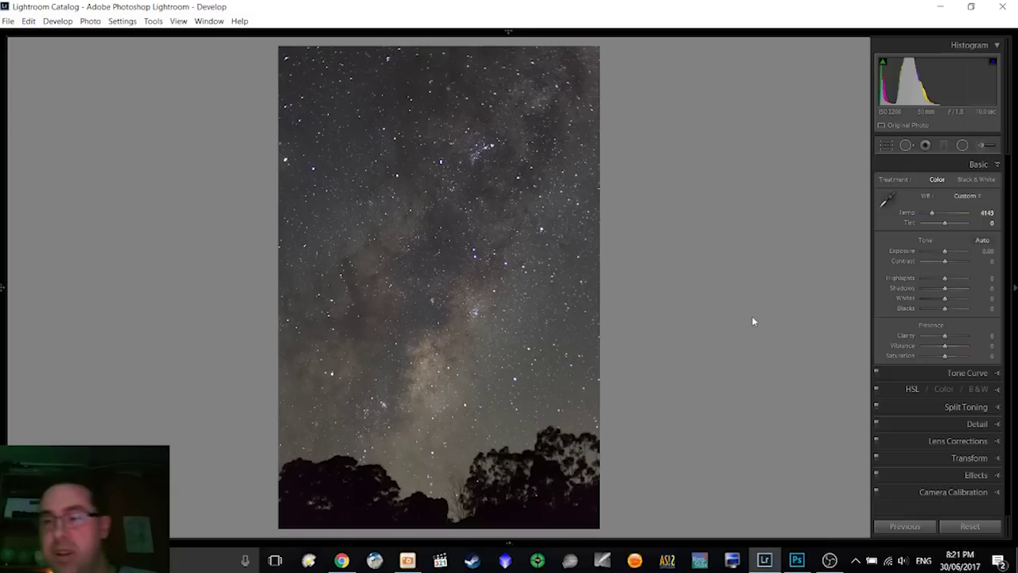
click(947, 419)
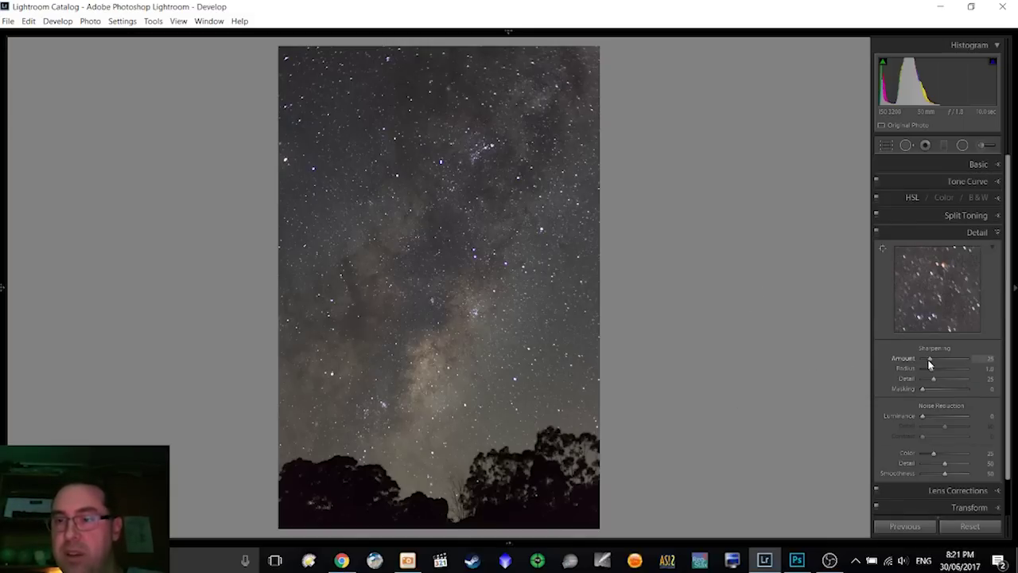
Step: Set sharpening Amount 0, Luminance noise reduction 19 and Color 32, then zoom into the stars
drag(929, 359, 902, 364)
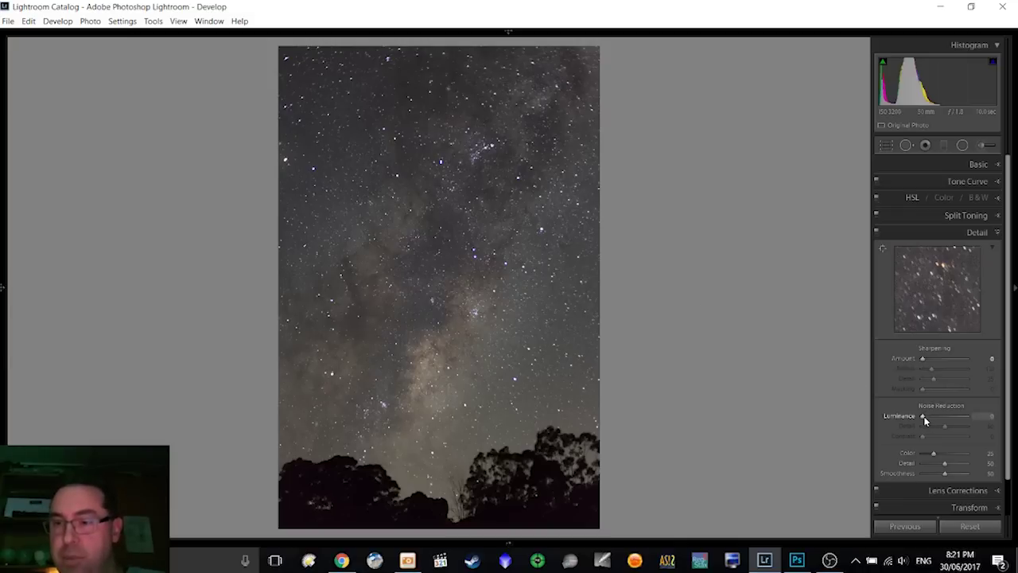
drag(923, 417, 933, 419)
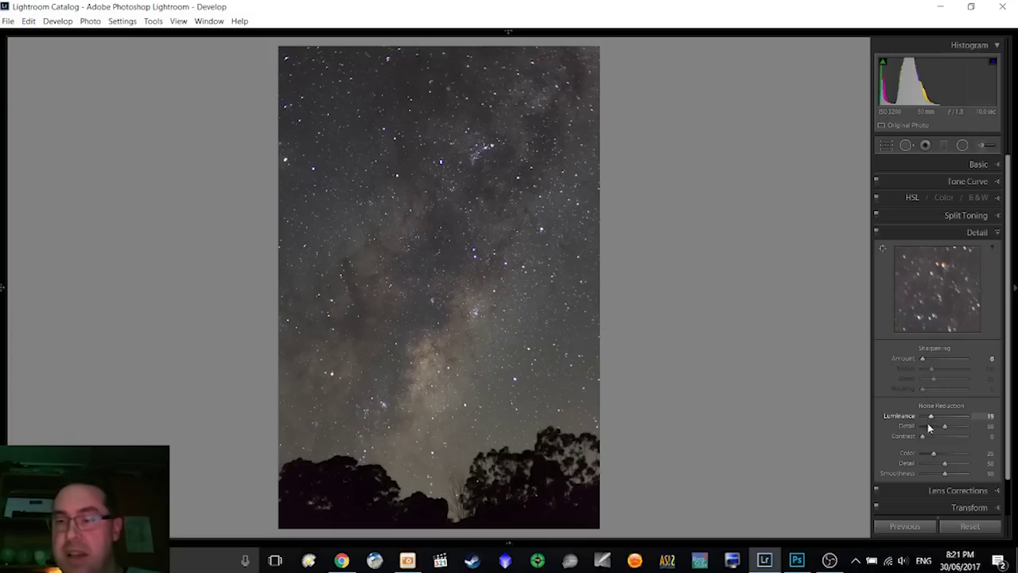
drag(933, 453, 937, 457)
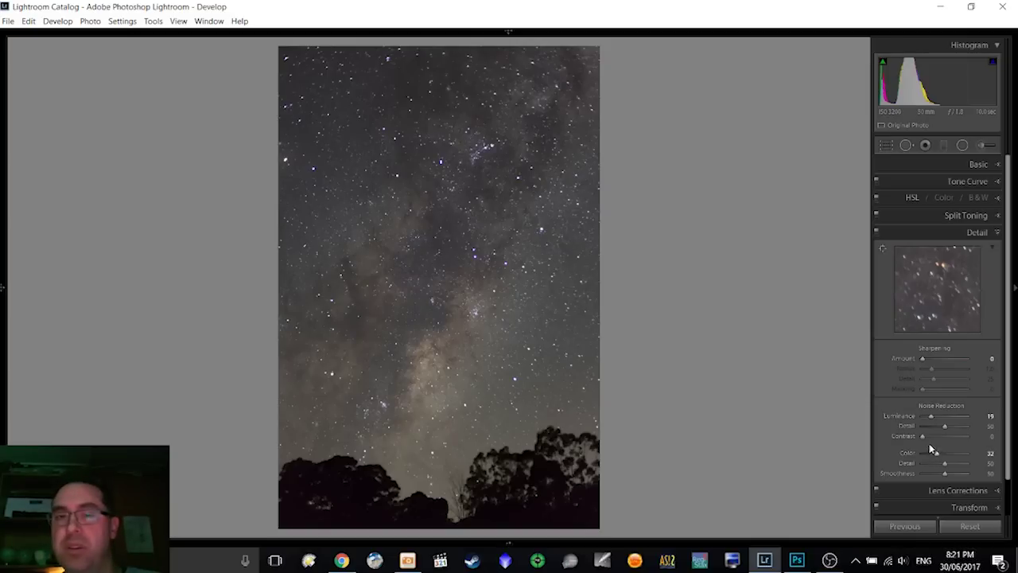
click(545, 309)
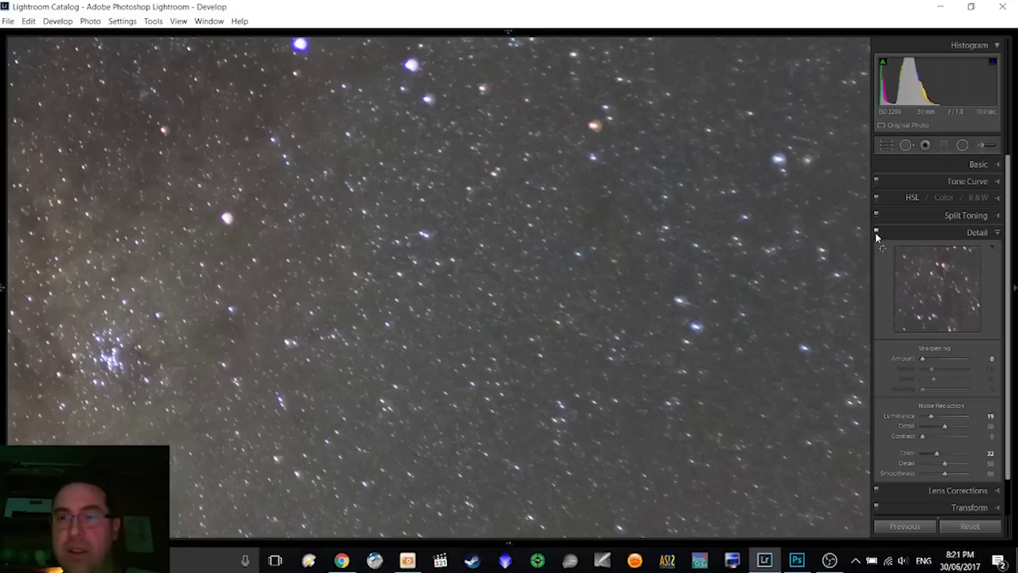
Step: Compare the photo with Detail adjustments off and on, then go back to Basic settings
click(875, 232)
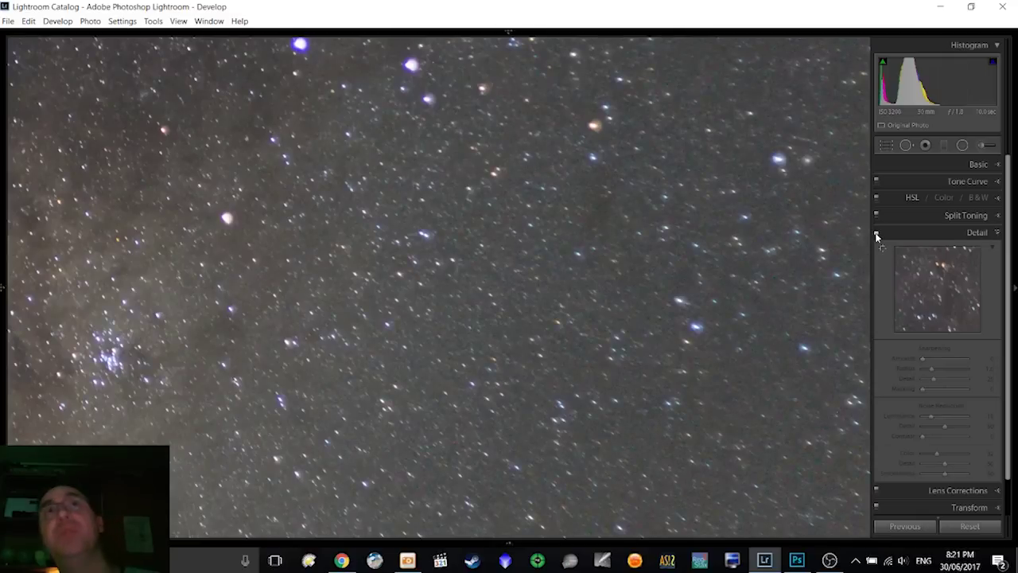
click(875, 232)
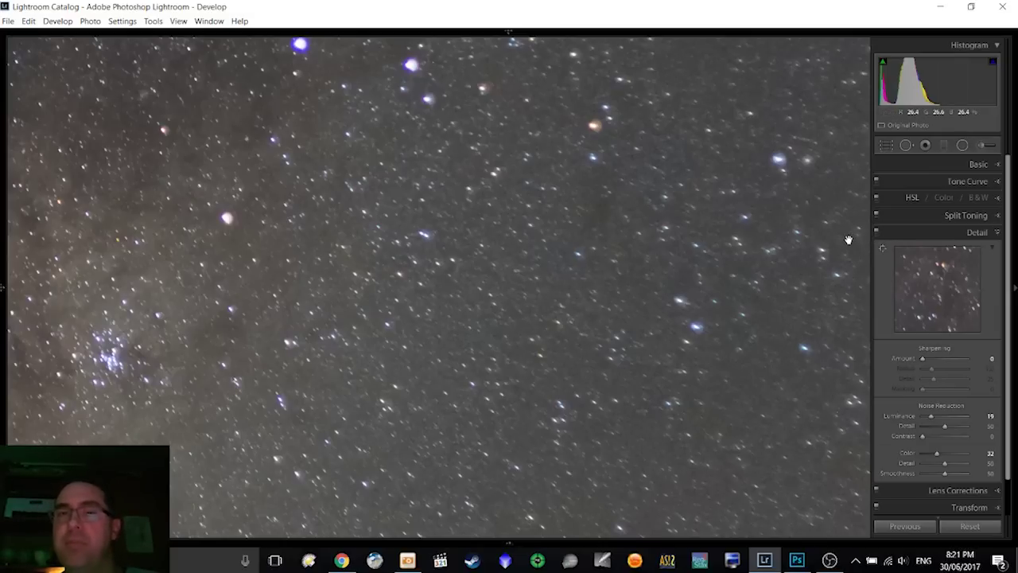
click(921, 165)
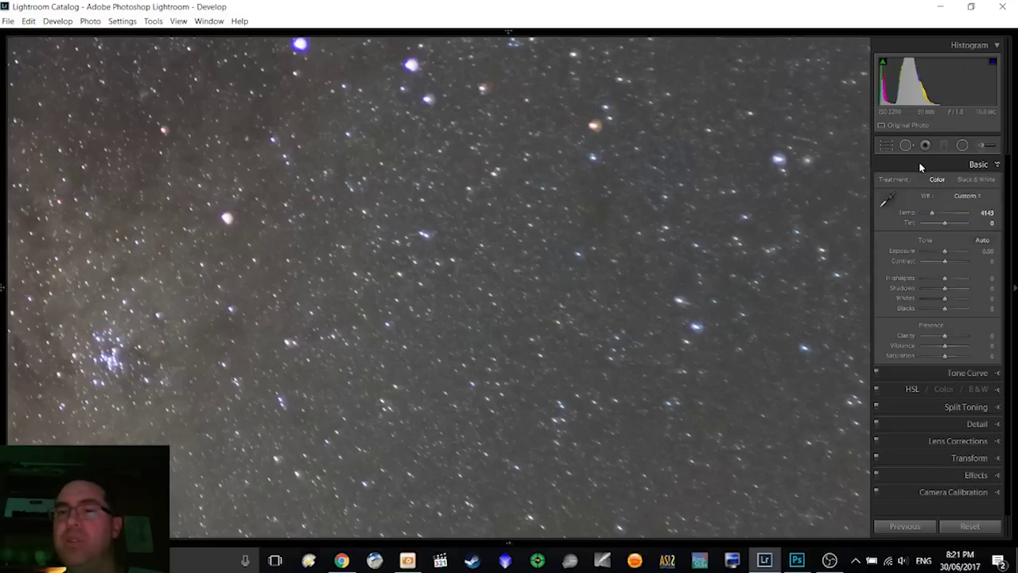
Step: Zoom out from 1:1 to Fit to see the whole palm-tree Milky Way photo
click(747, 215)
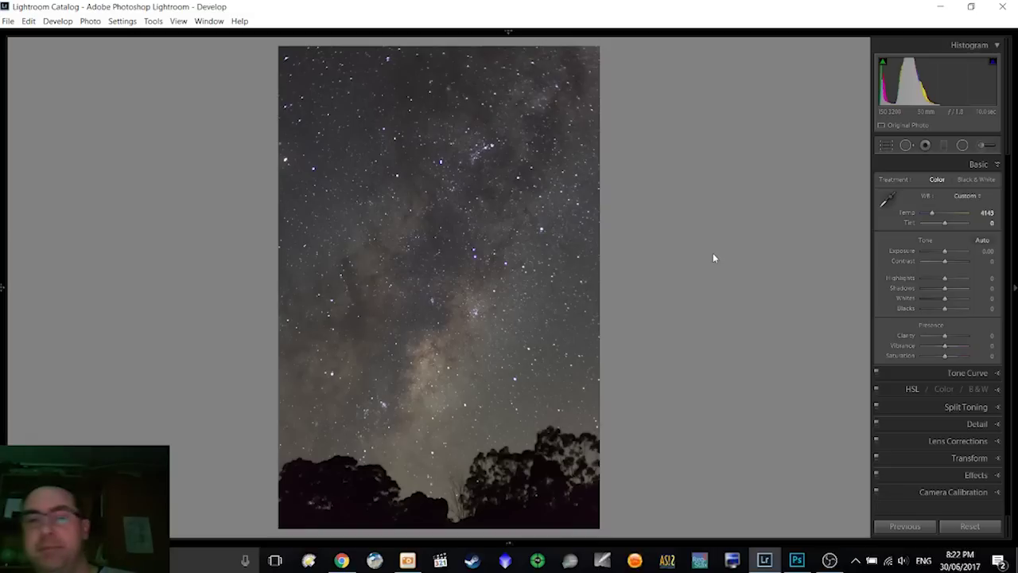
click(478, 255)
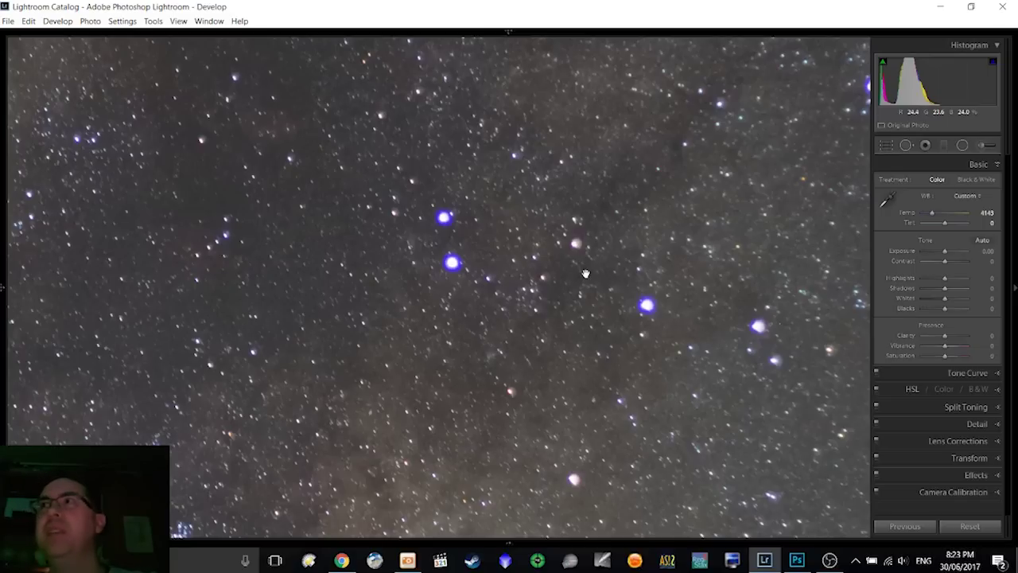
click(526, 203)
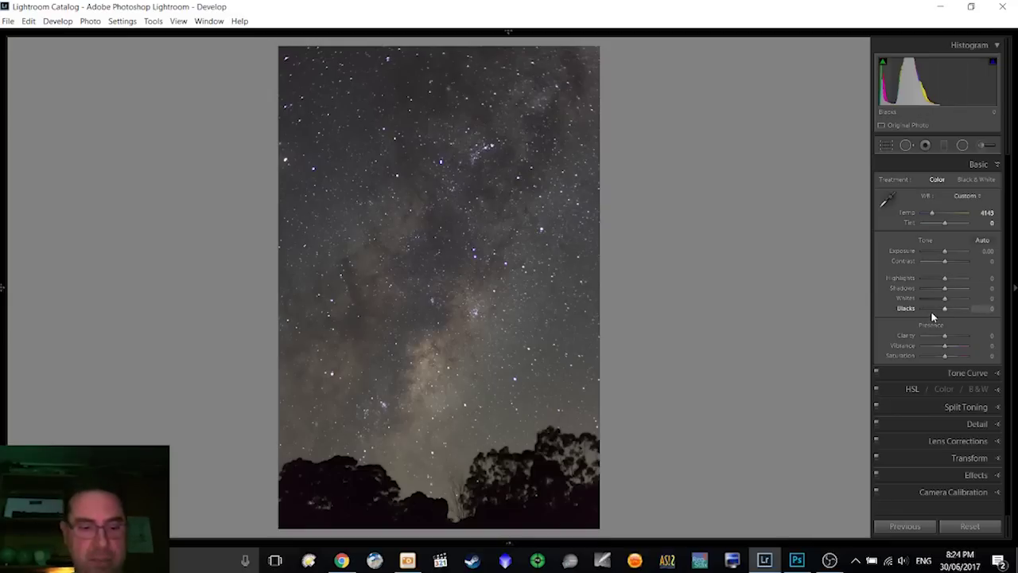
Step: Raise the Whites slider while checking clipping, settling at +5
mouse_move(946, 298)
mouse_down()
mouse_move(928, 301)
mouse_move(970, 300)
mouse_move(961, 306)
mouse_up()
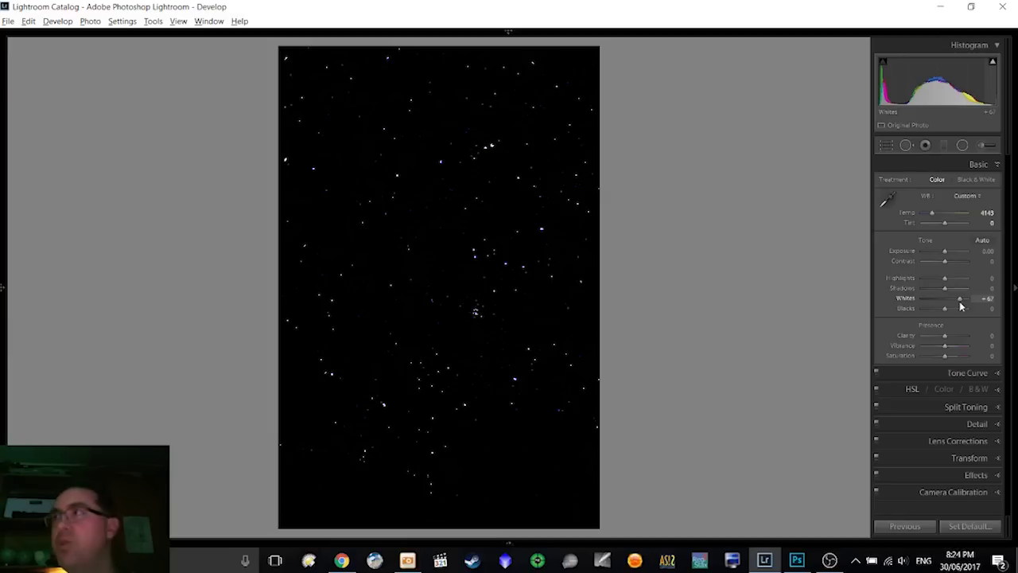
drag(960, 306, 946, 308)
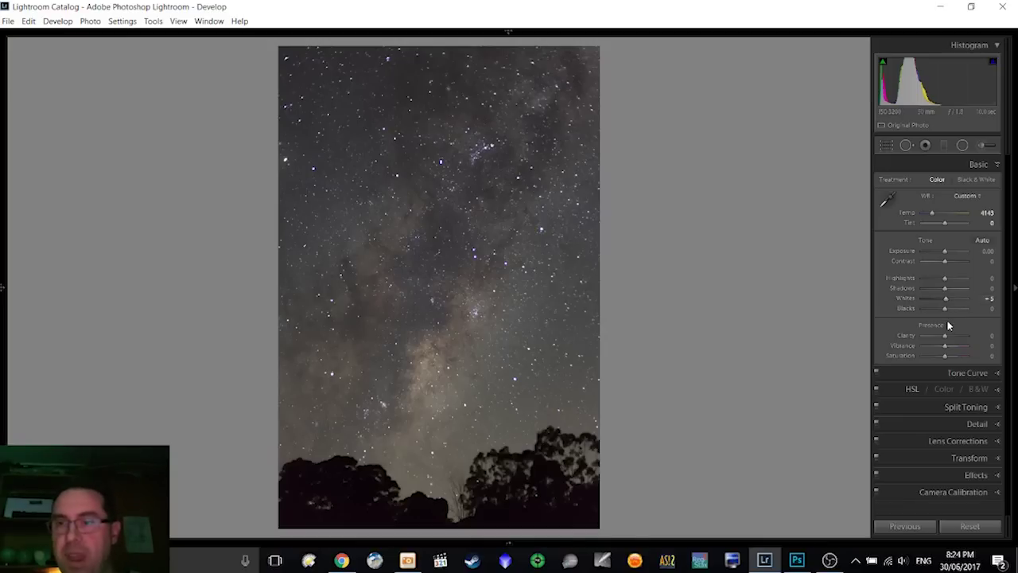
Step: Pull Blacks down to -64 while watching the clipping preview
mouse_move(944, 316)
mouse_down()
mouse_move(958, 306)
mouse_move(934, 317)
mouse_up()
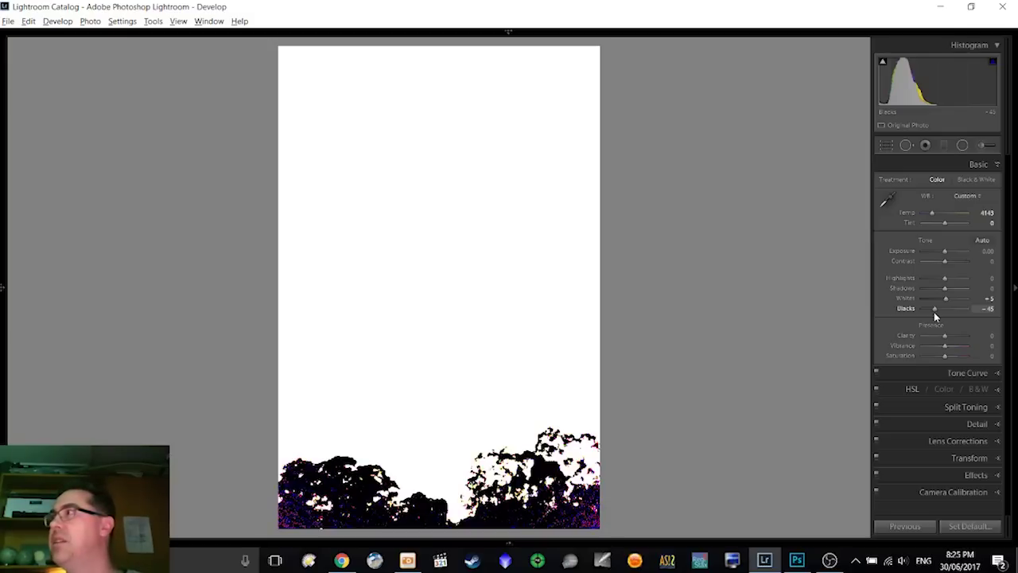
drag(935, 316, 926, 316)
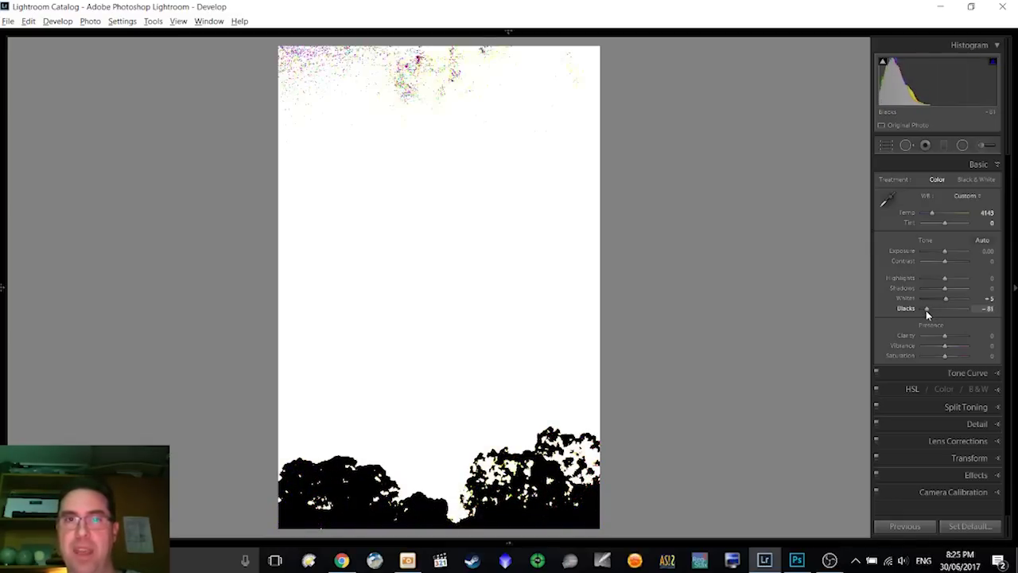
drag(926, 315, 930, 314)
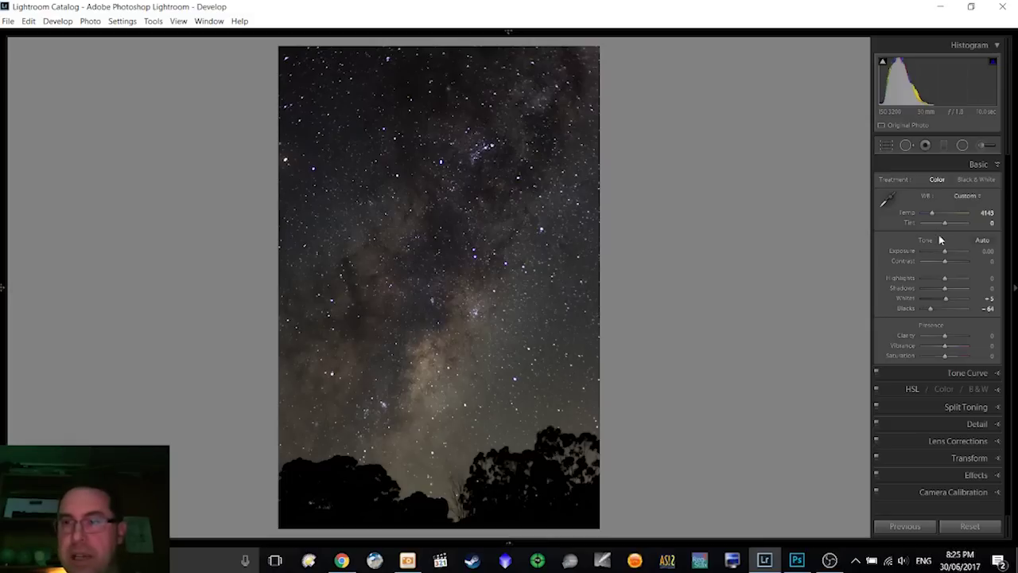
Step: Set Contrast to +57, ease Blacks back to -55 and lift Shadows to +52
drag(945, 262, 957, 267)
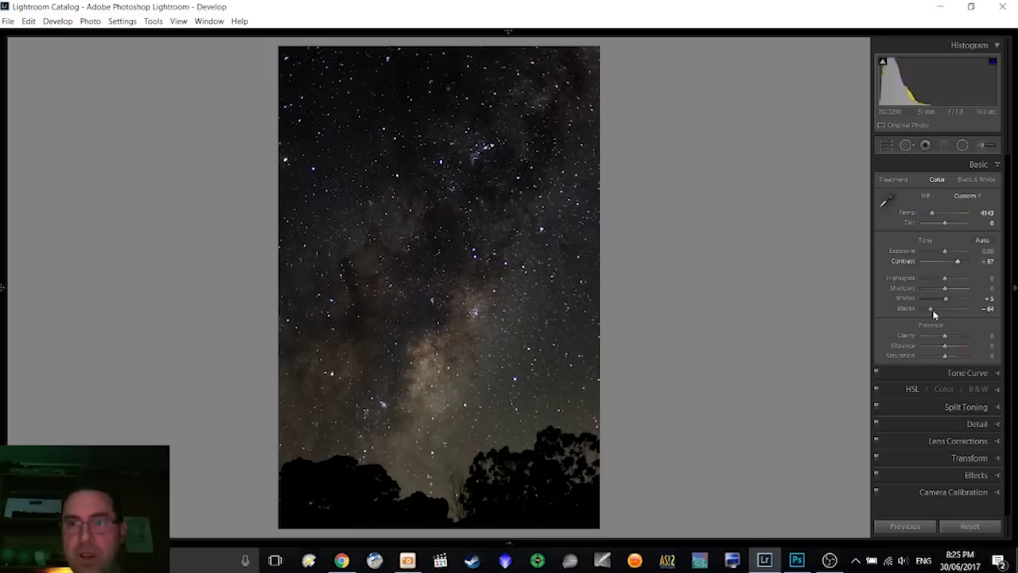
drag(932, 314, 935, 313)
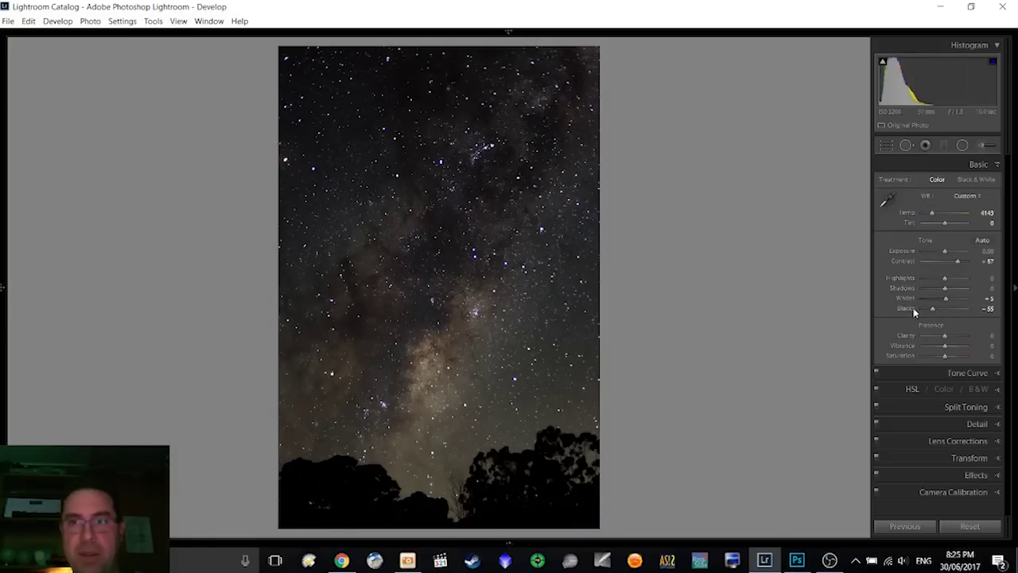
drag(946, 293, 958, 292)
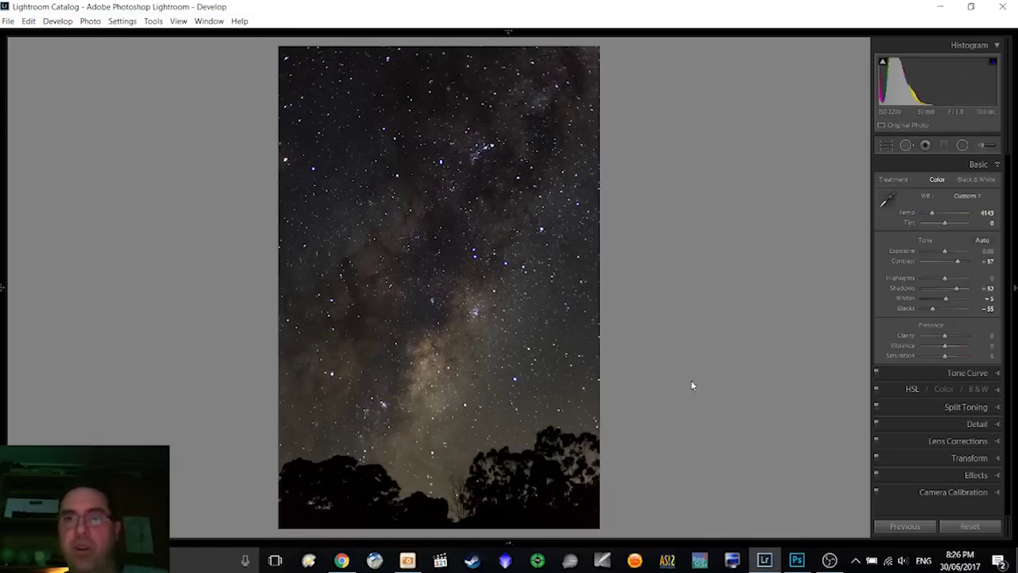
Step: Start a Graduated Filter and choose the Exposure effect preset
click(945, 146)
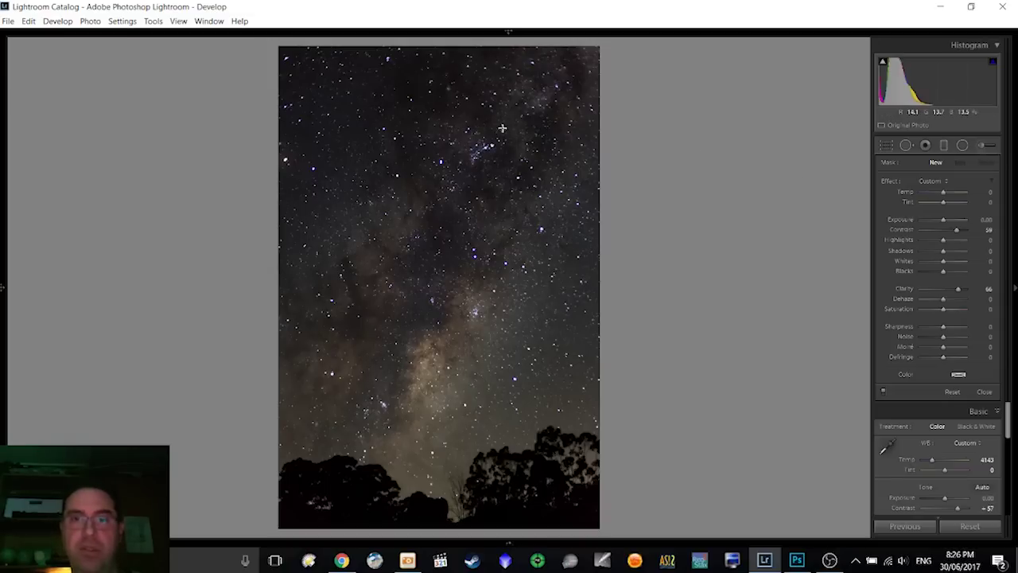
click(931, 182)
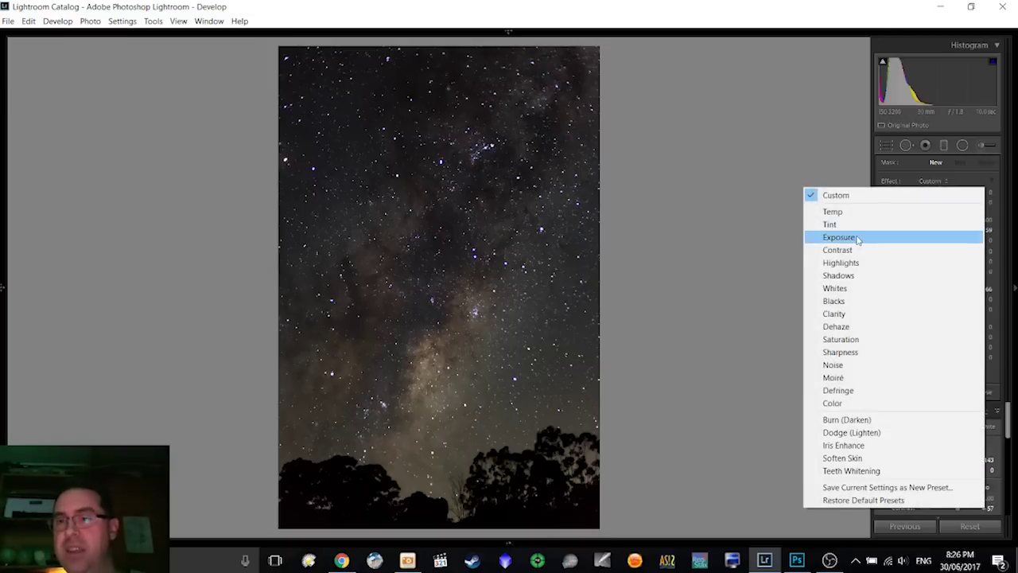
click(858, 238)
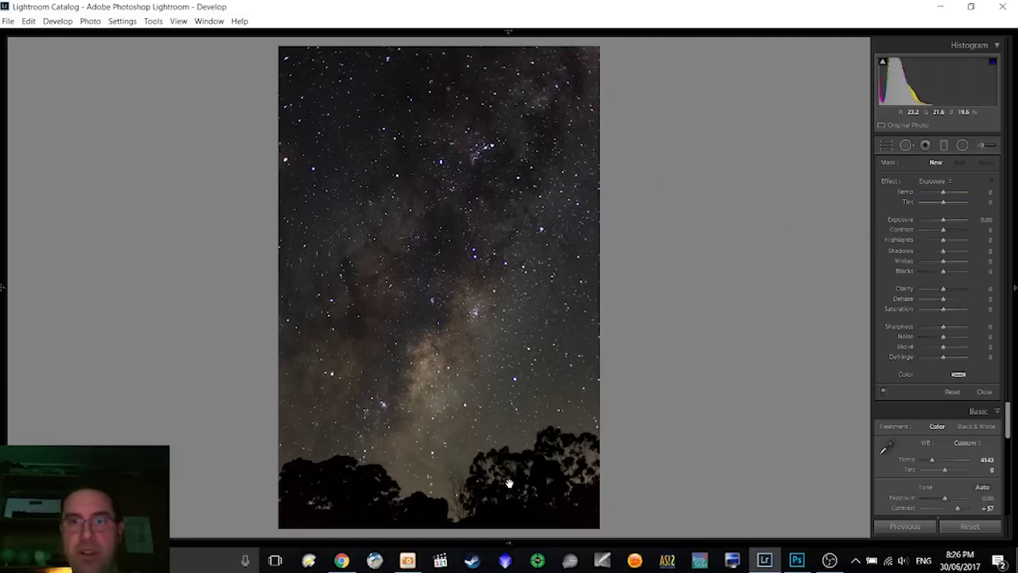
Step: Draw a level graduated filter across the sky with Exposure 0.57, toggling it off and on to compare
drag(514, 486, 514, 484)
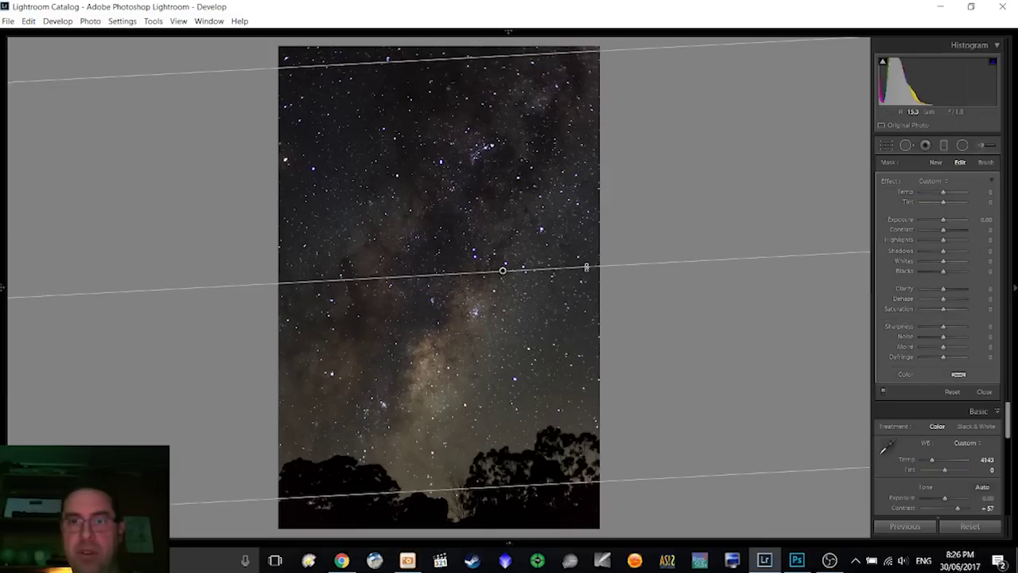
drag(587, 266, 607, 279)
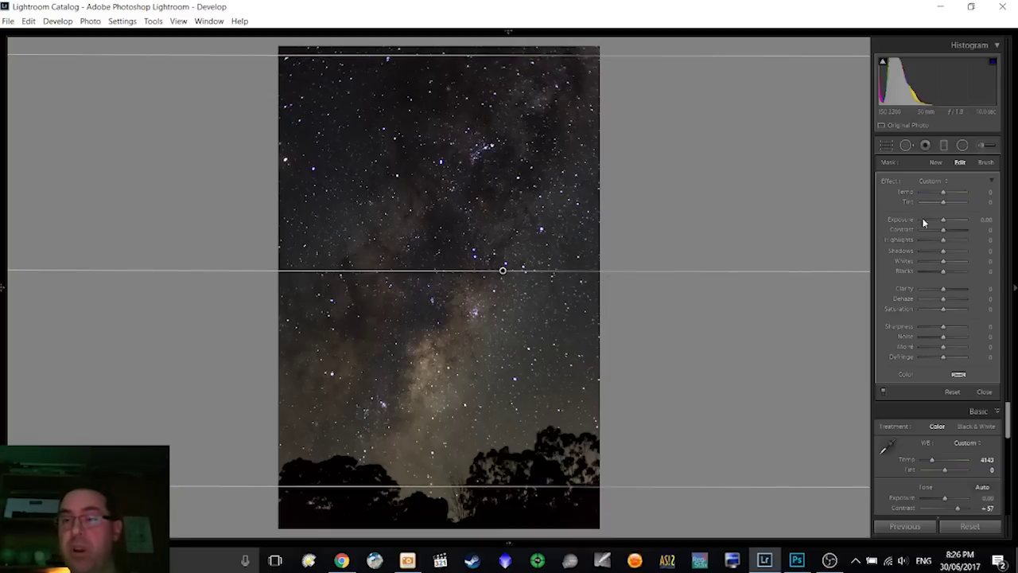
drag(946, 226, 947, 226)
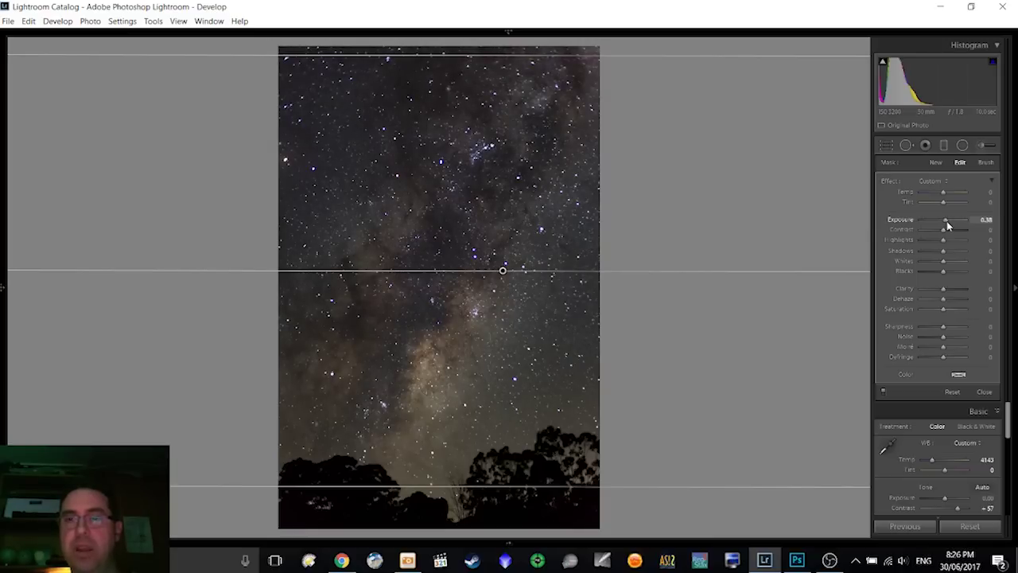
drag(946, 225, 948, 226)
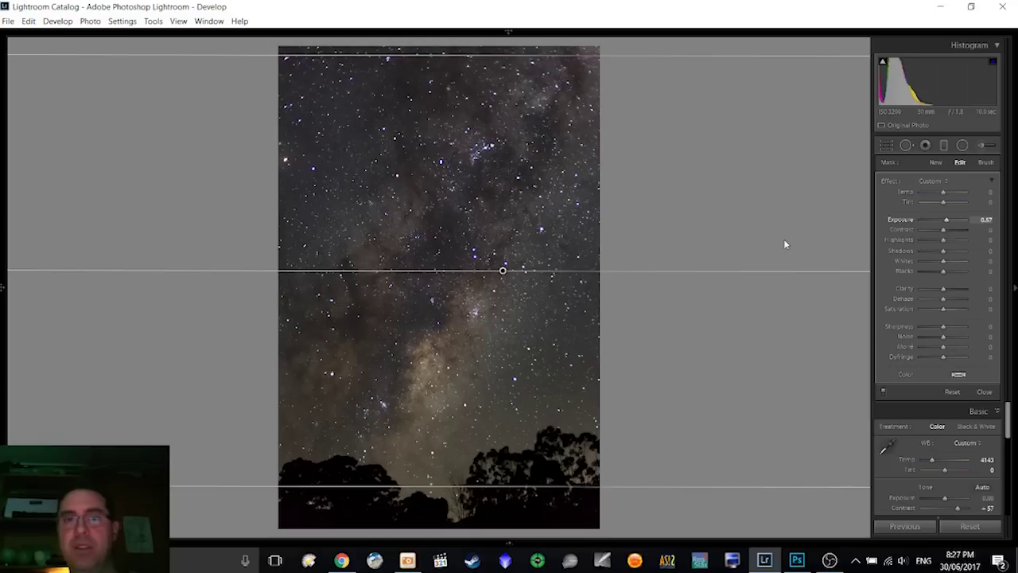
click(882, 392)
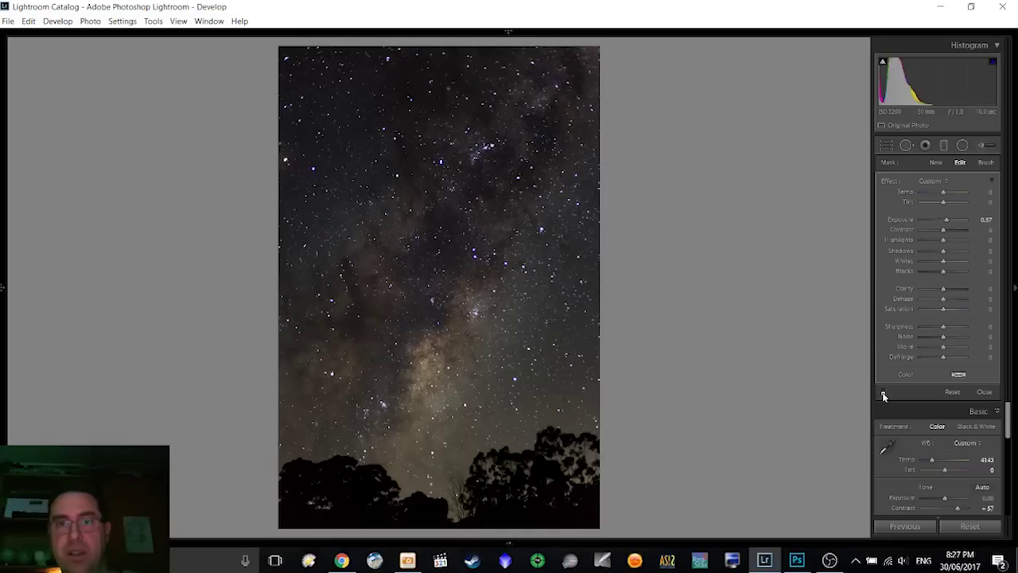
click(883, 393)
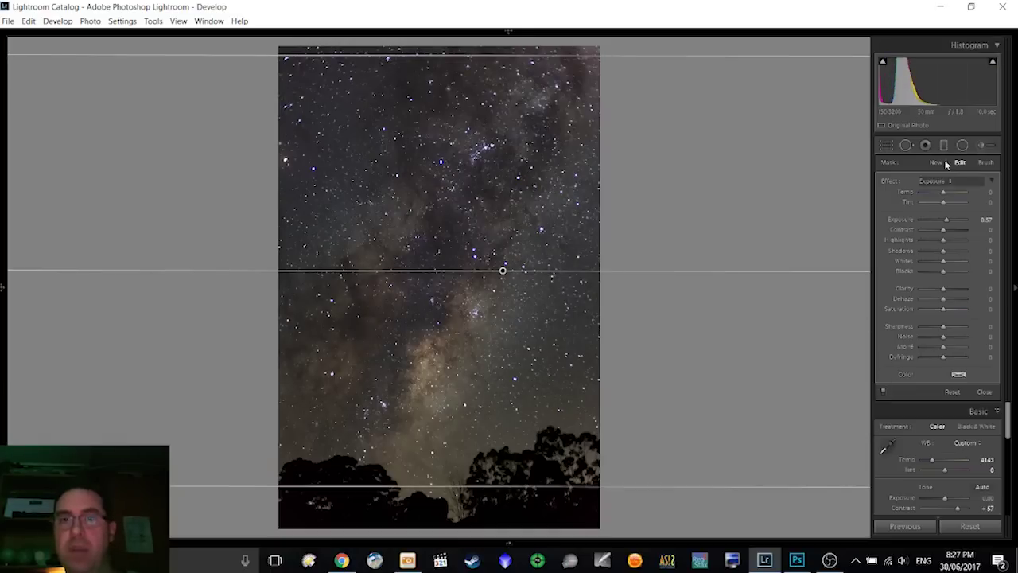
Step: Finish the graduated filter, raise Contrast to +71, and show the Effects panel
key(m)
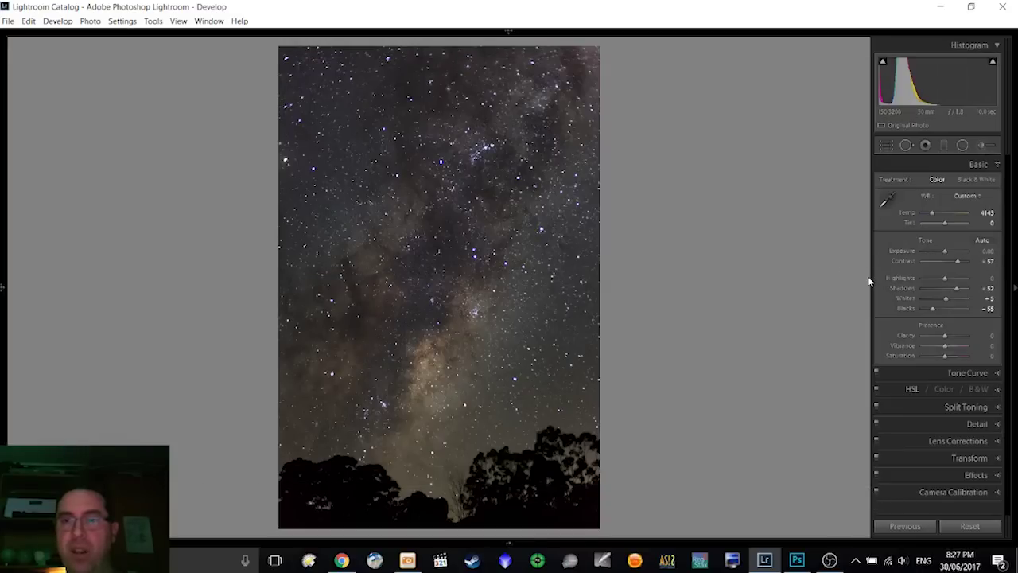
drag(957, 264, 963, 265)
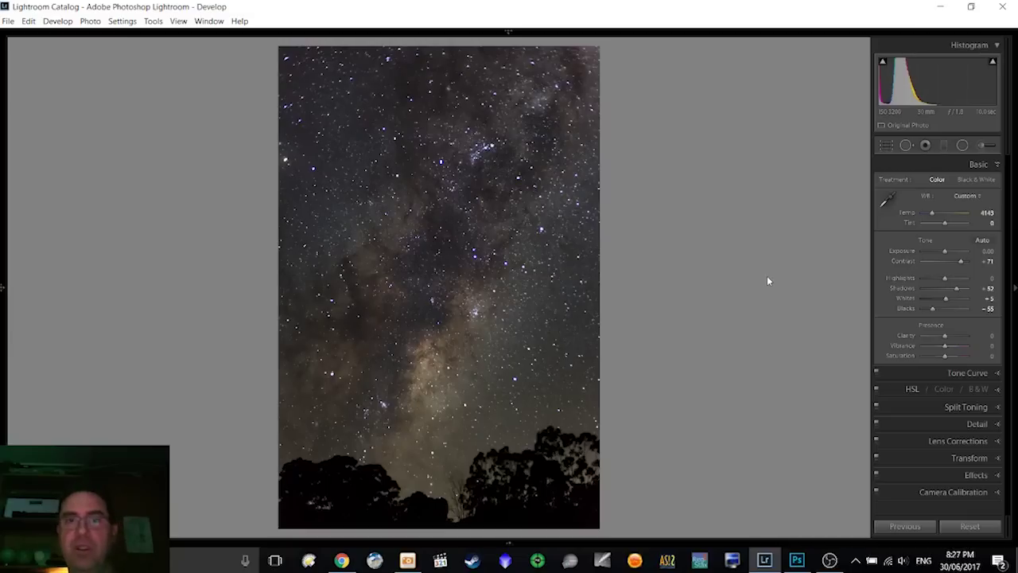
click(935, 475)
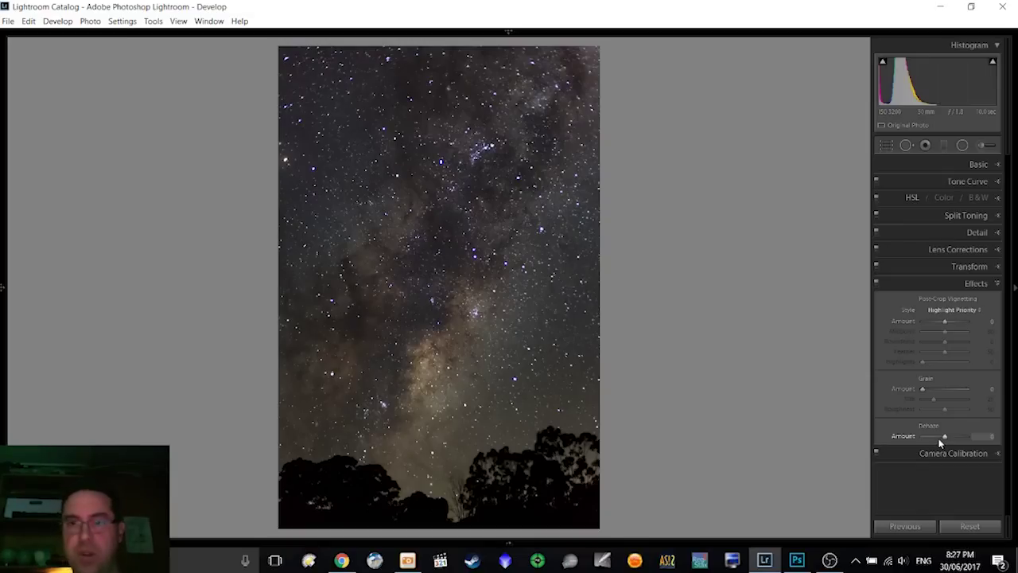
Step: Raise the Dehaze Amount to +60 to bring out the Milky Way
drag(946, 437, 960, 436)
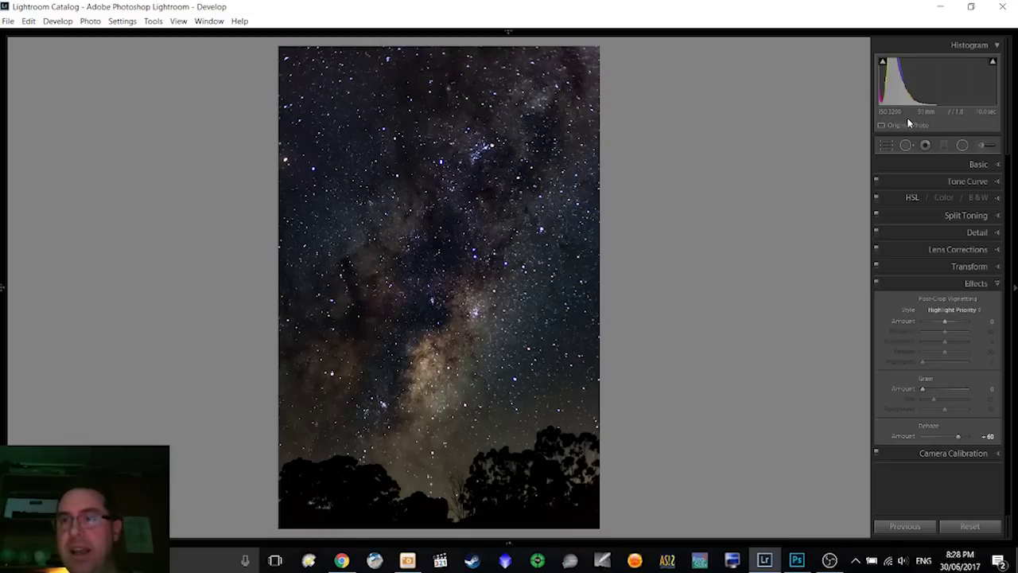
Step: In Basic, set Blacks -40, Shadows +67, Contrast +90 and Vibrance +64
click(941, 165)
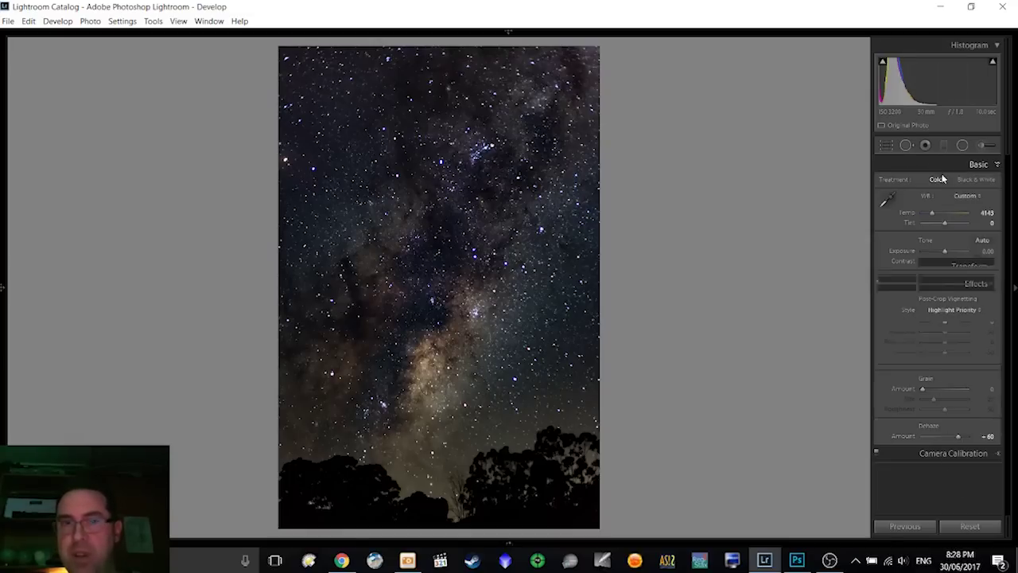
drag(934, 311, 959, 291)
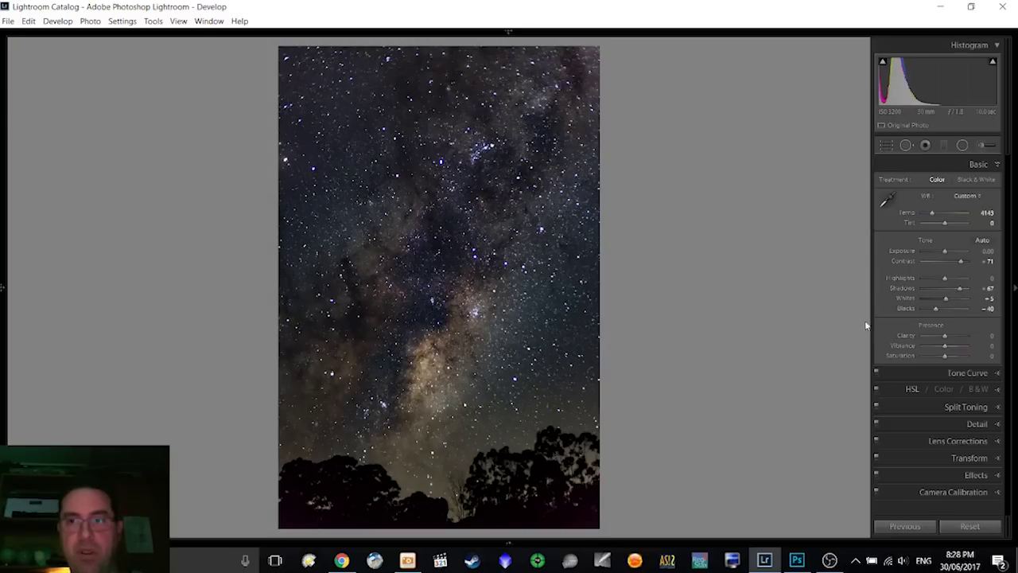
drag(959, 265, 967, 265)
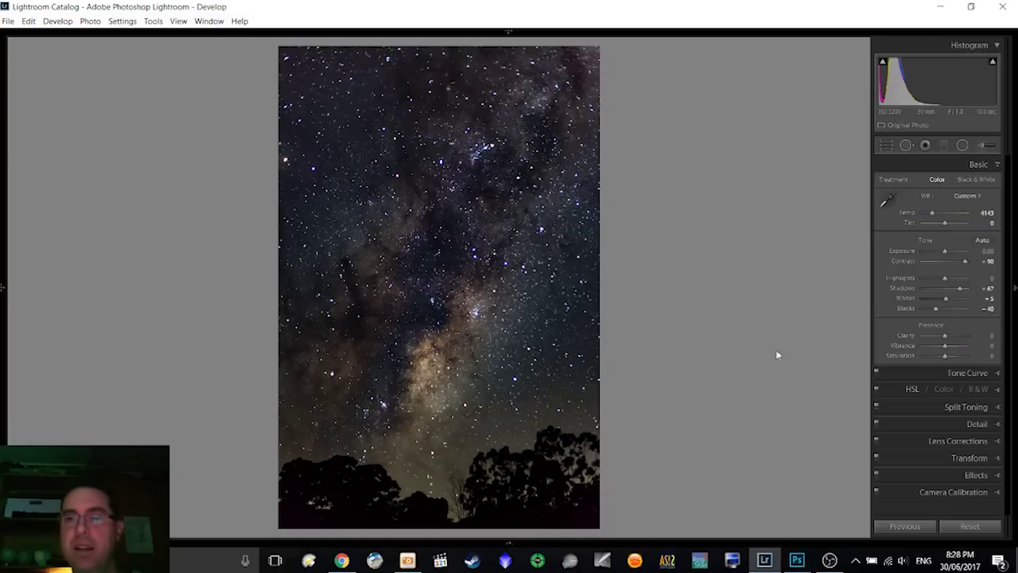
drag(947, 346, 963, 349)
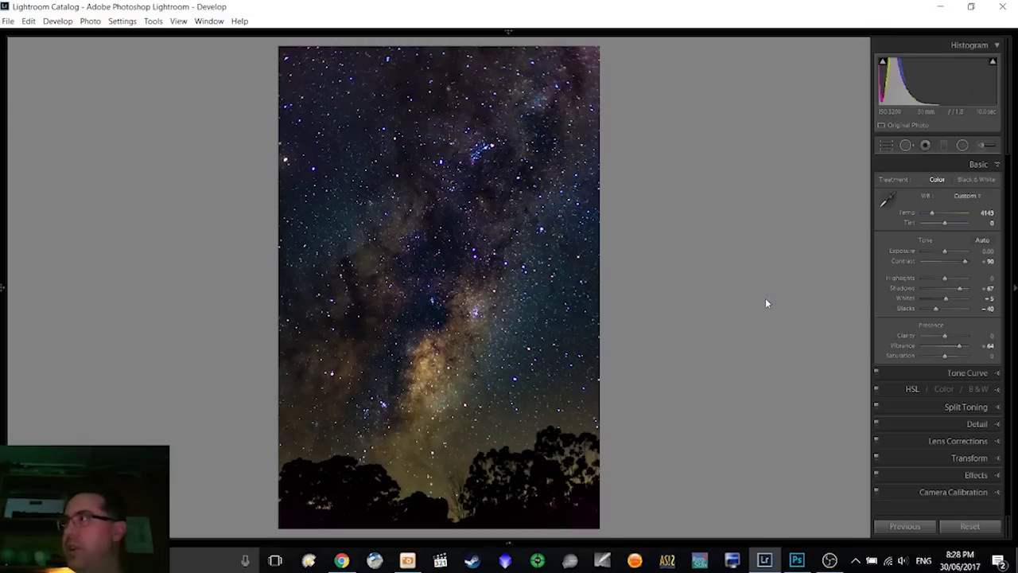
Step: Brighten Exposure to +0.24, then inspect the trees at 1:1 and return to Fit
click(946, 253)
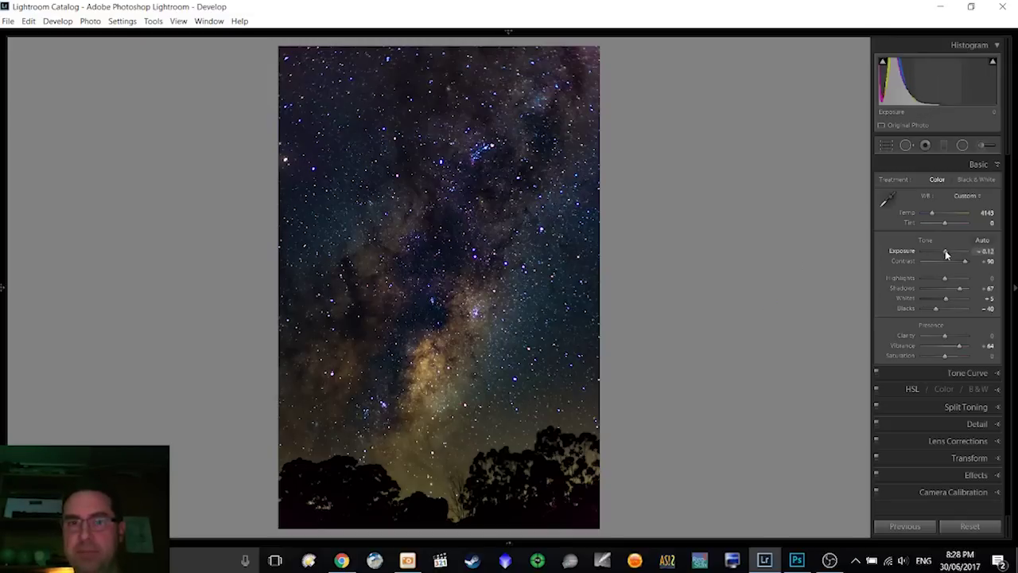
drag(946, 254, 947, 254)
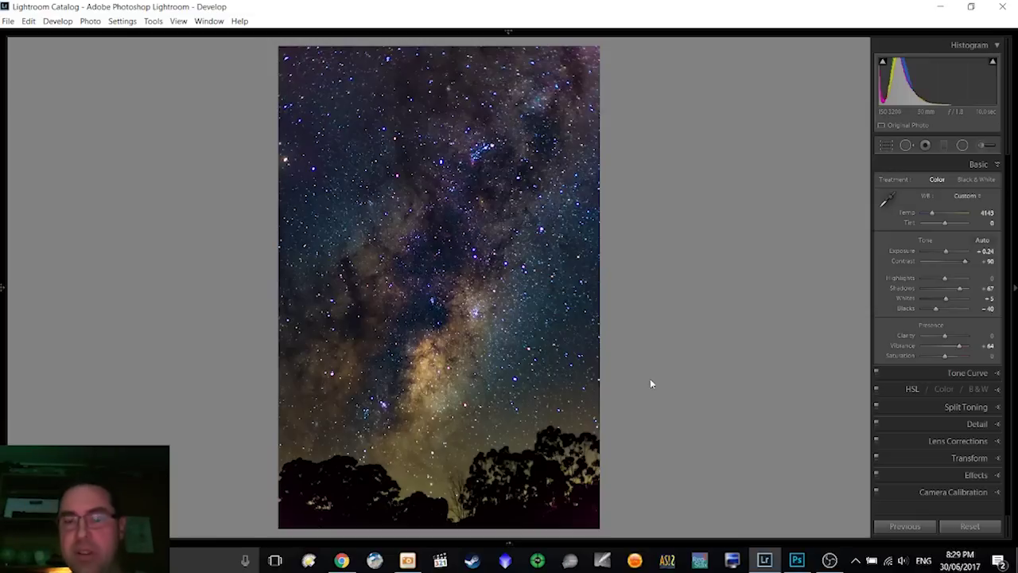
click(579, 523)
drag(596, 466, 709, 341)
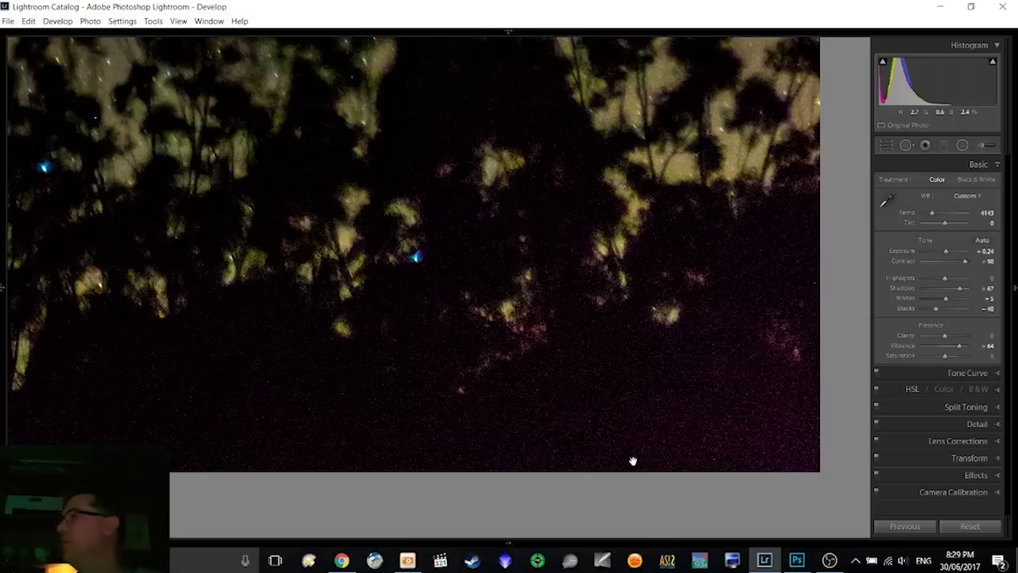
click(744, 328)
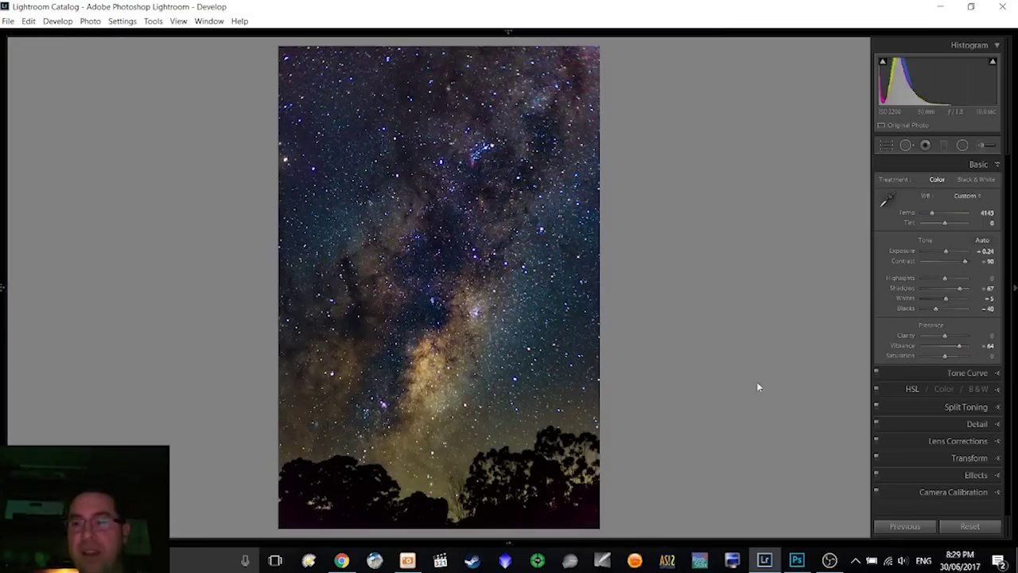
Step: Add a post-crop vignette with Amount -29 and Midpoint 76, then zoom in on the stars
click(963, 476)
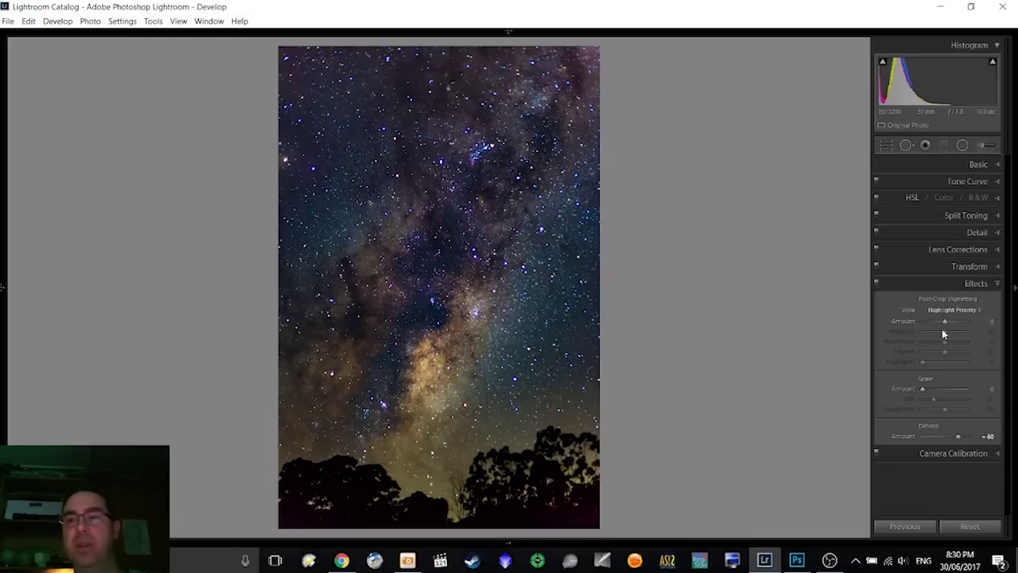
drag(945, 325, 942, 325)
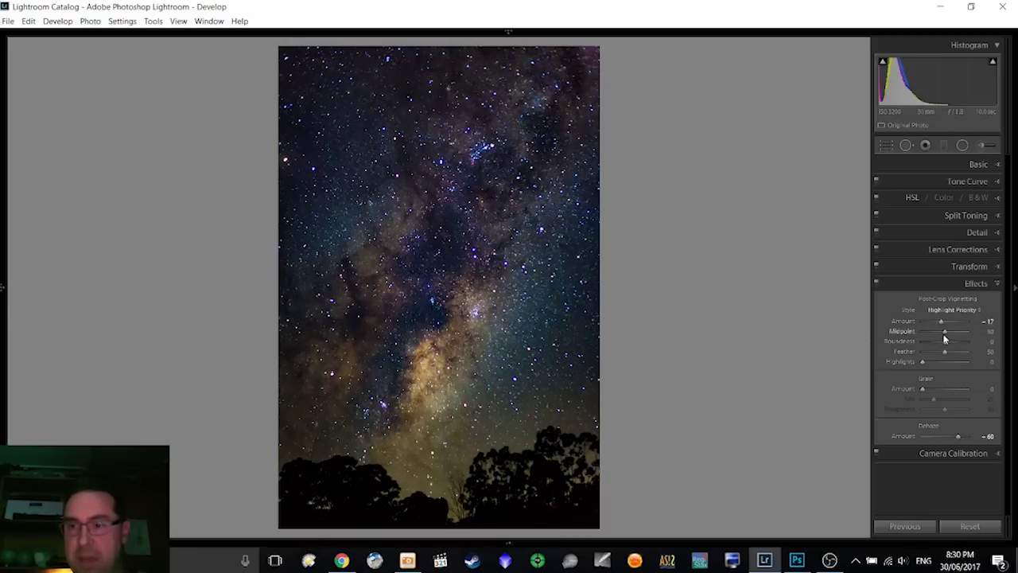
mouse_move(945, 335)
mouse_down()
mouse_move(909, 341)
mouse_move(979, 340)
mouse_move(958, 345)
mouse_move(938, 325)
mouse_up()
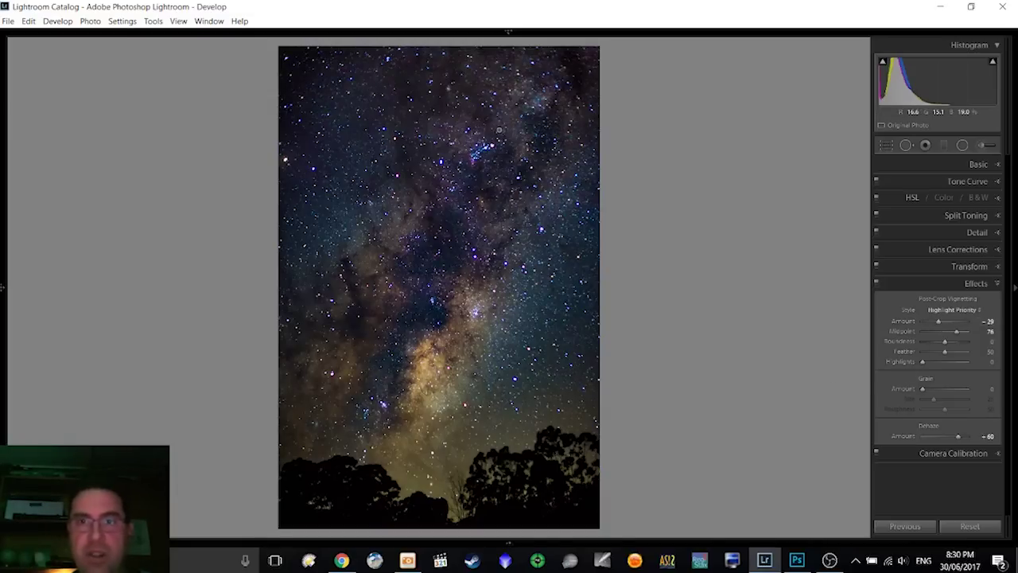
click(593, 268)
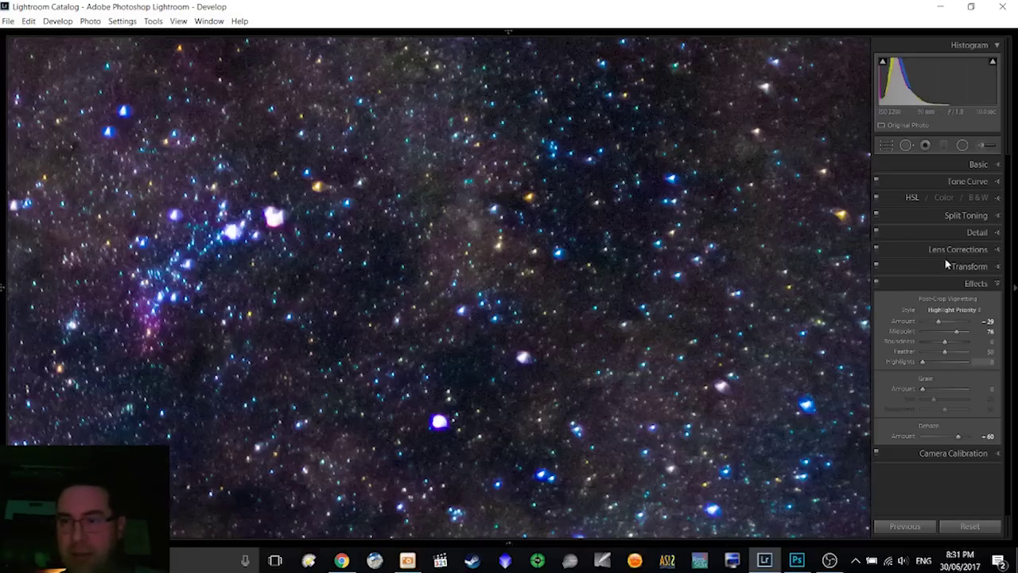
Step: Re-enable Detail adjustments and set Luminance noise reduction 51, Contrast 20, comparing Fit and 1:1 views
click(937, 234)
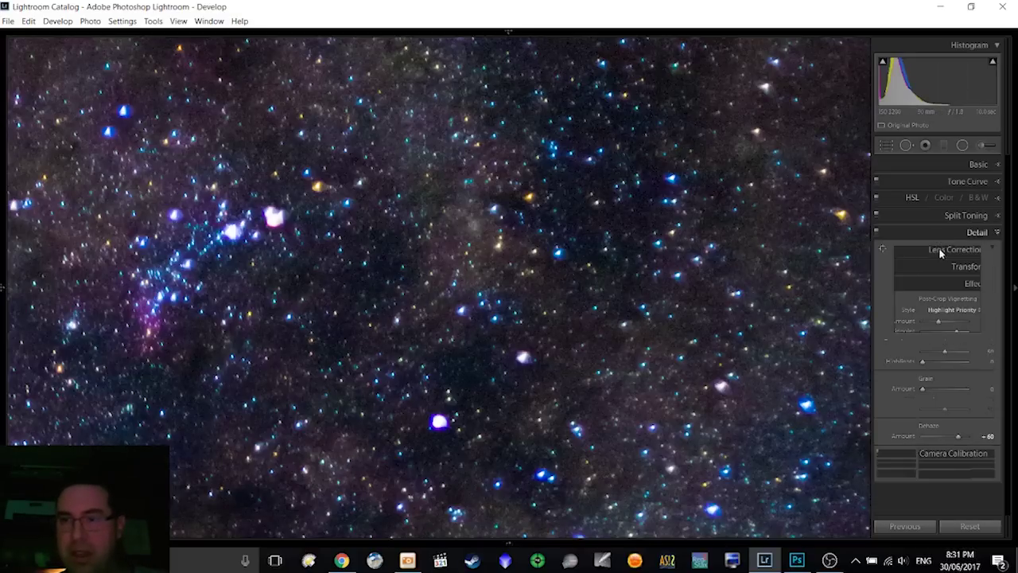
click(878, 233)
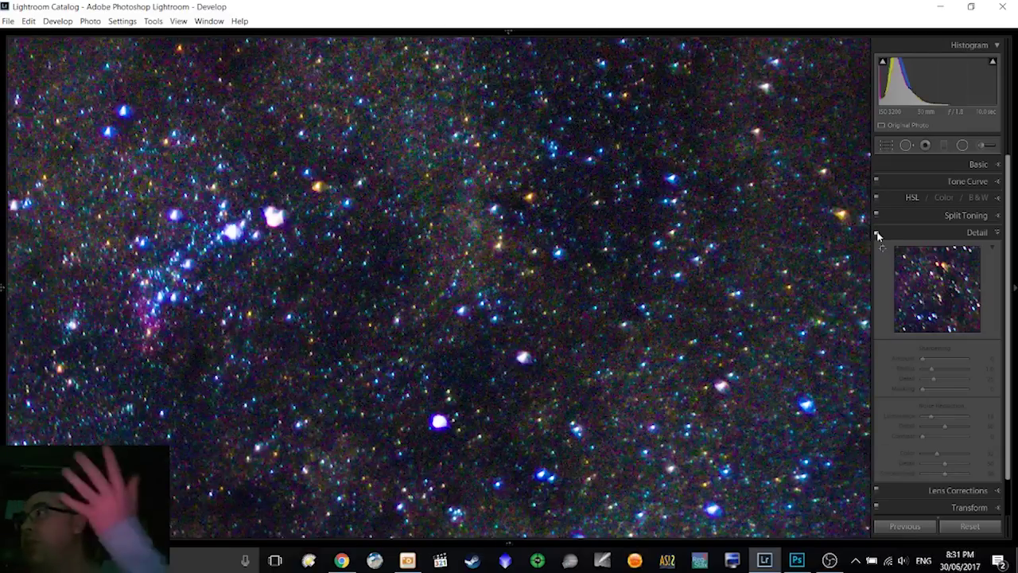
click(877, 234)
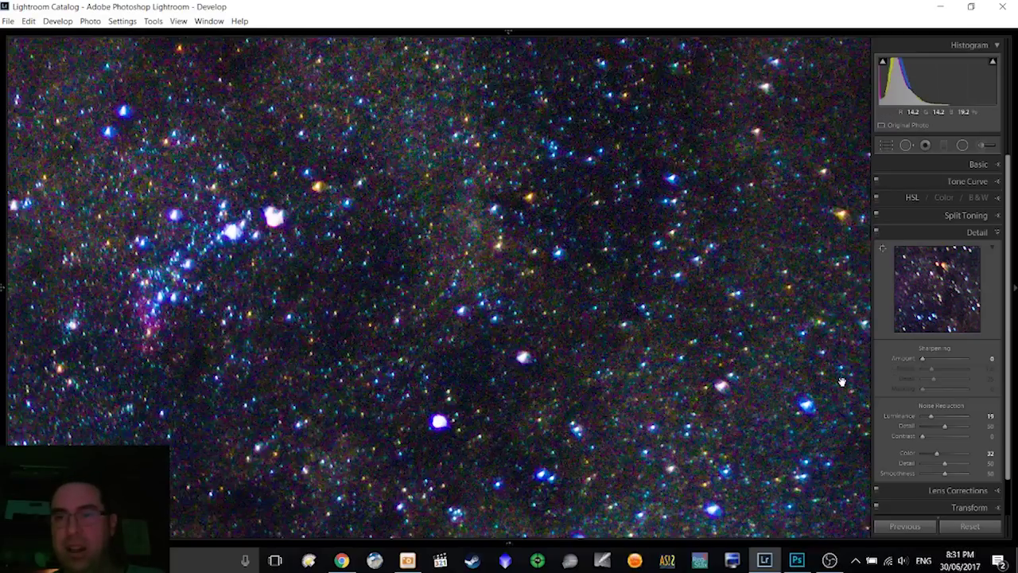
drag(933, 419, 939, 421)
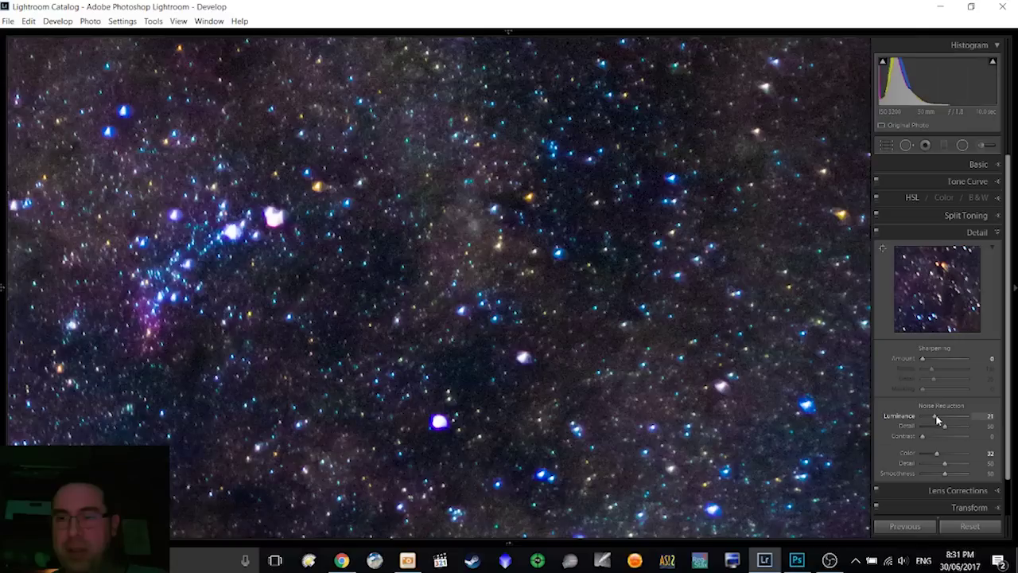
click(932, 436)
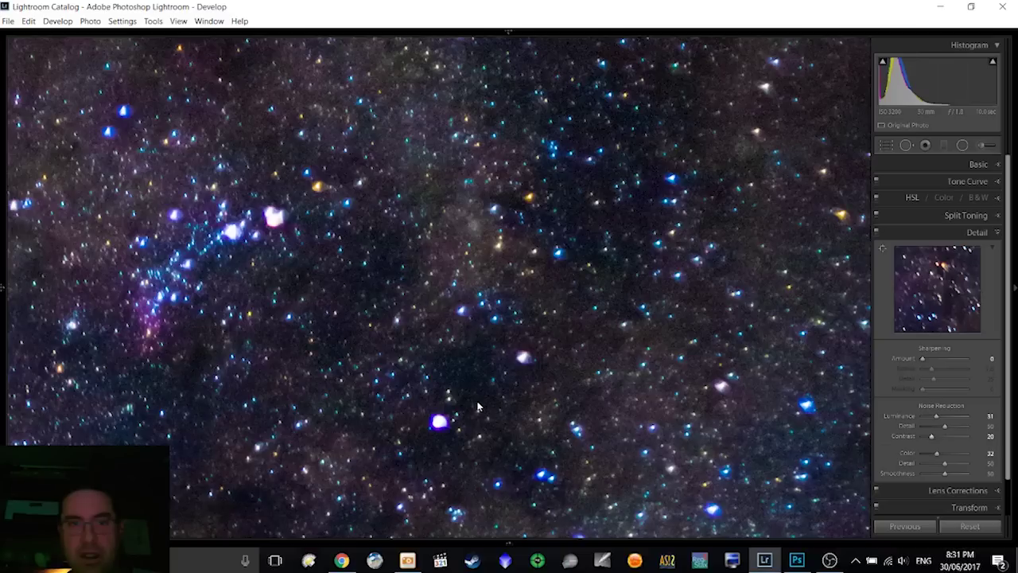
click(477, 354)
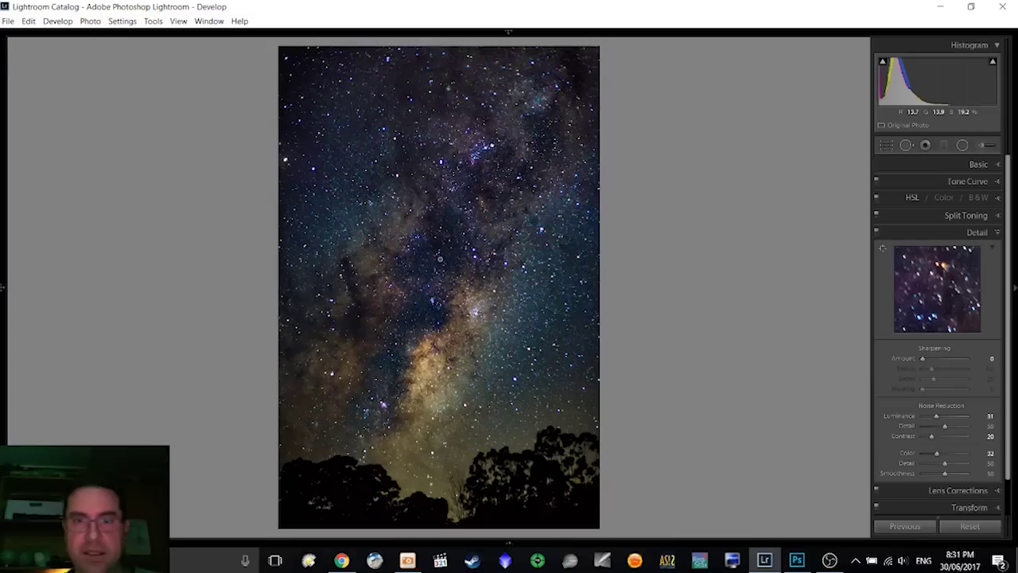
click(440, 259)
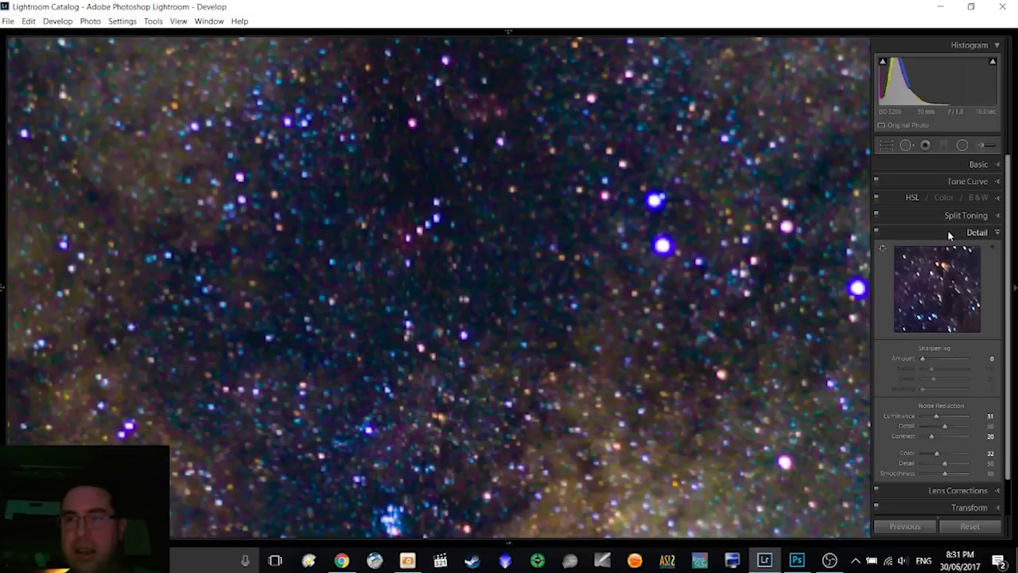
Step: In manual Lens Corrections, raise the purple Defringe Amount to 4
click(949, 232)
click(950, 255)
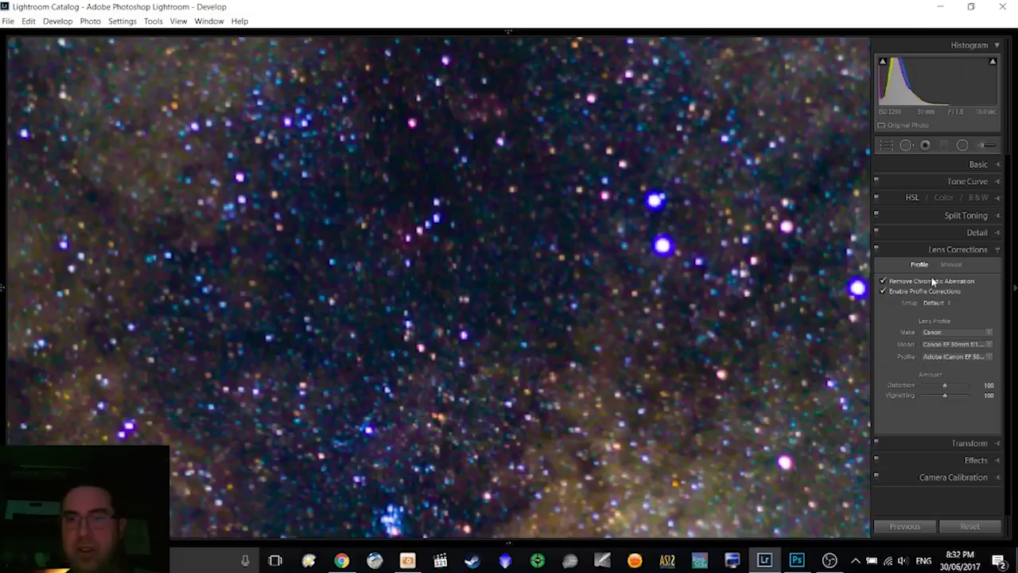
click(954, 266)
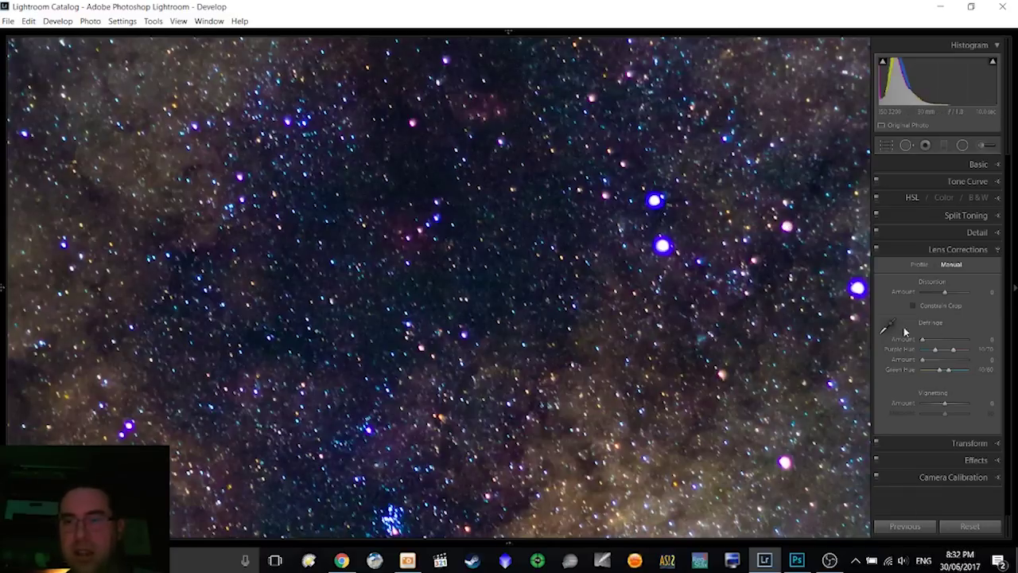
drag(923, 344, 934, 344)
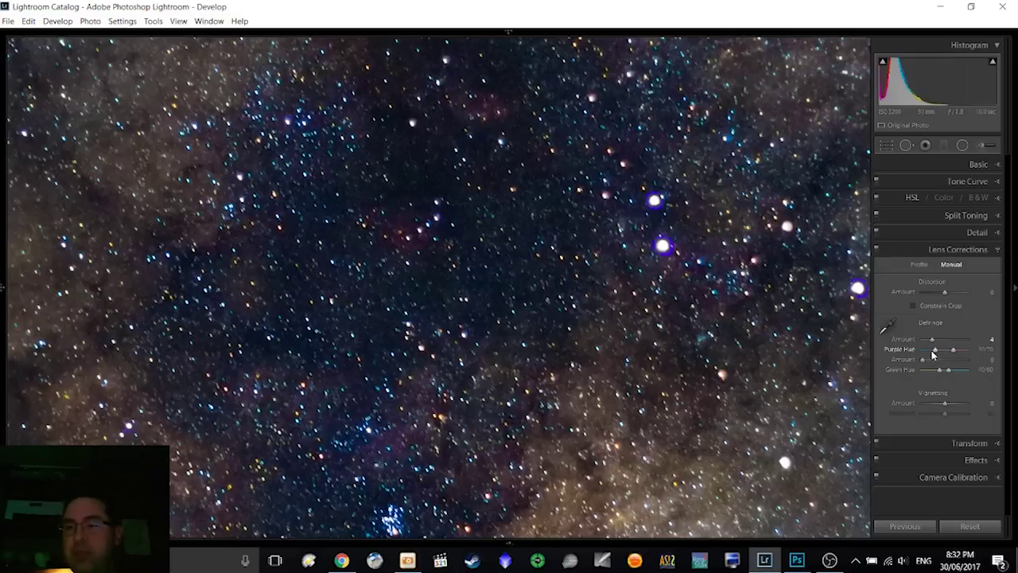
Step: Fine-tune purple defringing while zoomed into the stars, settling on Amount 3 and Purple Hue 24/70
drag(938, 355, 932, 357)
drag(931, 342, 935, 343)
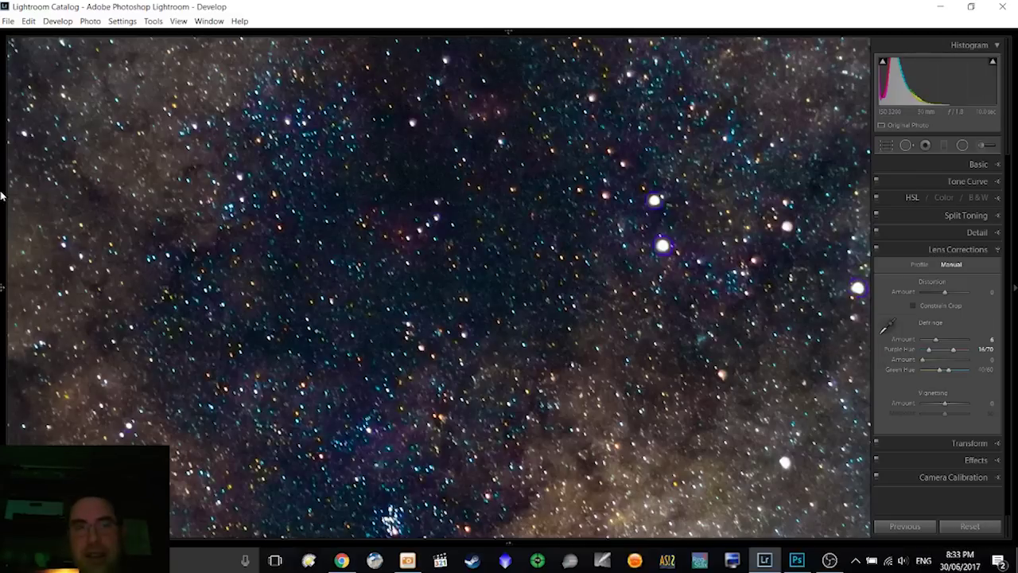
mouse_move(3, 195)
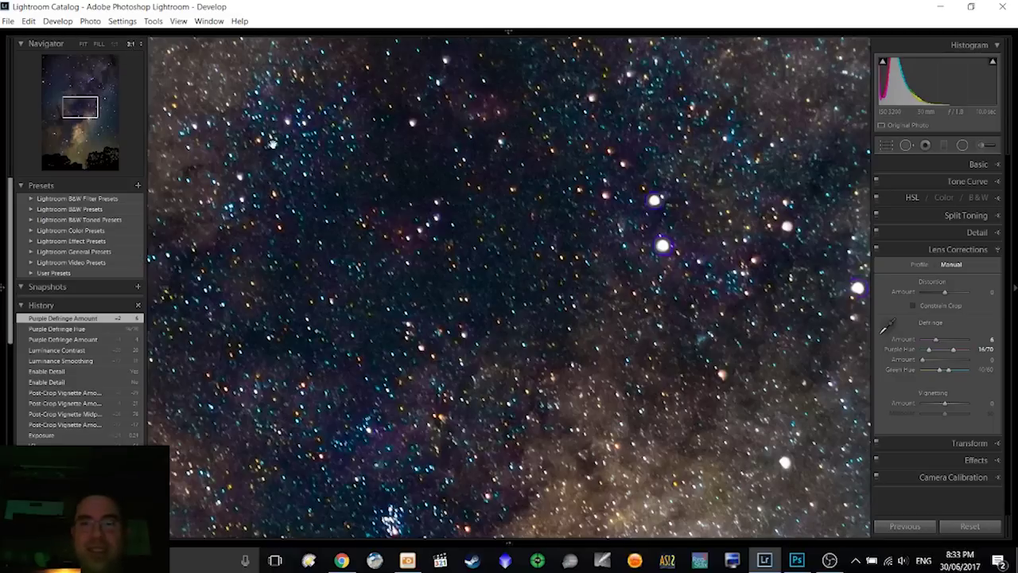
click(131, 44)
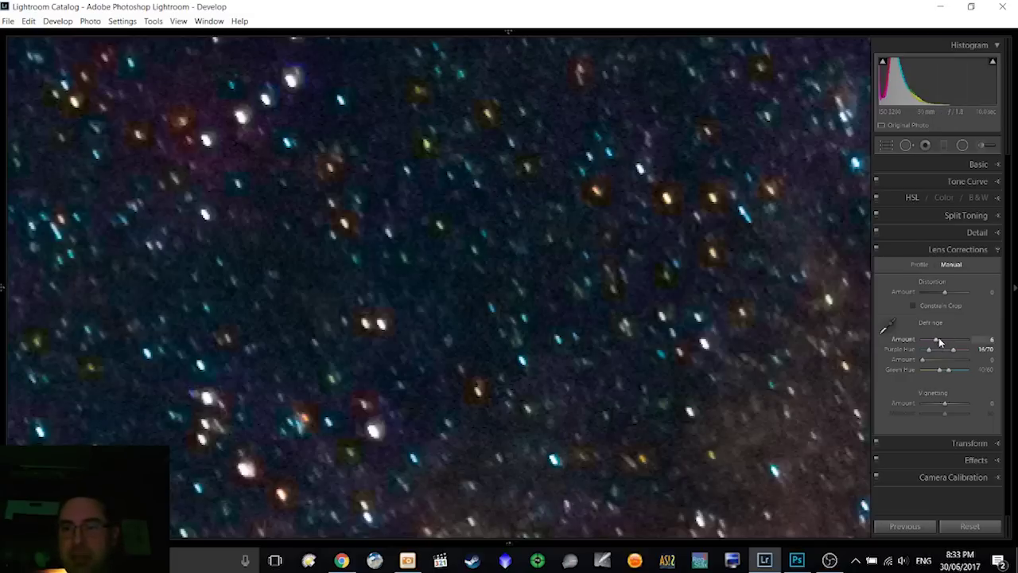
drag(935, 341, 931, 342)
drag(929, 355, 936, 355)
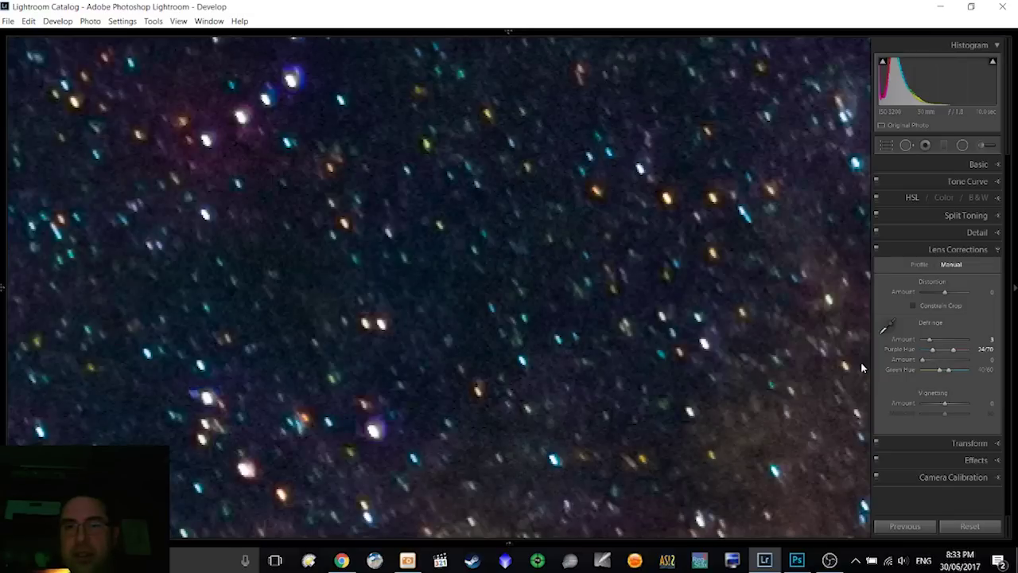
click(681, 283)
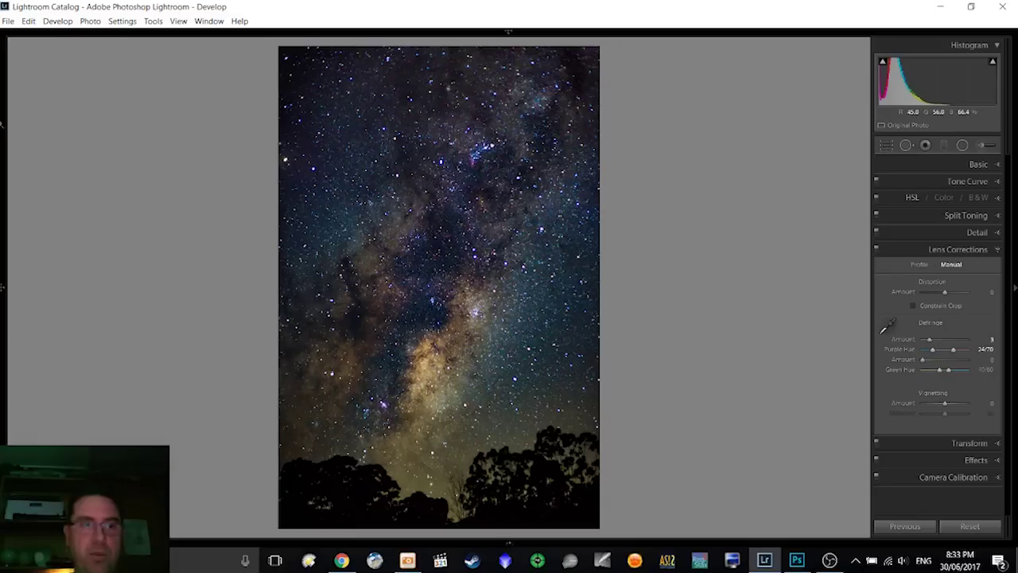
mouse_move(4, 126)
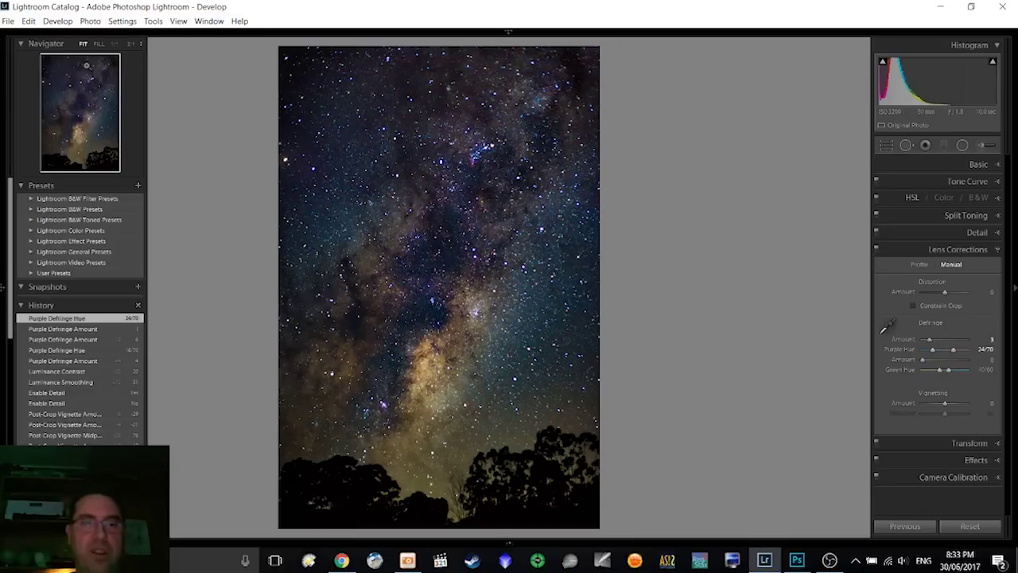
click(114, 43)
click(446, 294)
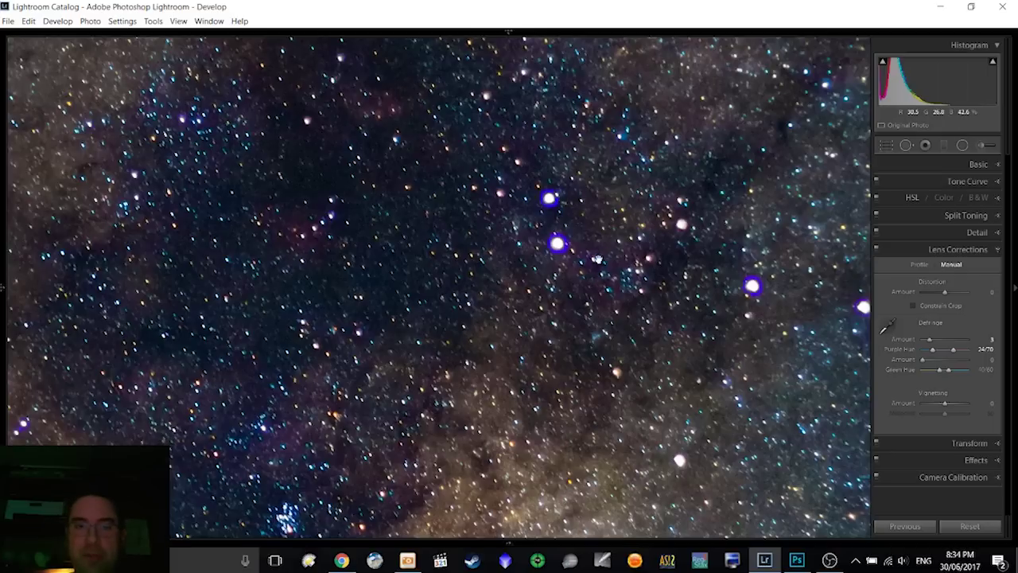
Step: Return the Milky Way photo to Fit view and bring up the Crop Overlay
click(615, 309)
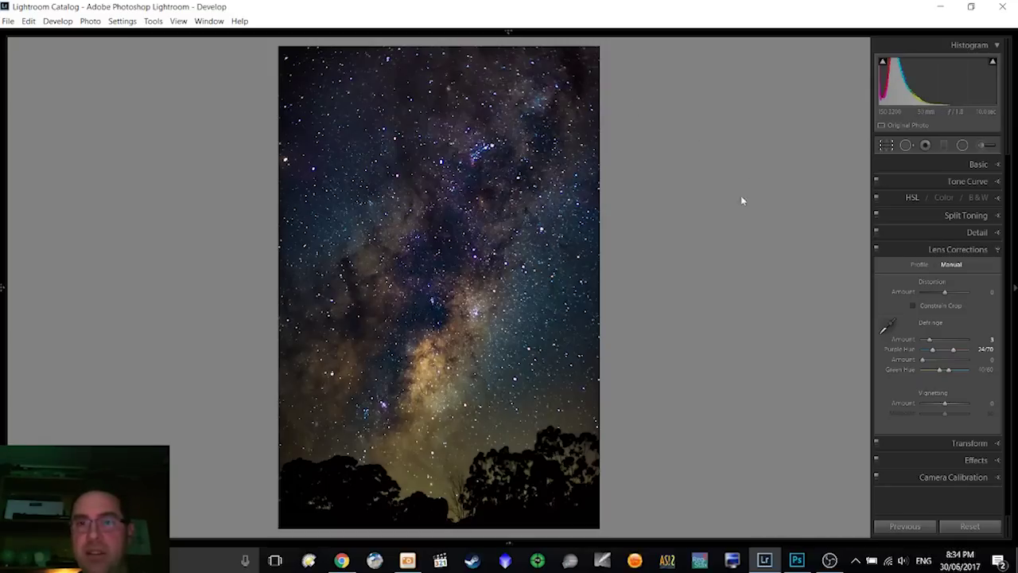
click(886, 146)
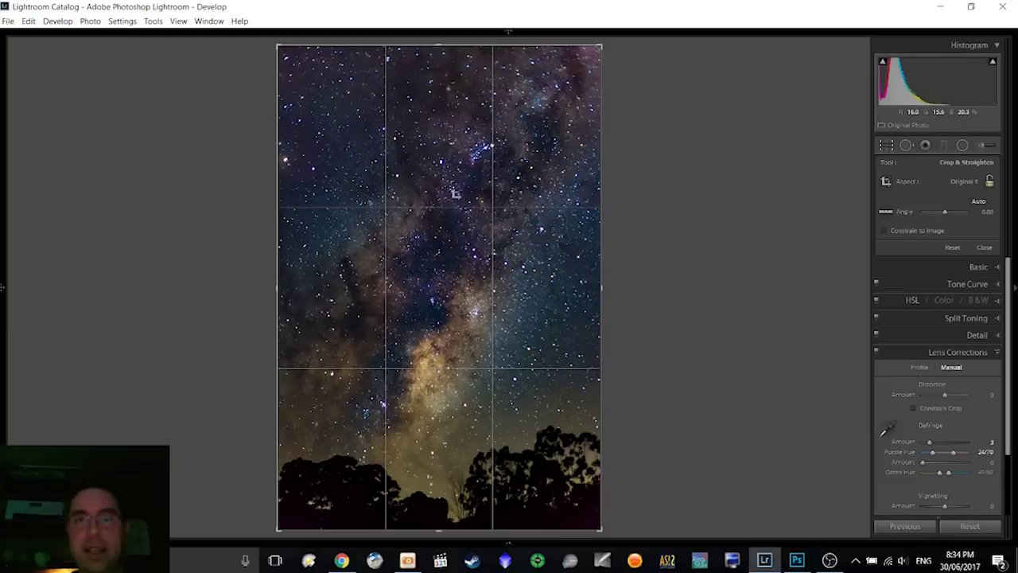
Step: Lower the crop frame's top edge to trim a sliver of sky and commit the crop
drag(438, 46, 441, 28)
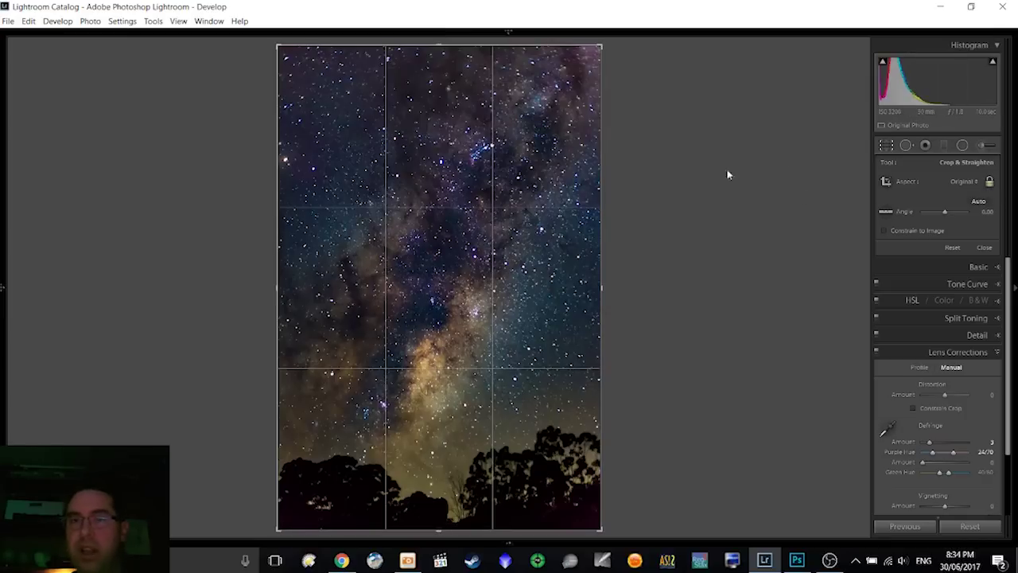
drag(438, 43, 446, 63)
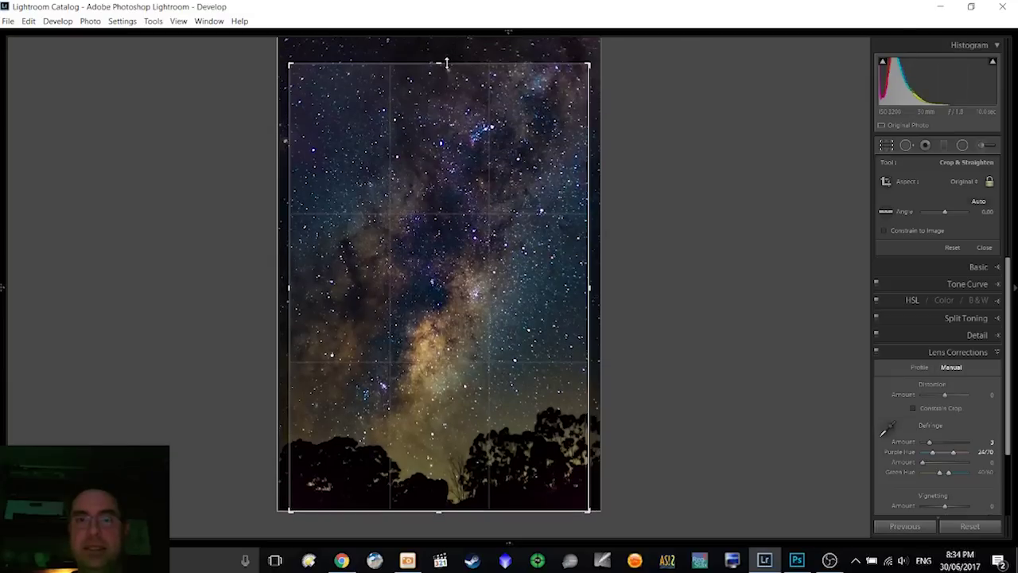
key(Return)
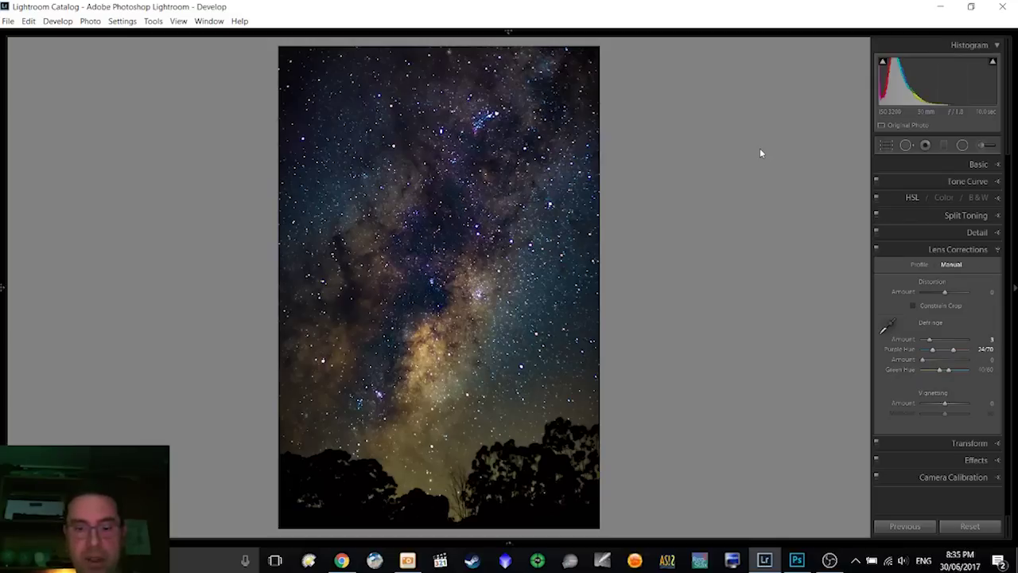
Step: Compare the edit in Before/After views, then reset all develop adjustments on the photo
key(shift+y)
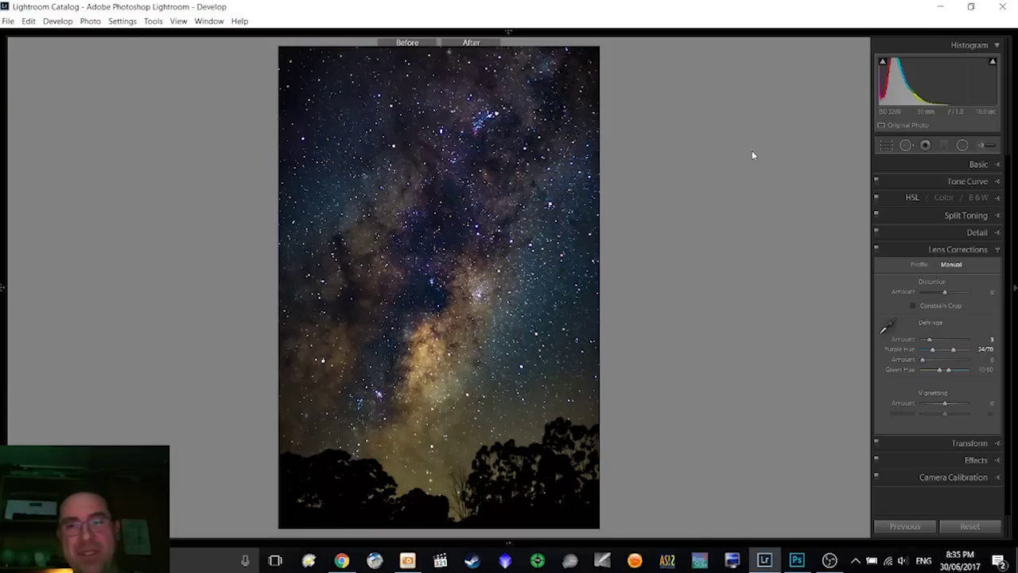
key(y)
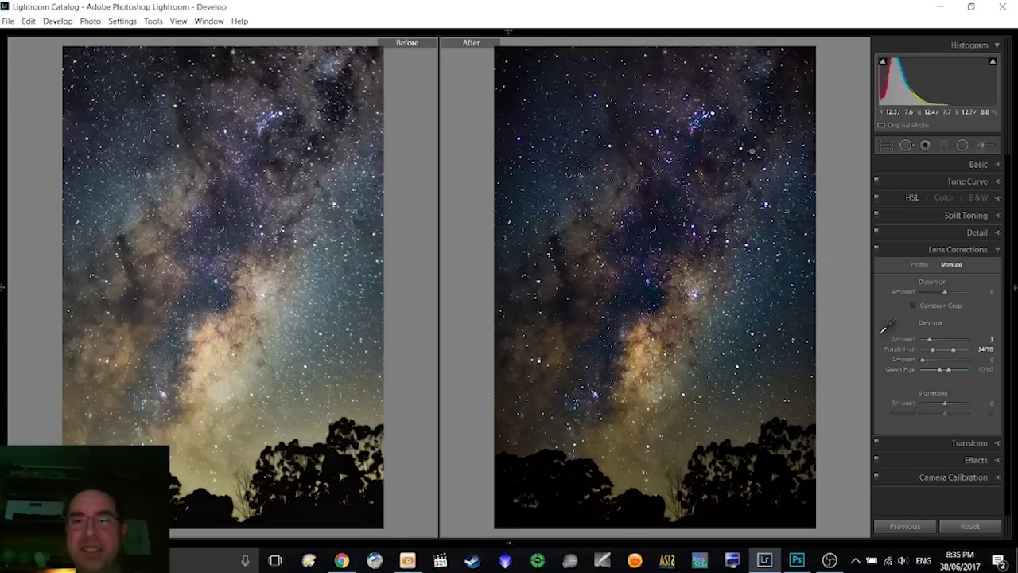
key(y)
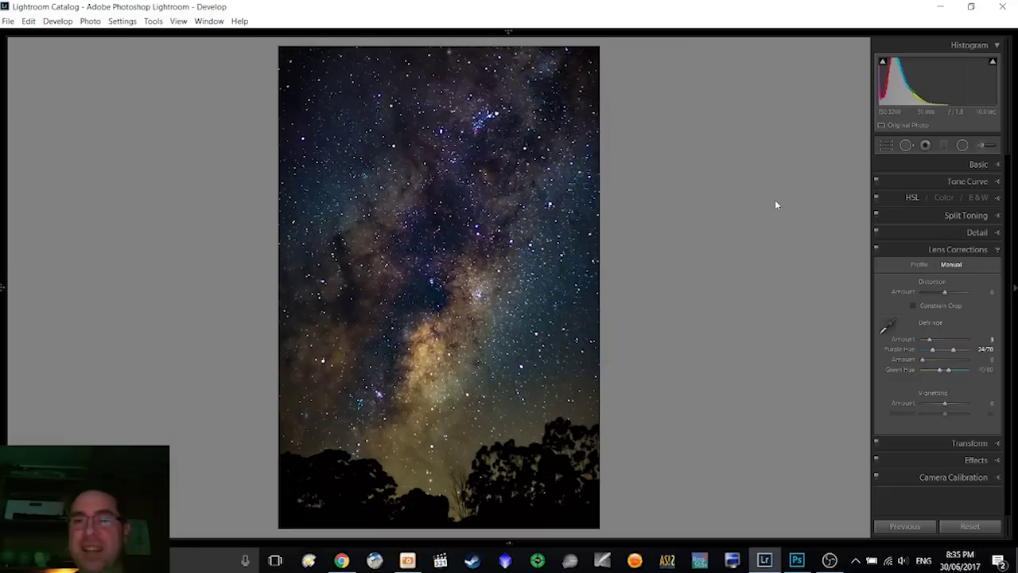
click(970, 526)
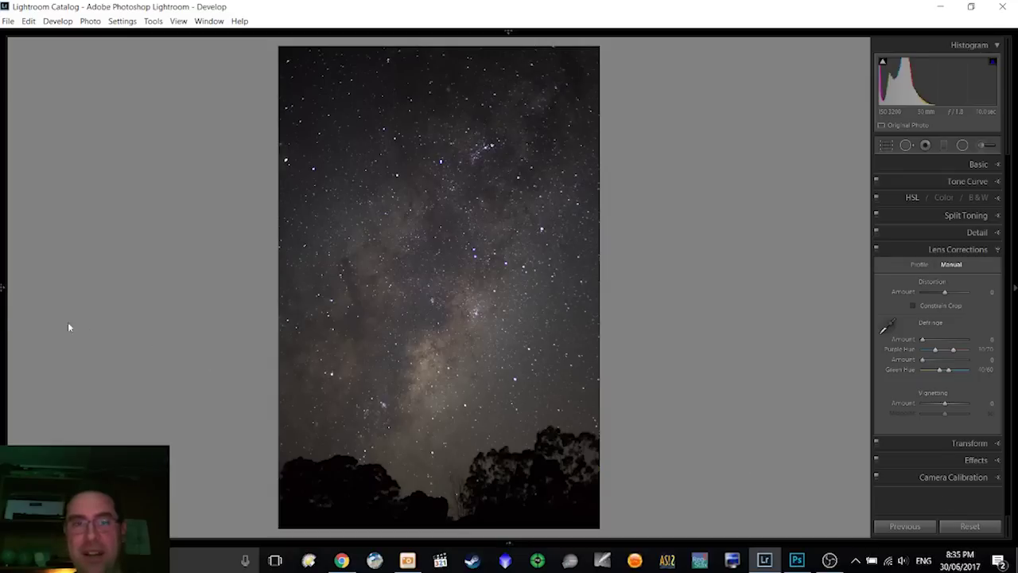
Step: Restore the Crop Rectangle state from the History list and hide the left panel
mouse_move(8, 318)
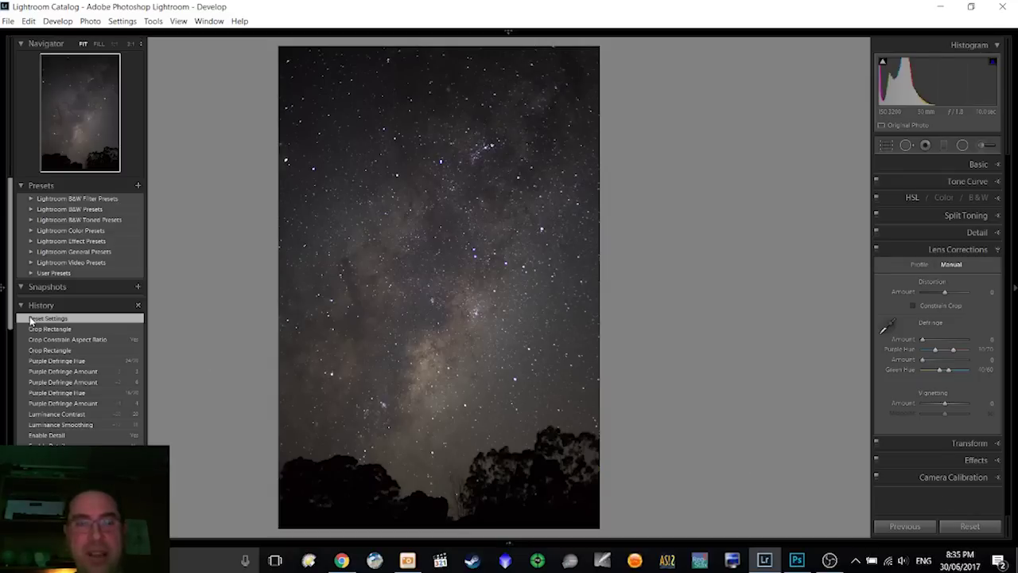
scroll(48, 341, down, 10)
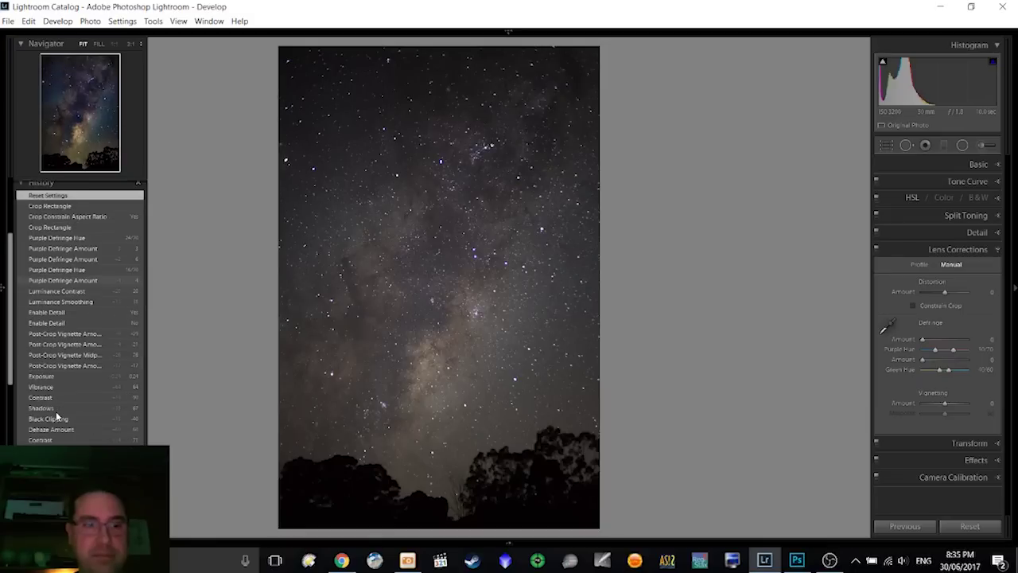
scroll(75, 269, up, 10)
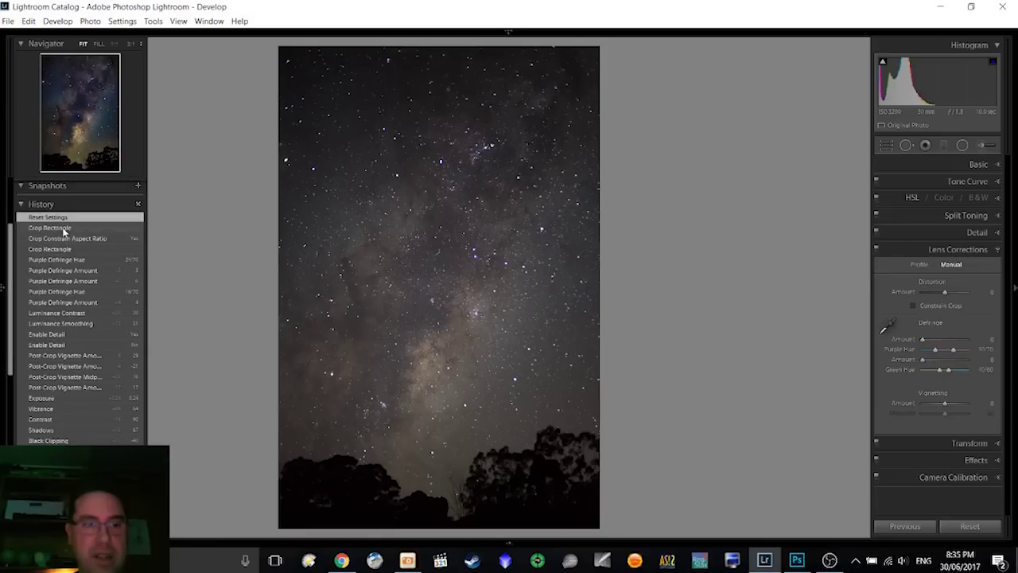
click(68, 228)
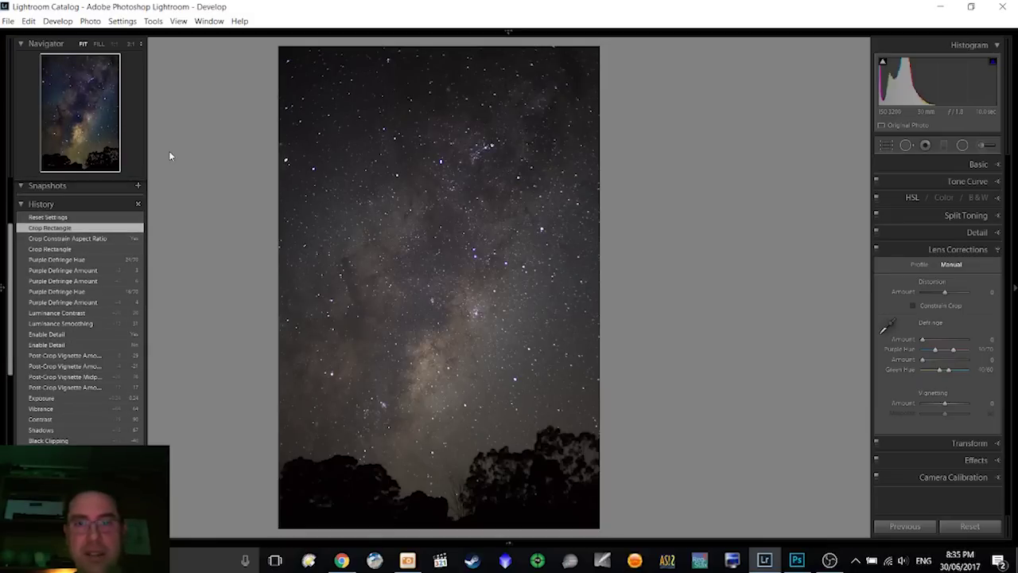
key(F7)
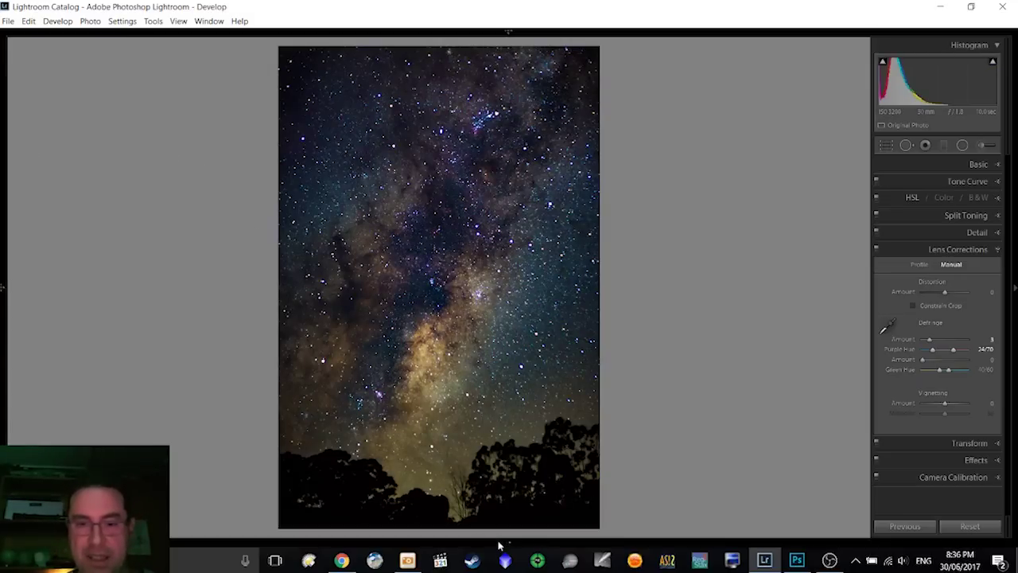
Step: Load the palm-tree Milky Way photo from the filmstrip into Develop
mouse_move(499, 546)
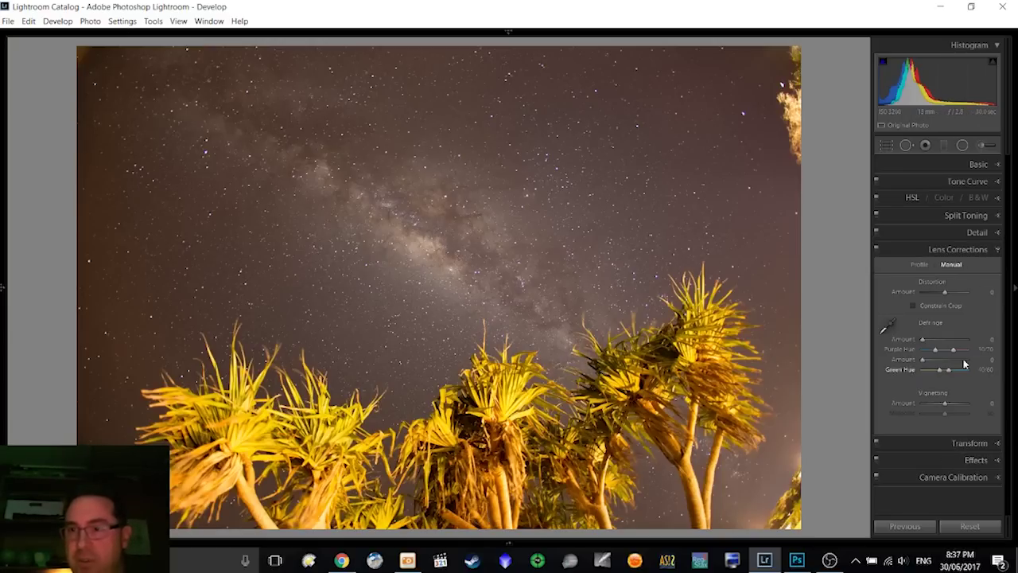
Step: Enable Remove Chromatic Aberration in the lens Profile settings and push Distortion correction to 200
click(920, 266)
click(961, 282)
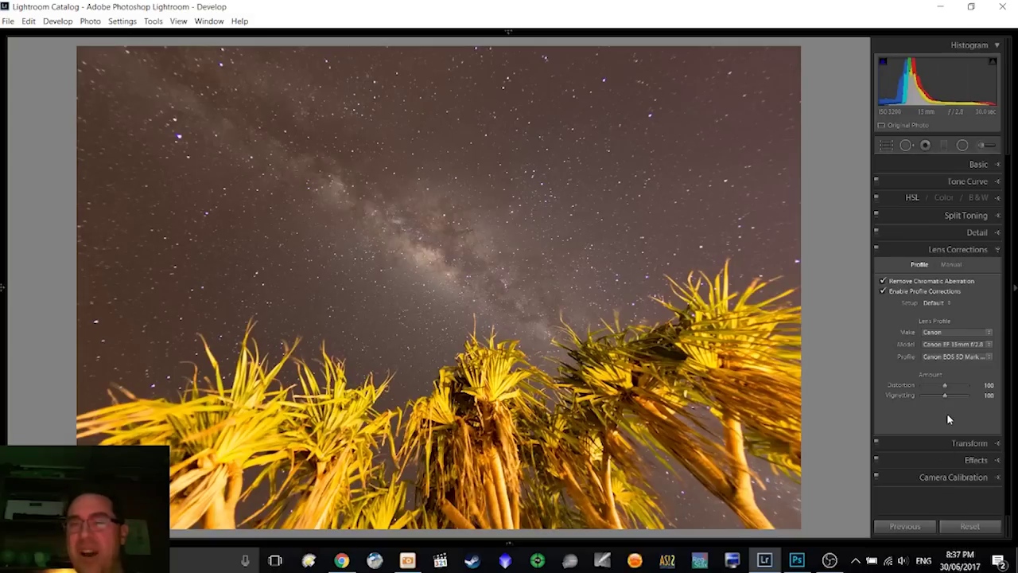
drag(945, 387, 930, 393)
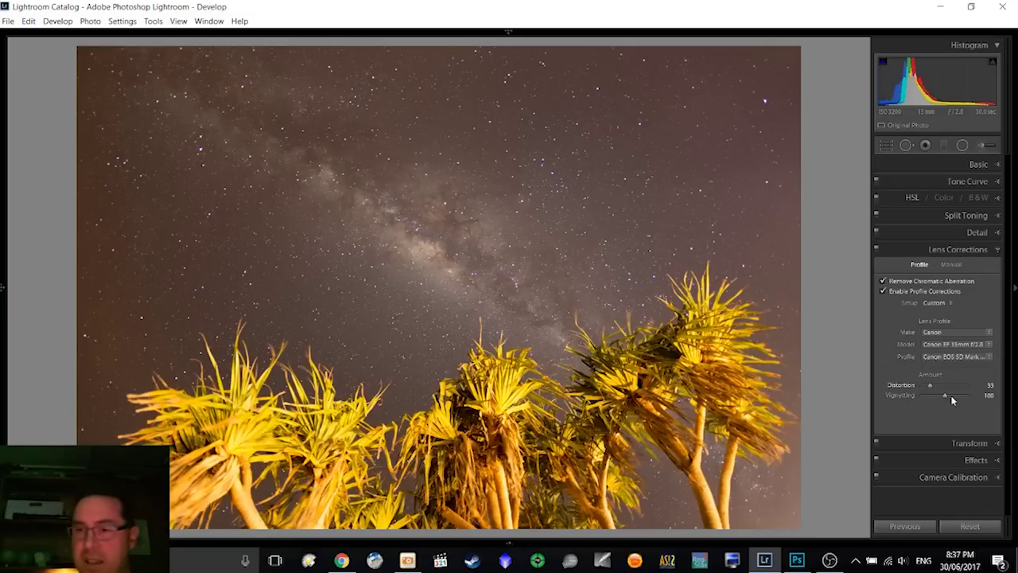
drag(931, 385, 961, 480)
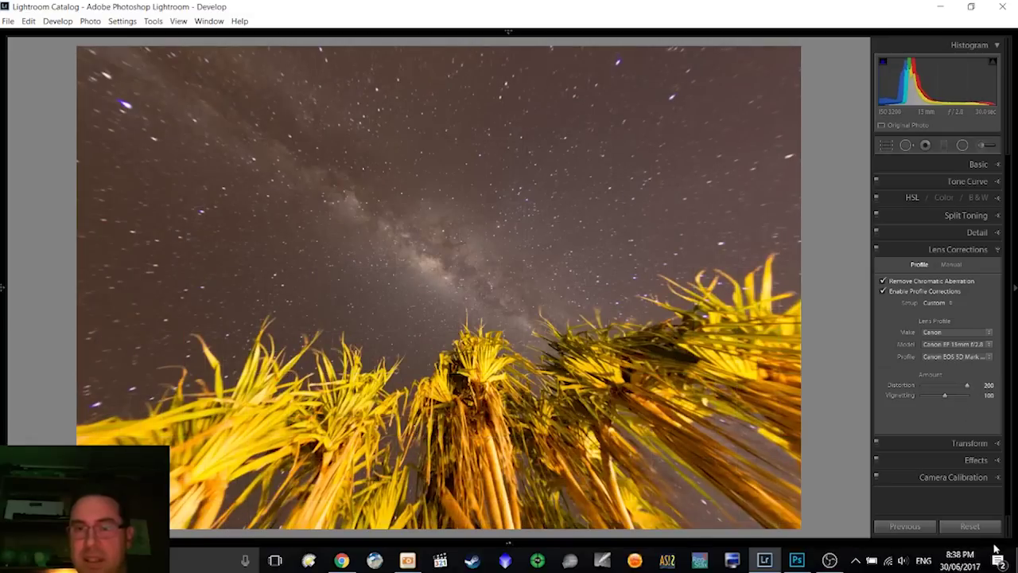
Step: Ease the palm-tree photo's profile Distortion correction back from 200 to 43
click(996, 542)
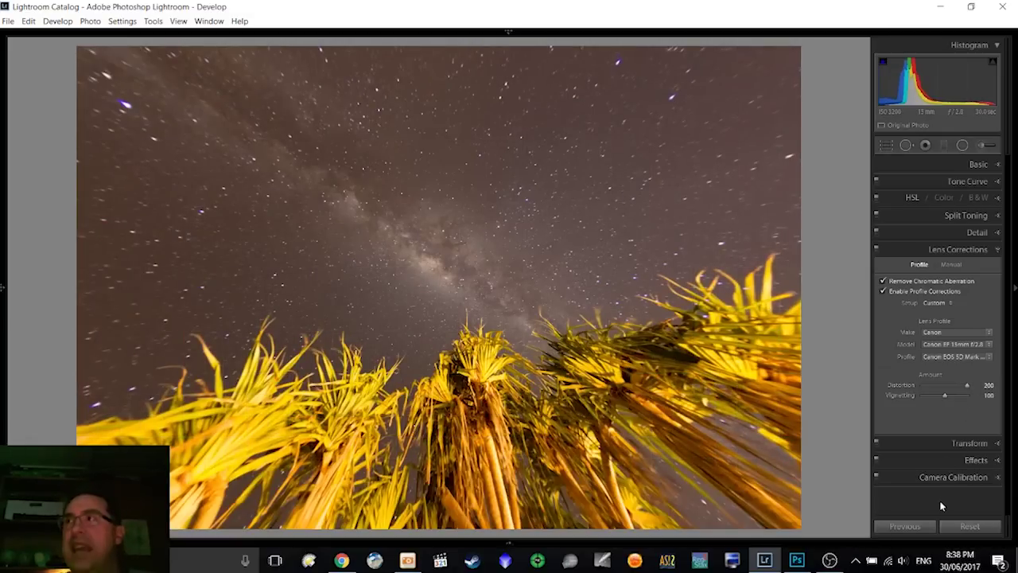
drag(965, 386, 939, 393)
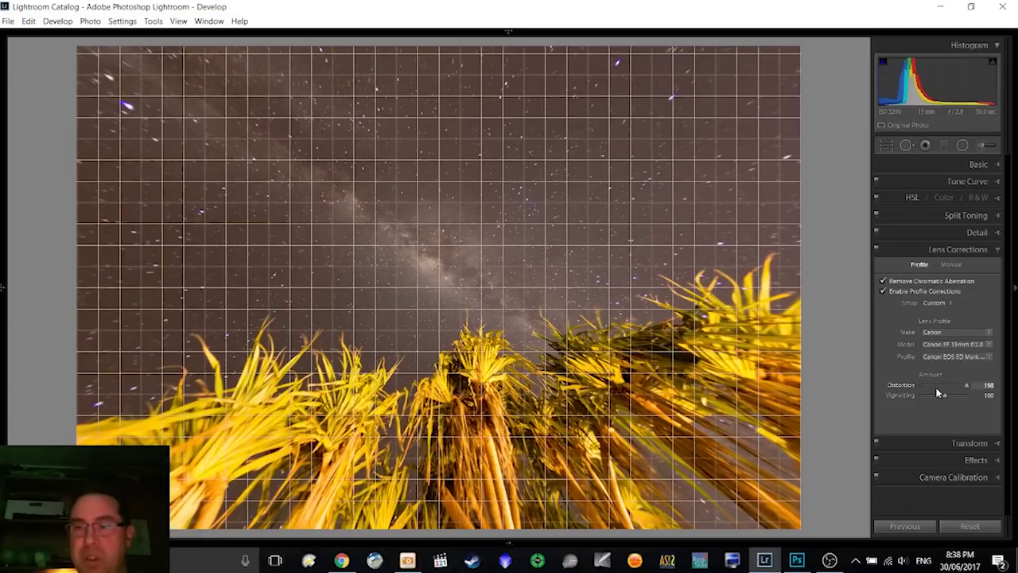
drag(939, 393, 935, 393)
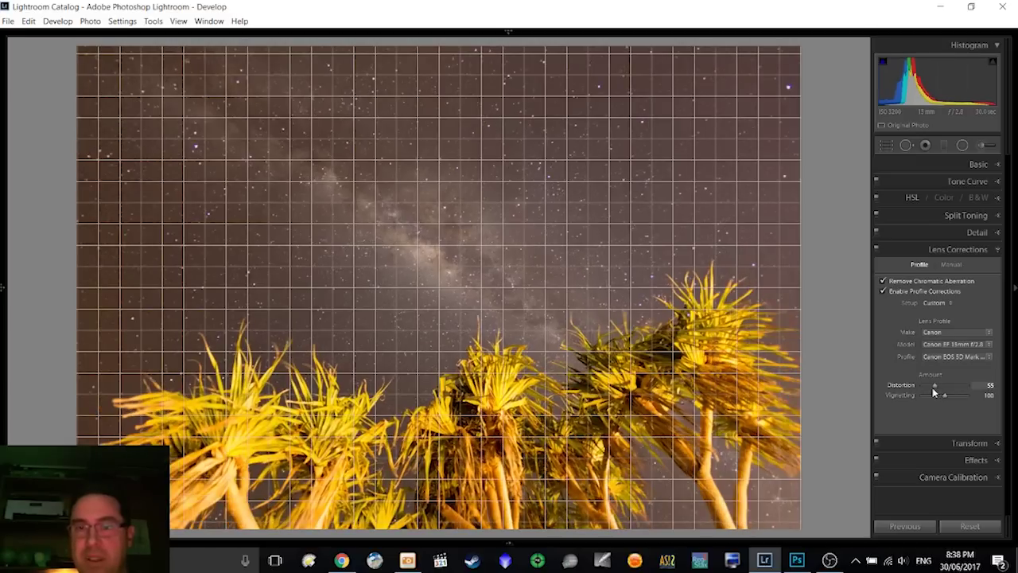
drag(934, 391, 933, 392)
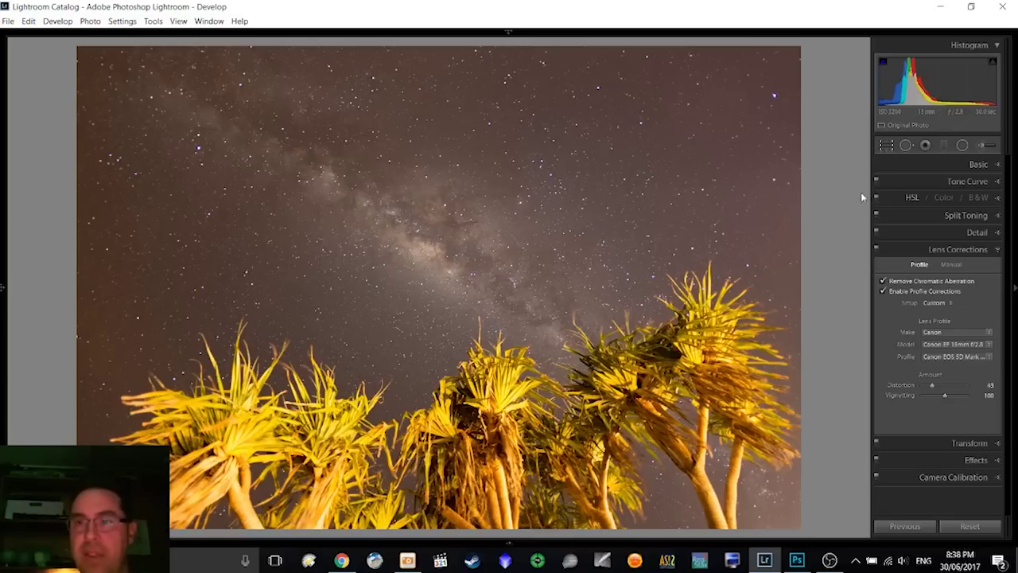
Step: Straighten the photo about 8 degrees along the palm tops and lower profile Distortion to 5
key(r)
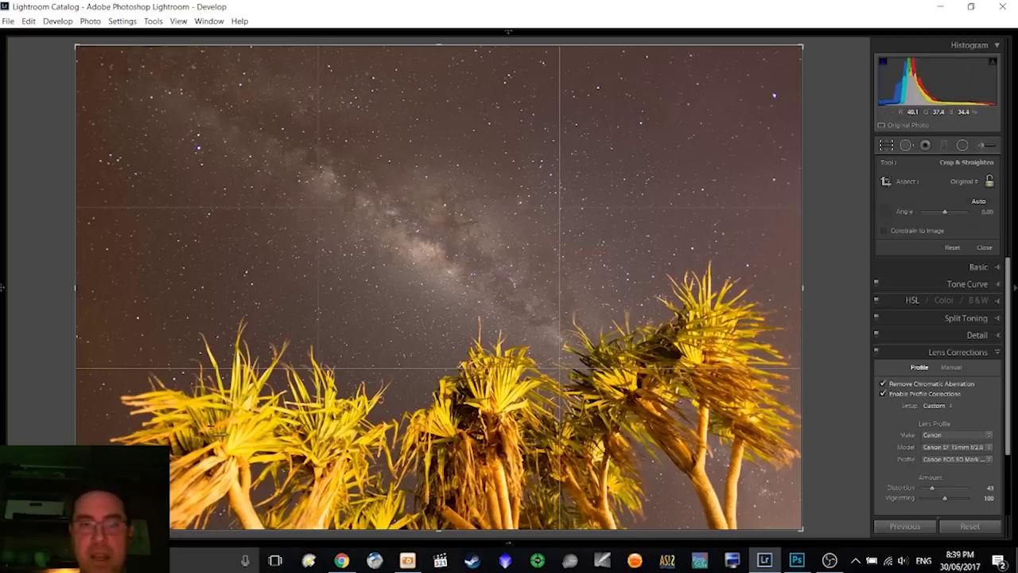
drag(211, 430, 705, 358)
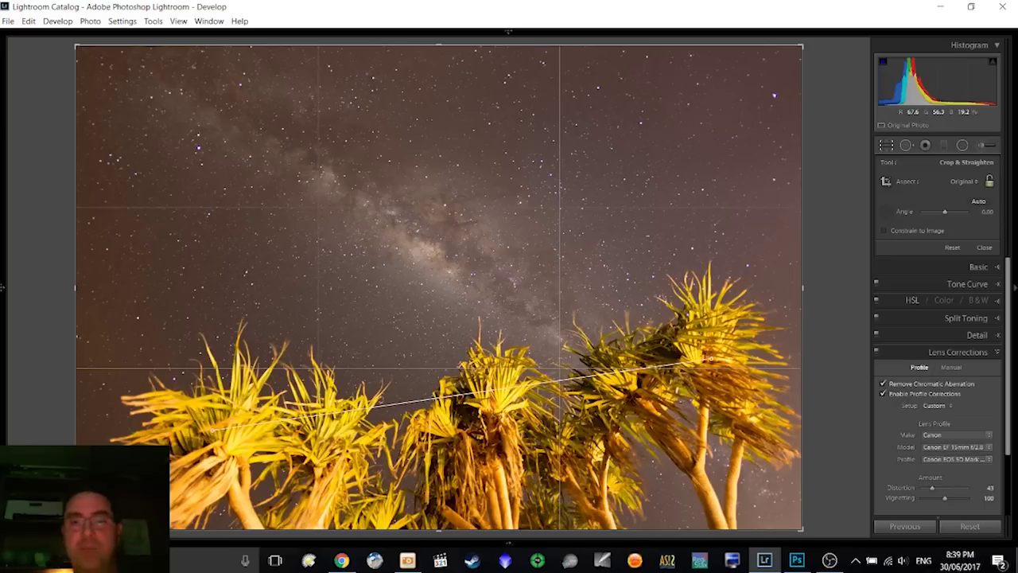
drag(707, 359, 708, 359)
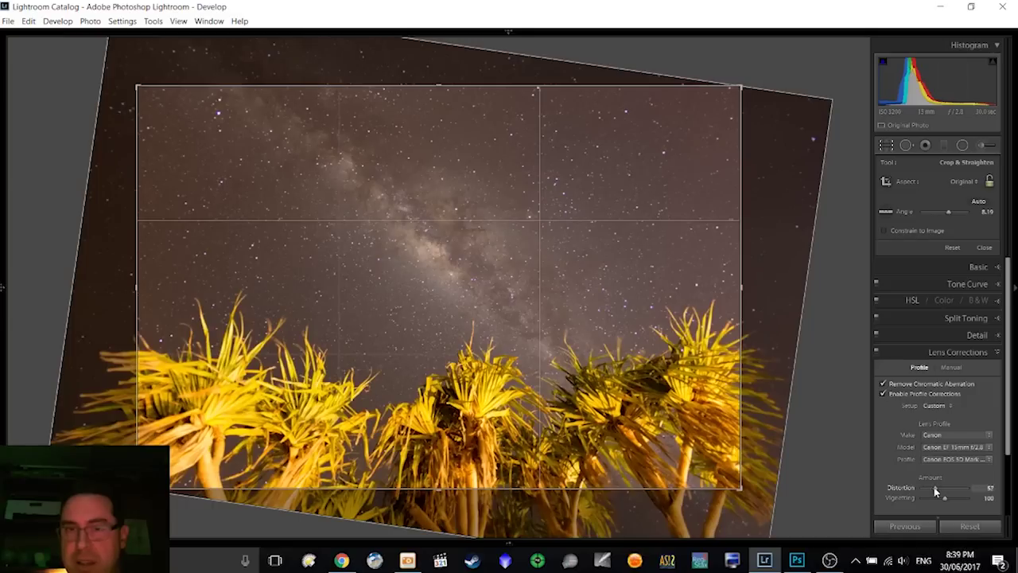
drag(936, 491, 926, 494)
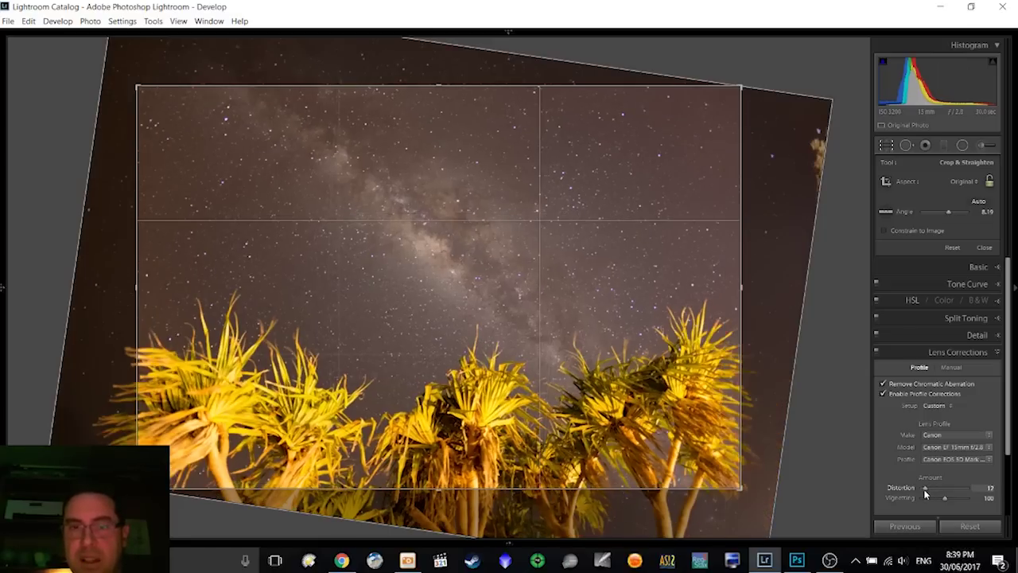
drag(924, 493, 923, 493)
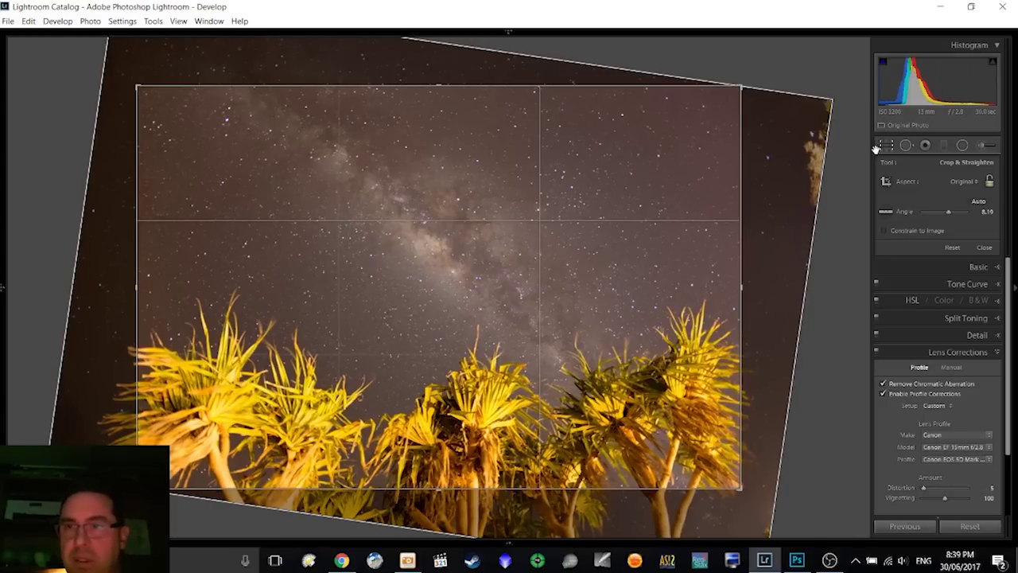
mouse_move(768, 75)
mouse_down()
mouse_move(757, 65)
mouse_move(743, 86)
mouse_move(782, 79)
mouse_up()
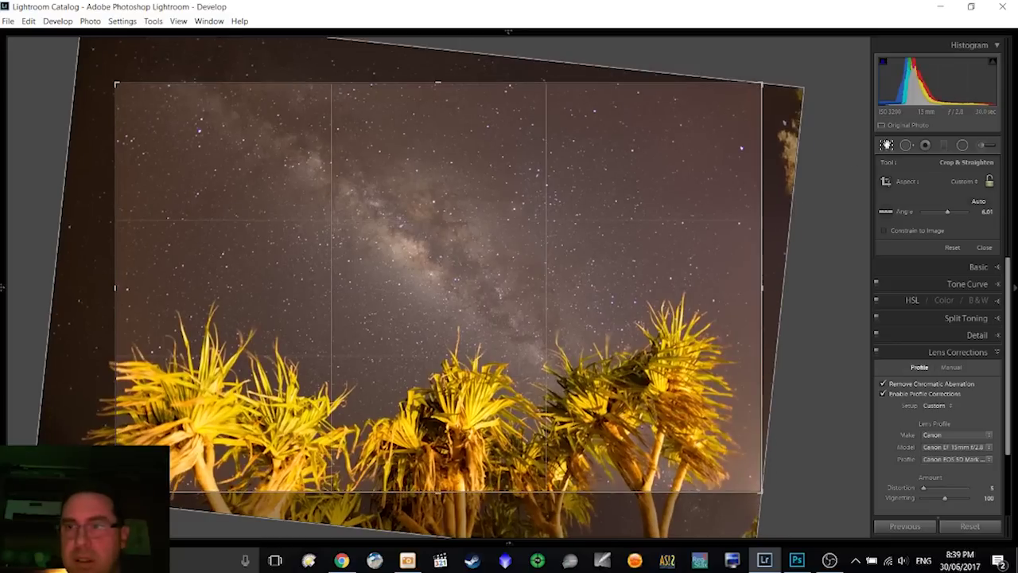
Step: Constrain the crop to 2x3, reposition the photo in the frame, and apply it
click(965, 183)
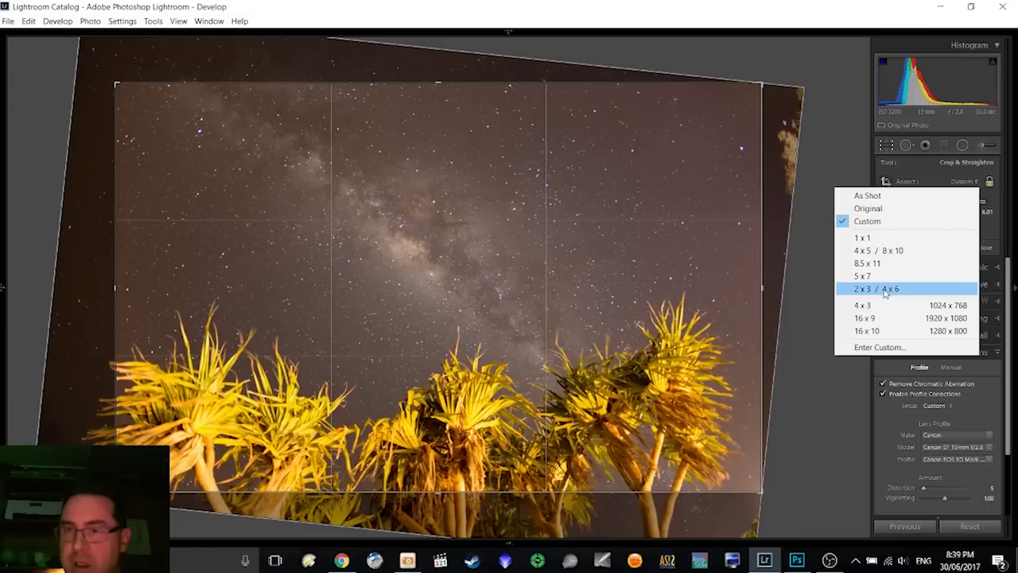
click(886, 291)
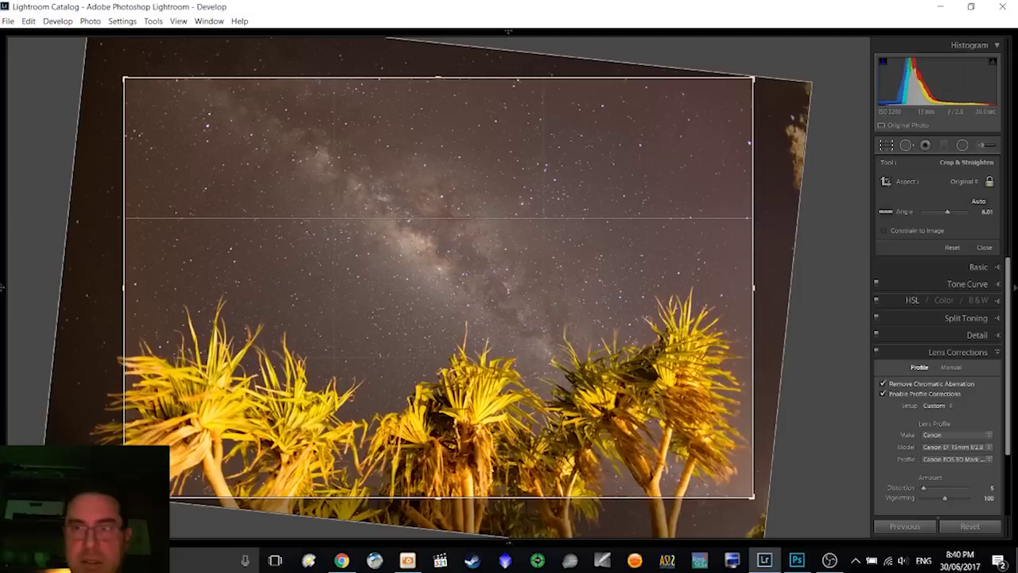
drag(385, 299, 416, 300)
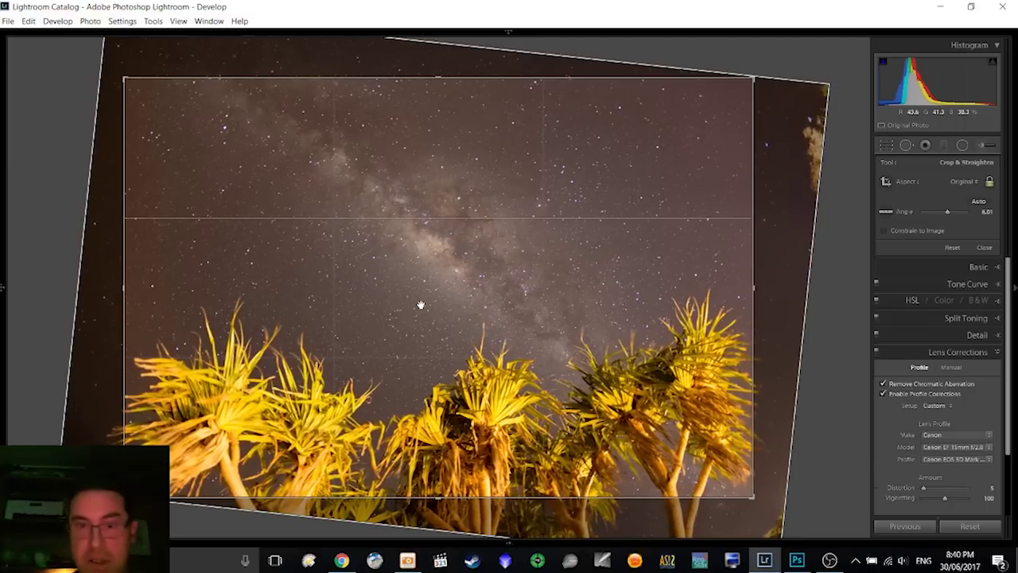
key(Return)
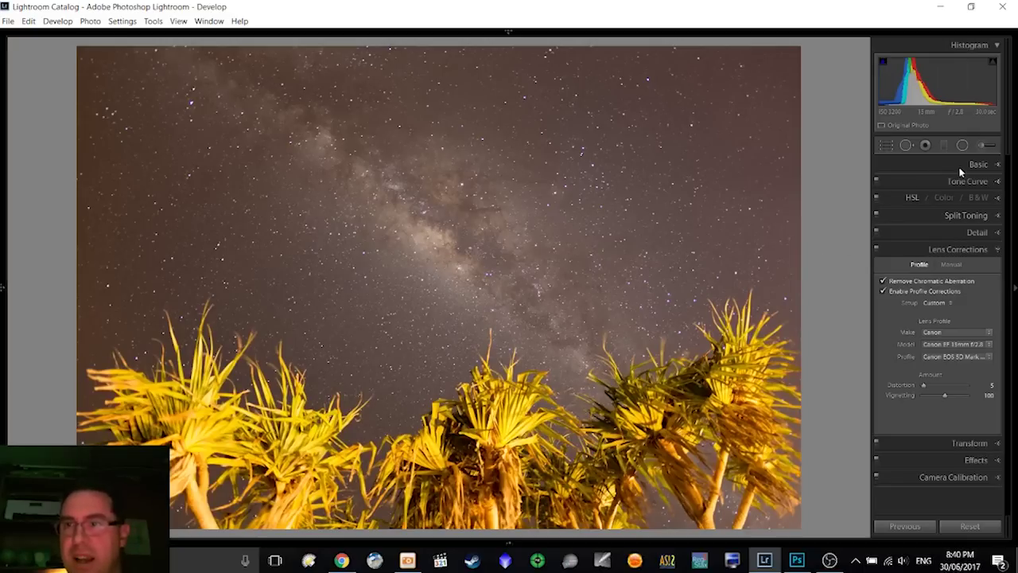
Step: Set noise reduction to Luminance 39, Contrast 38, Color 43, with sharpening Amount 0
click(951, 235)
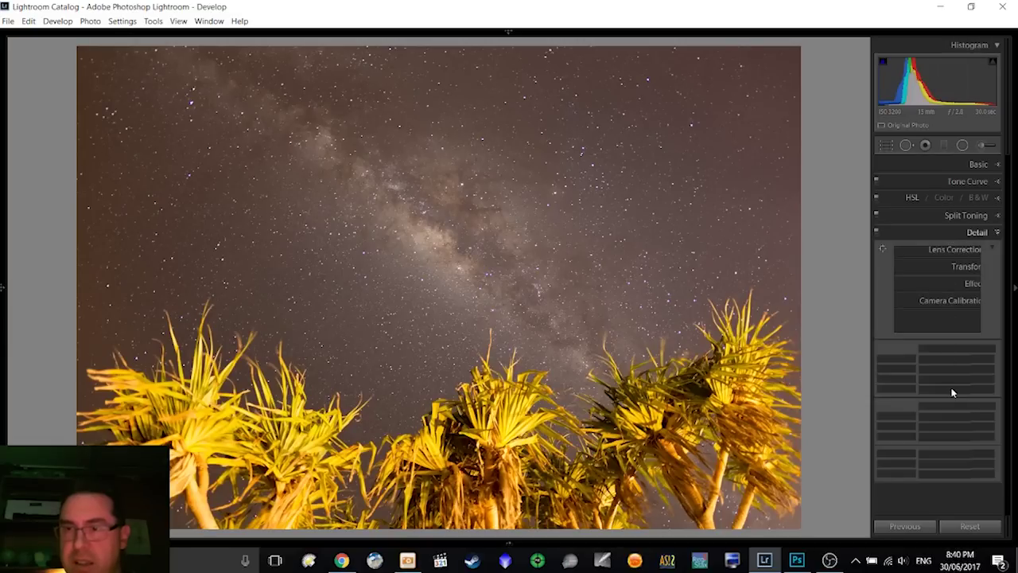
click(941, 416)
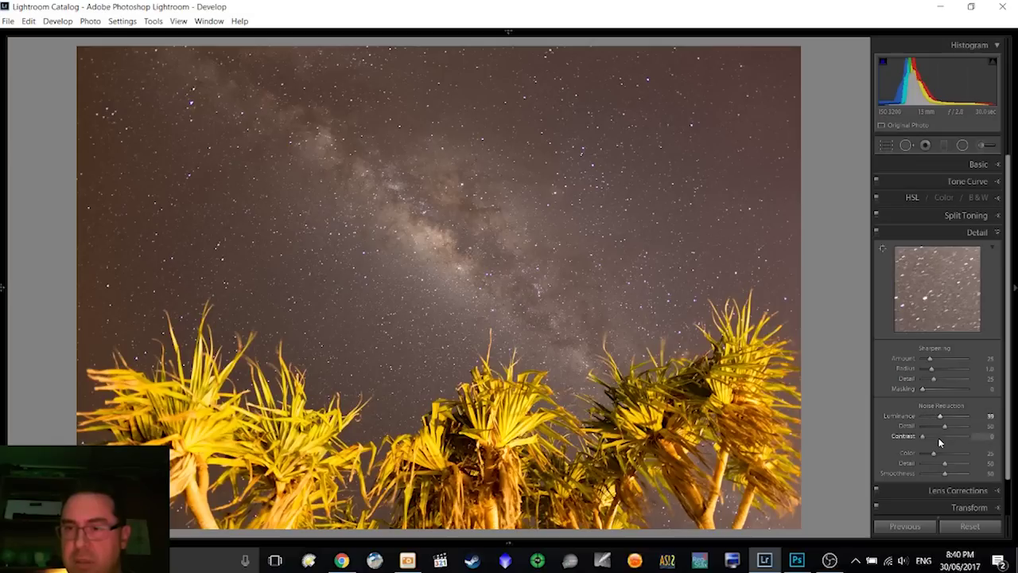
click(939, 437)
click(942, 457)
text(0)
key(Return)
Step: In the Basic panel, push Vibrance and Saturation to +100
click(975, 164)
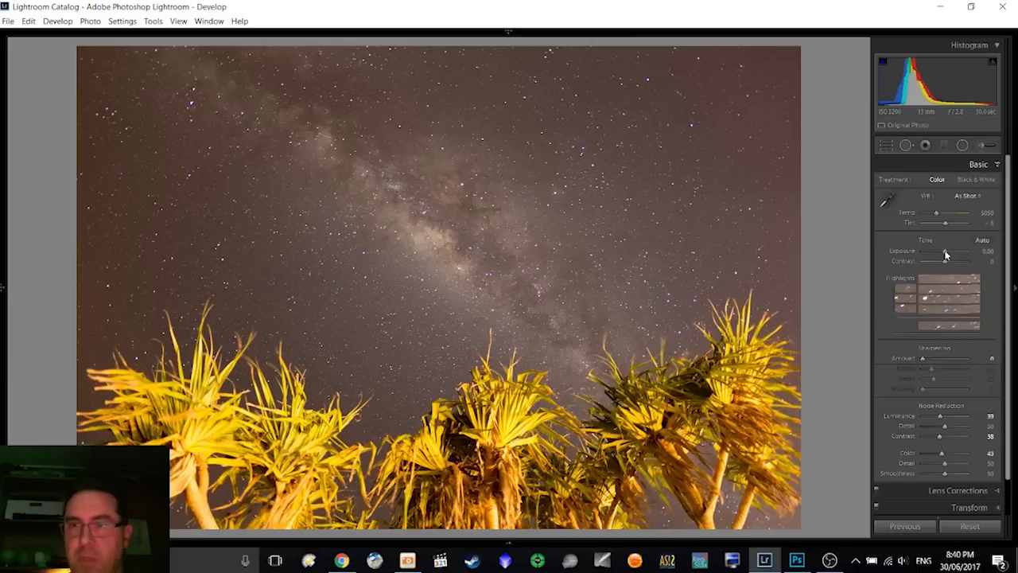
drag(947, 344, 972, 347)
click(967, 356)
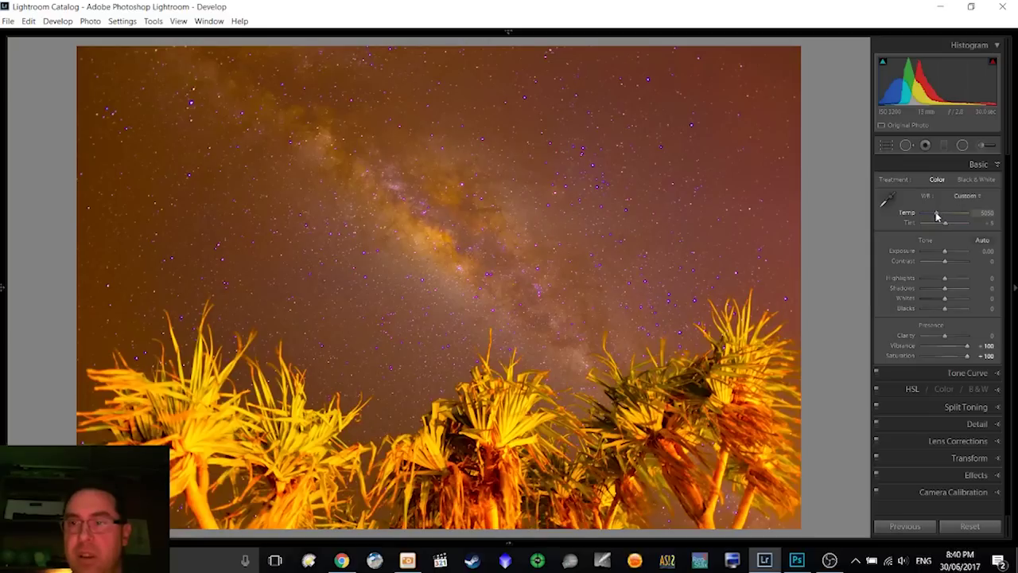
Step: Cool the white balance Temp to 3667 and shift Tint toward green
drag(937, 215, 933, 218)
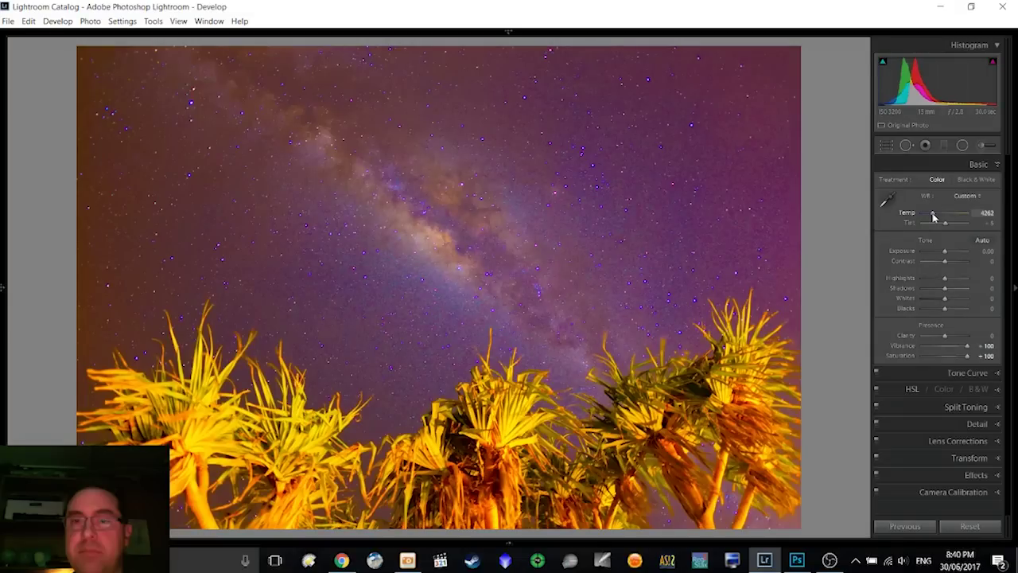
drag(934, 218, 942, 227)
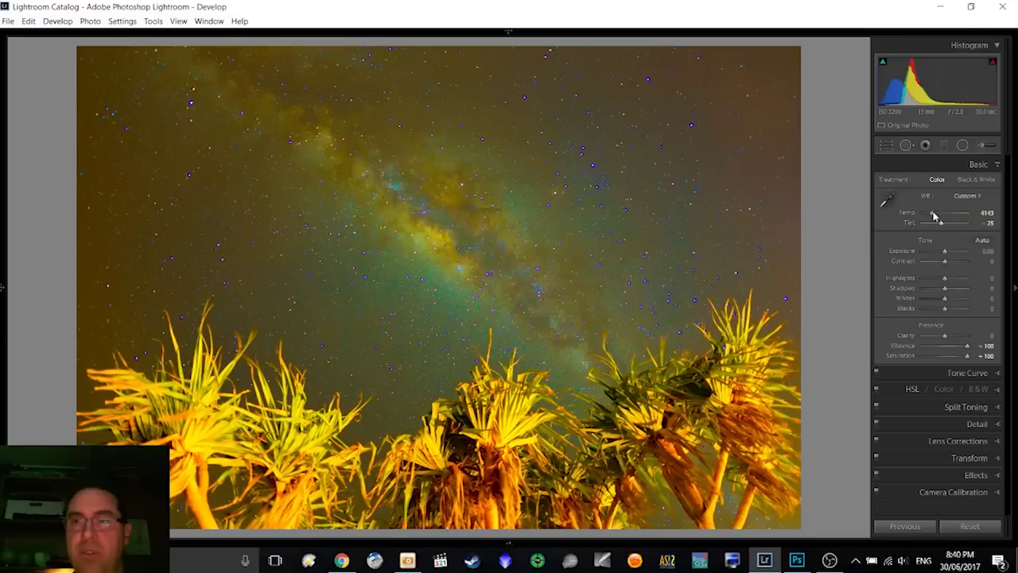
drag(935, 216, 934, 216)
drag(934, 216, 931, 217)
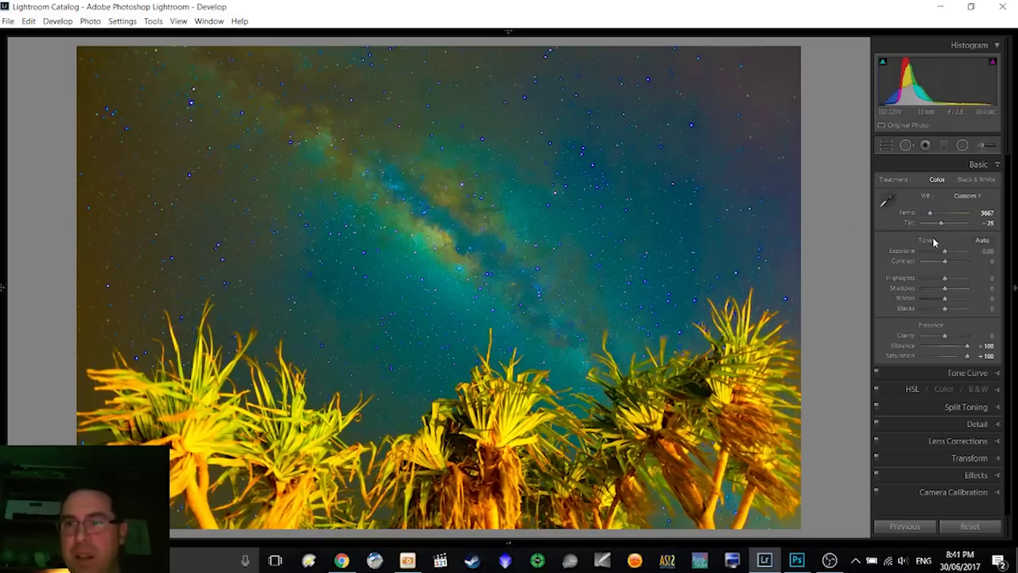
Step: Nudge Tint down to about -16 and reset Vibrance and Saturation to 0
click(989, 223)
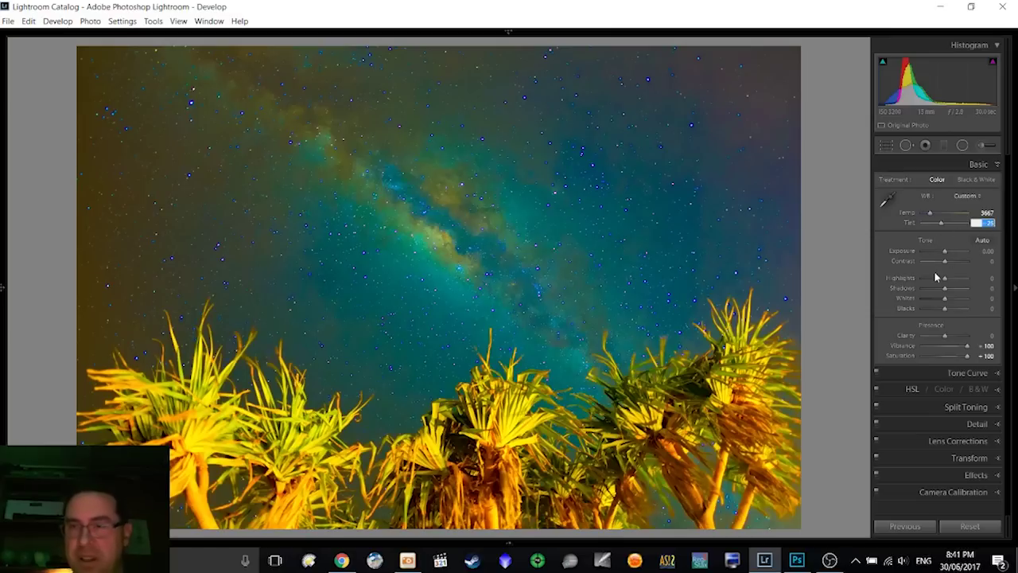
key(Down)
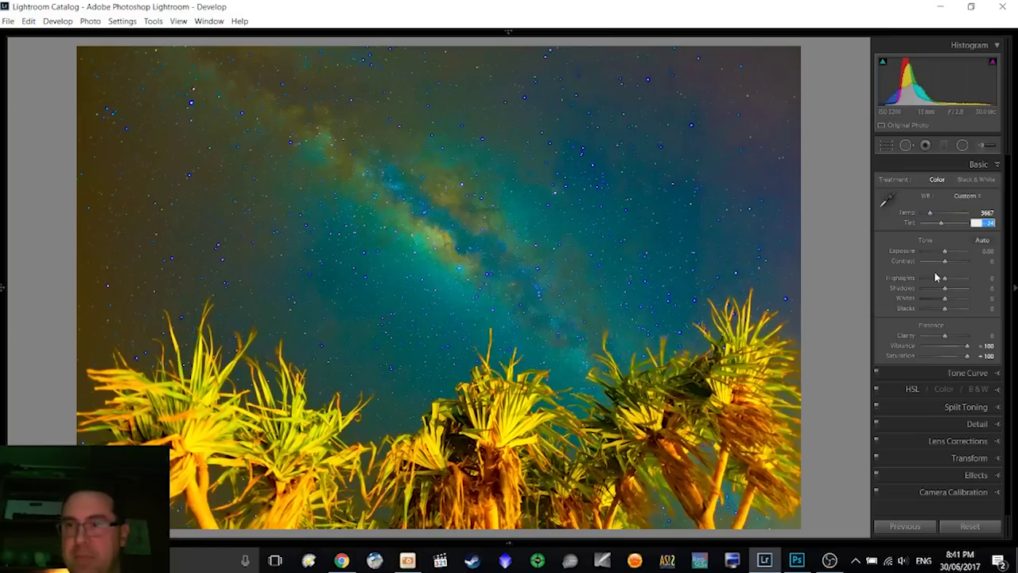
key(Down)
key(Down)
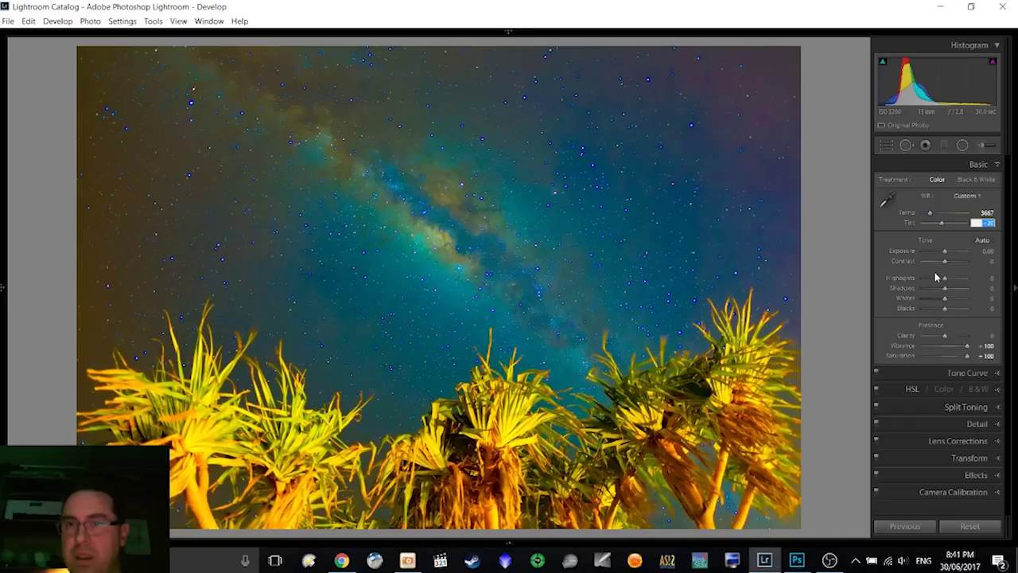
key(Down)
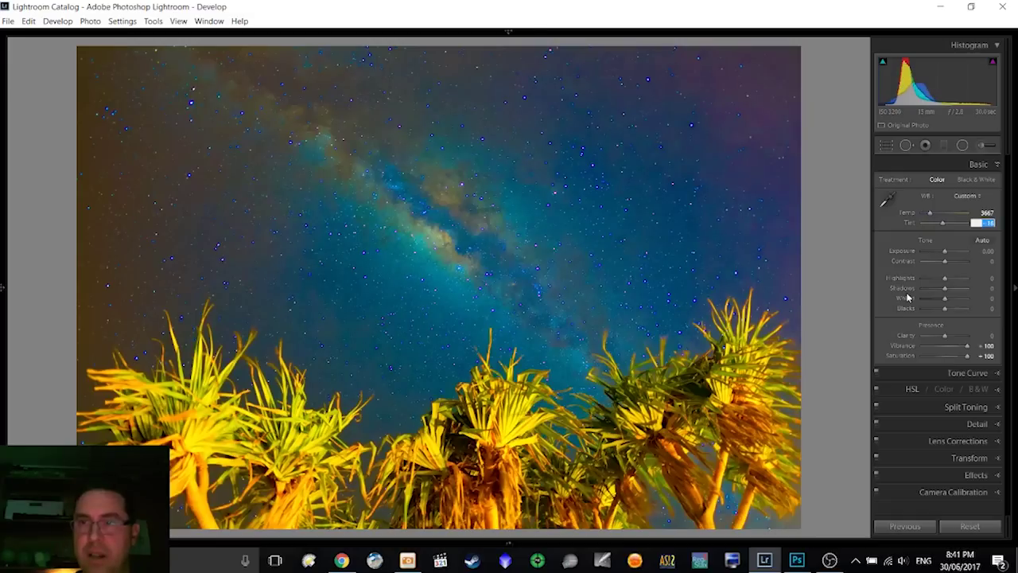
double_click(905, 346)
double_click(902, 356)
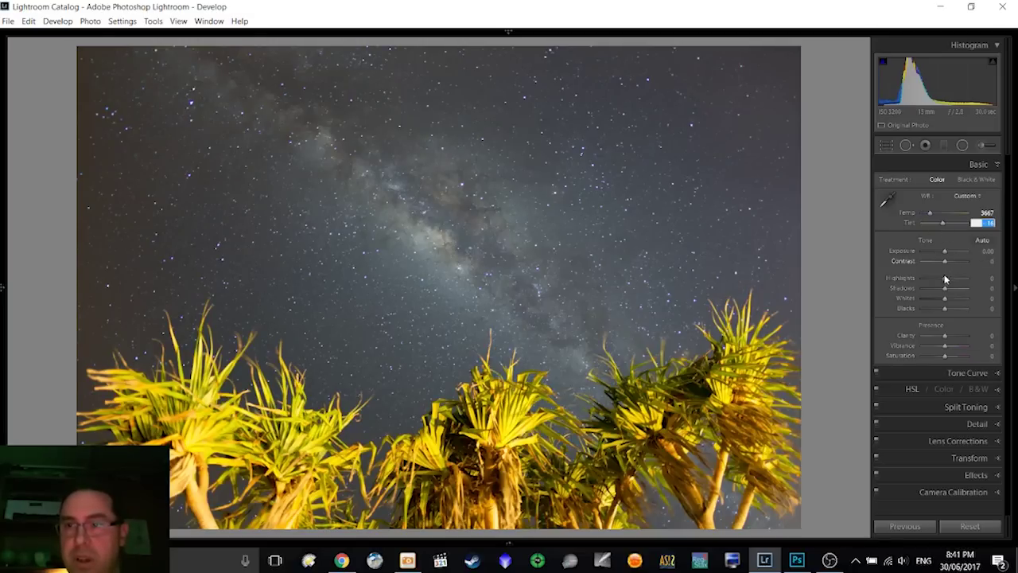
Step: Commit the Tint, raise Contrast to +60 and darken Blacks to -79
key(Return)
drag(949, 266, 955, 264)
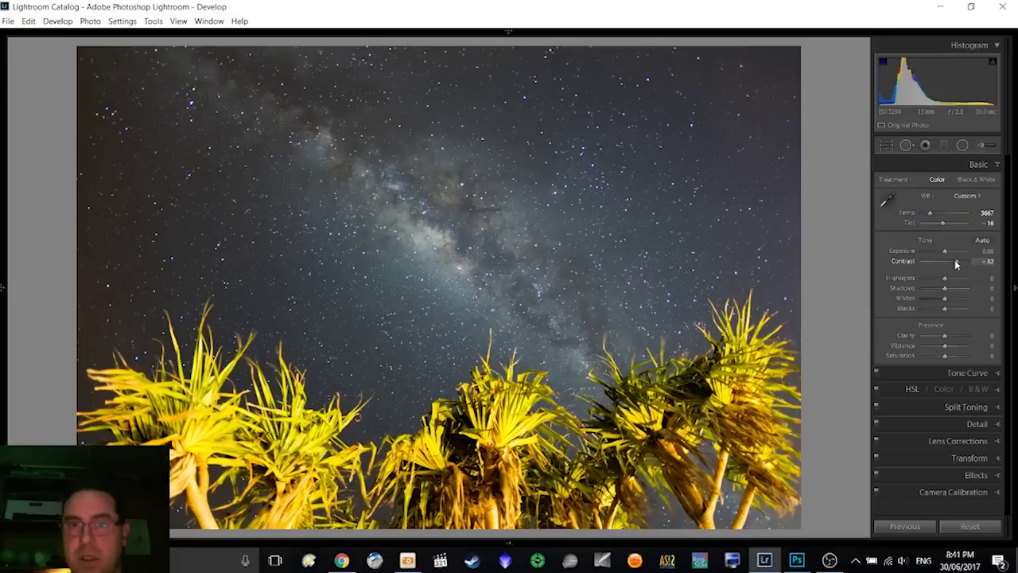
drag(956, 264, 958, 264)
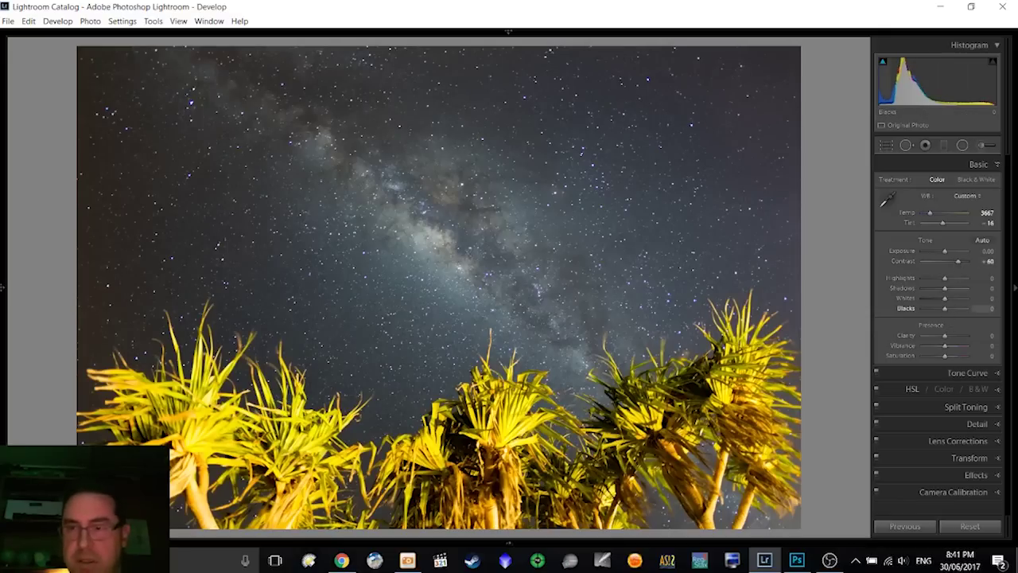
mouse_move(945, 308)
mouse_down()
mouse_move(925, 307)
mouse_move(954, 301)
mouse_move(944, 301)
mouse_up()
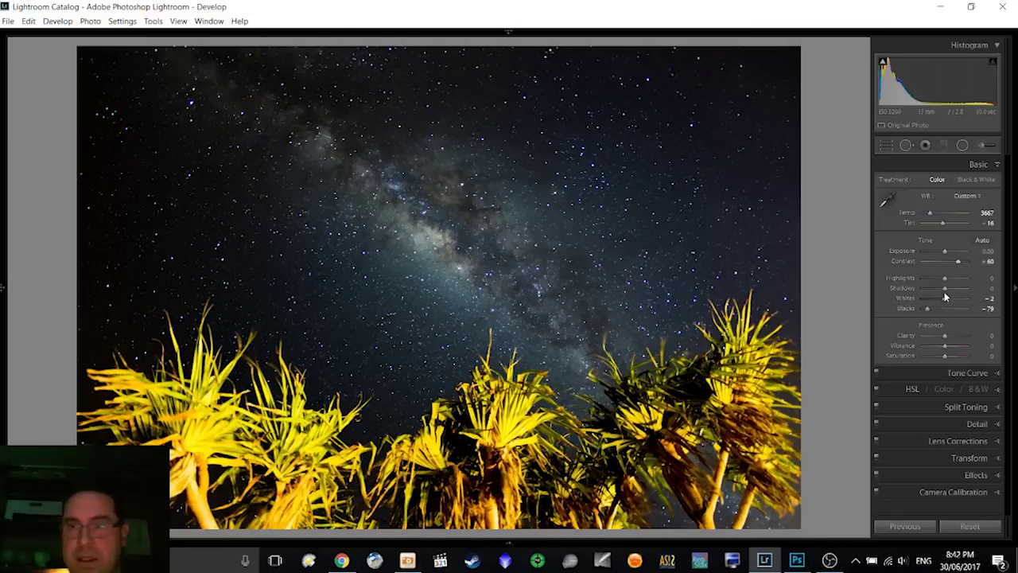
Step: Lift Shadows to +88 and add Dehaze +52 to deepen the sky
mouse_move(947, 289)
mouse_down()
mouse_move(968, 295)
mouse_move(950, 282)
mouse_up()
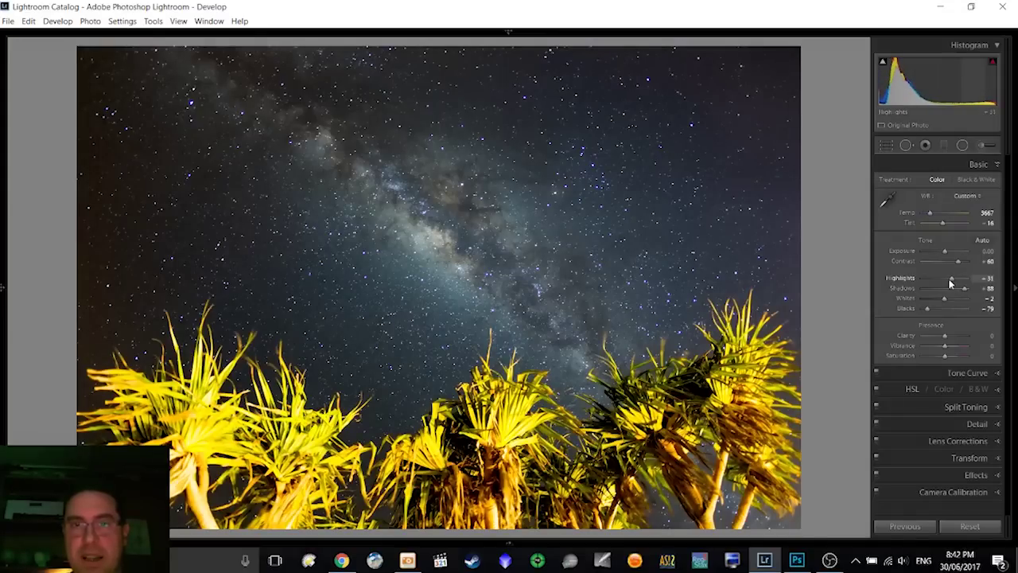
click(970, 475)
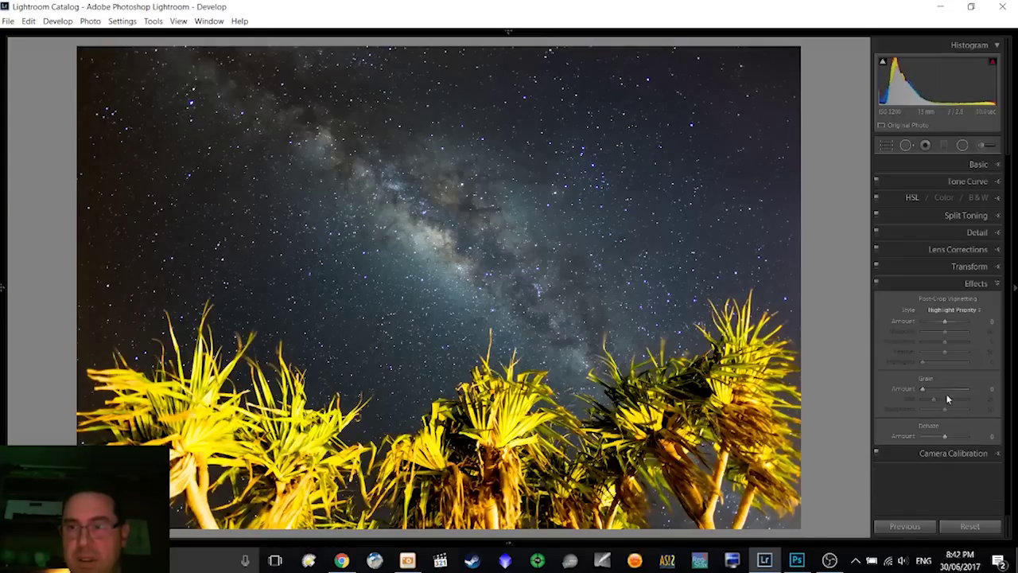
drag(942, 438, 953, 439)
Step: Lower Dehaze to +38, ease Blacks to -67 and raise Vibrance to +81
click(929, 164)
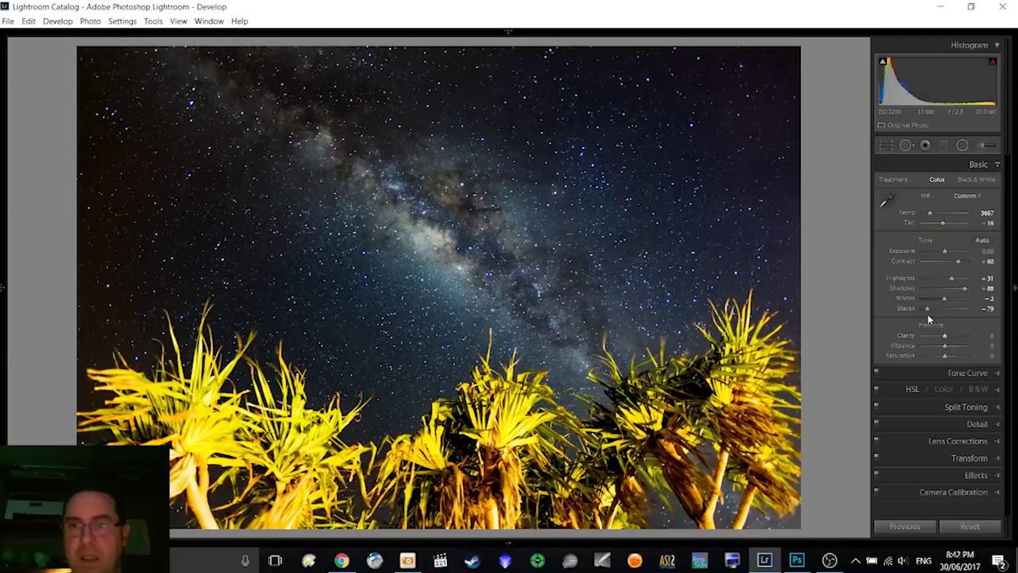
drag(928, 309, 962, 266)
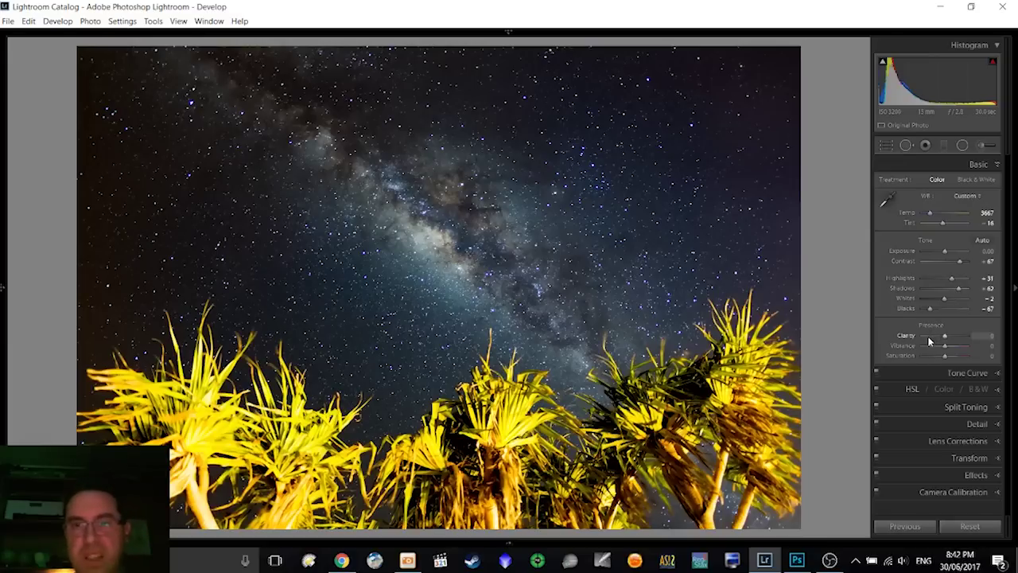
drag(944, 347, 964, 352)
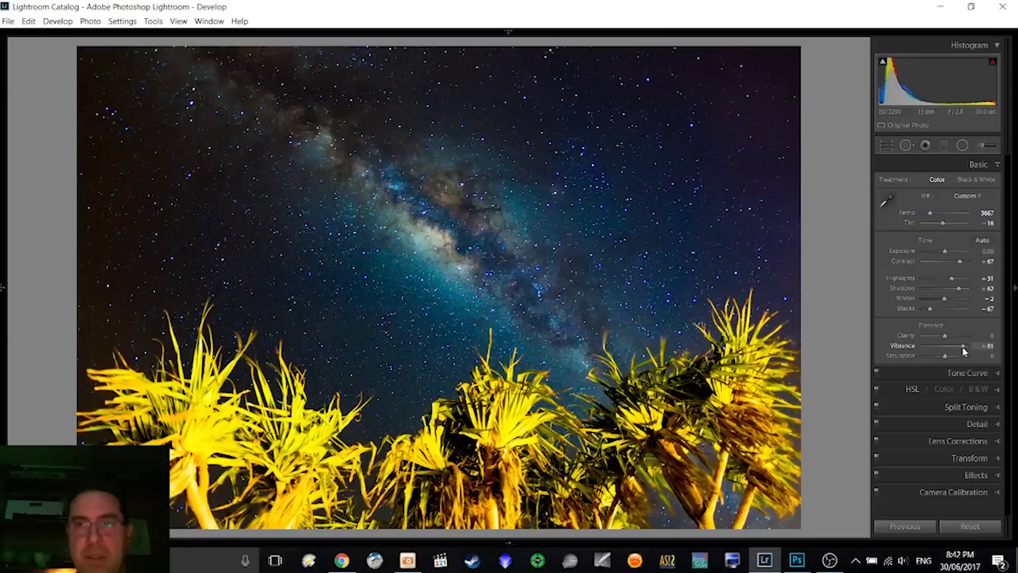
Step: Set the white balance Temp to 3867
click(983, 212)
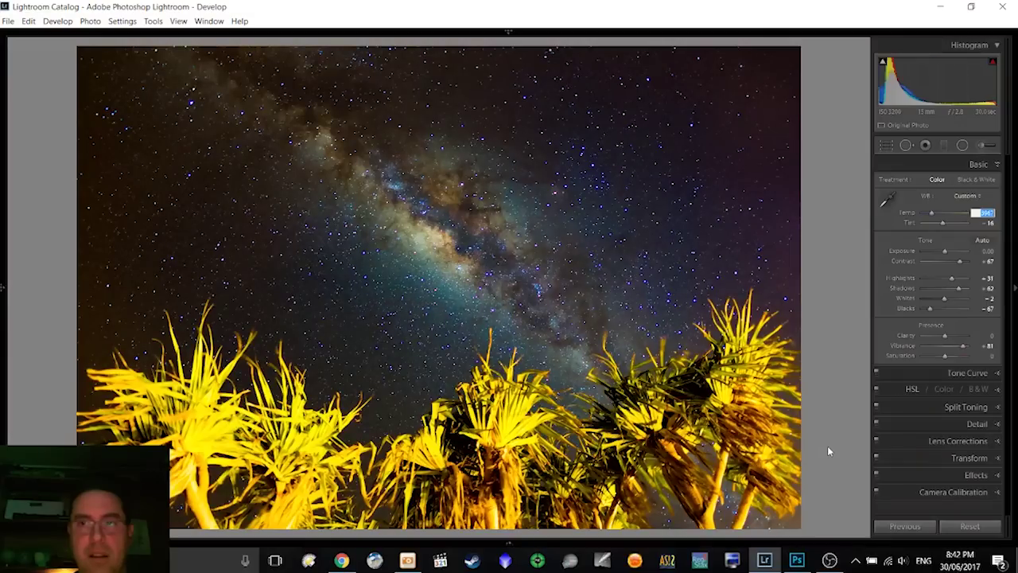
key(Down)
key(Return)
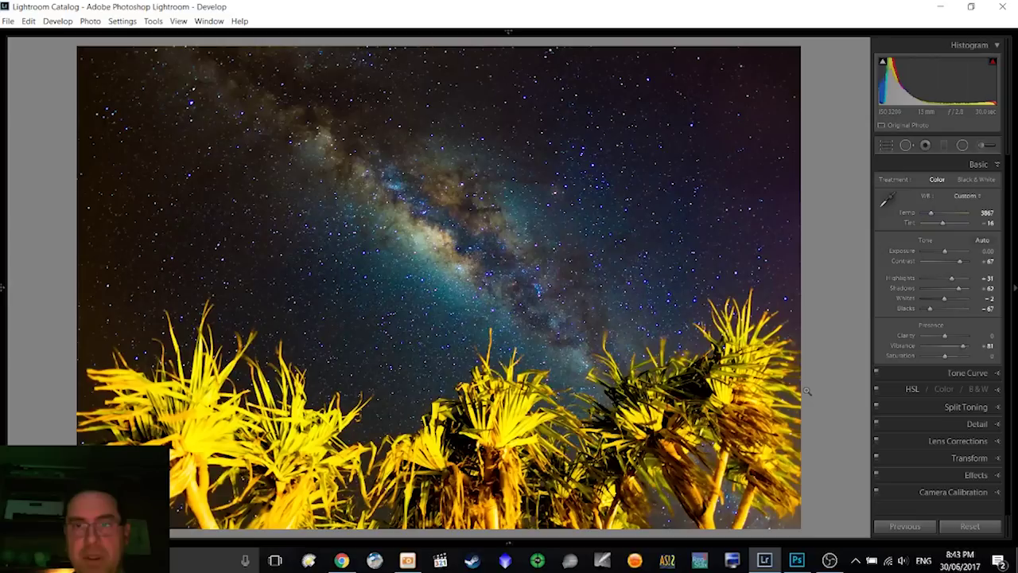
Step: Try a Post-Crop Vignette, reset it to 0, then open the Adjustment Brush with K
click(927, 477)
drag(945, 324, 942, 325)
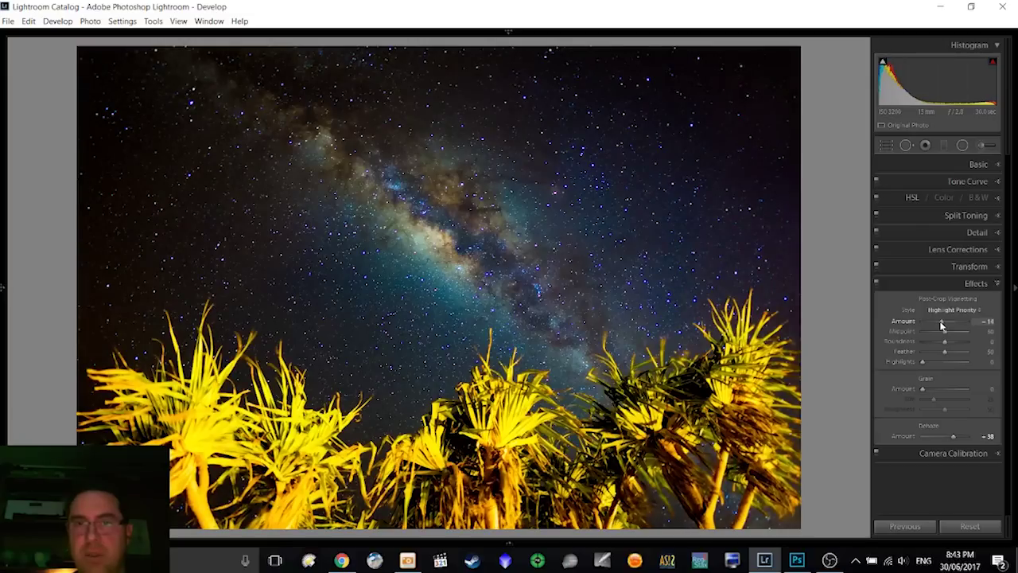
double_click(899, 323)
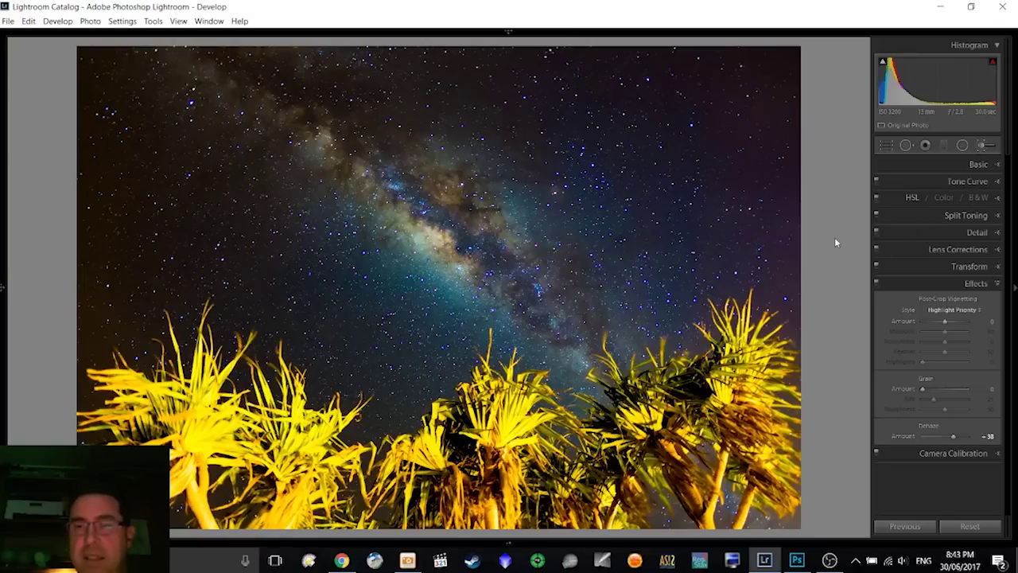
key(k)
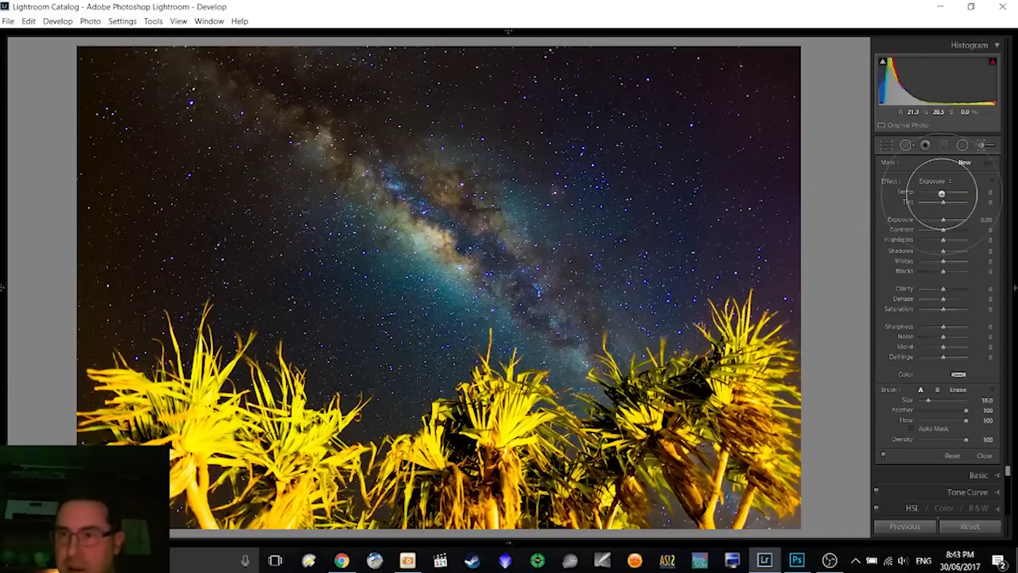
Step: Set the brush Temp to -33 and keep its Exposure at 0.00
drag(943, 194, 936, 197)
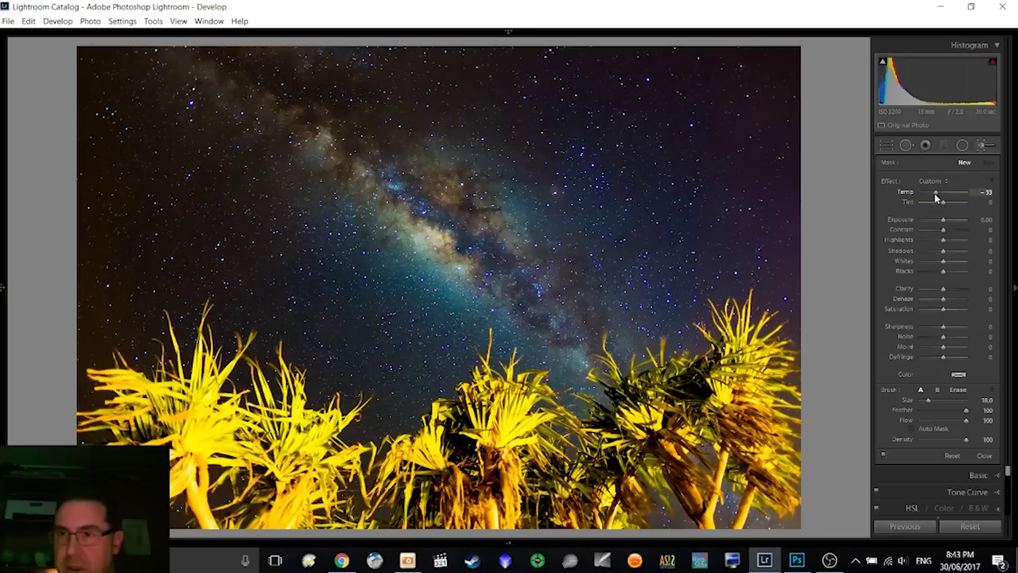
click(937, 223)
double_click(937, 223)
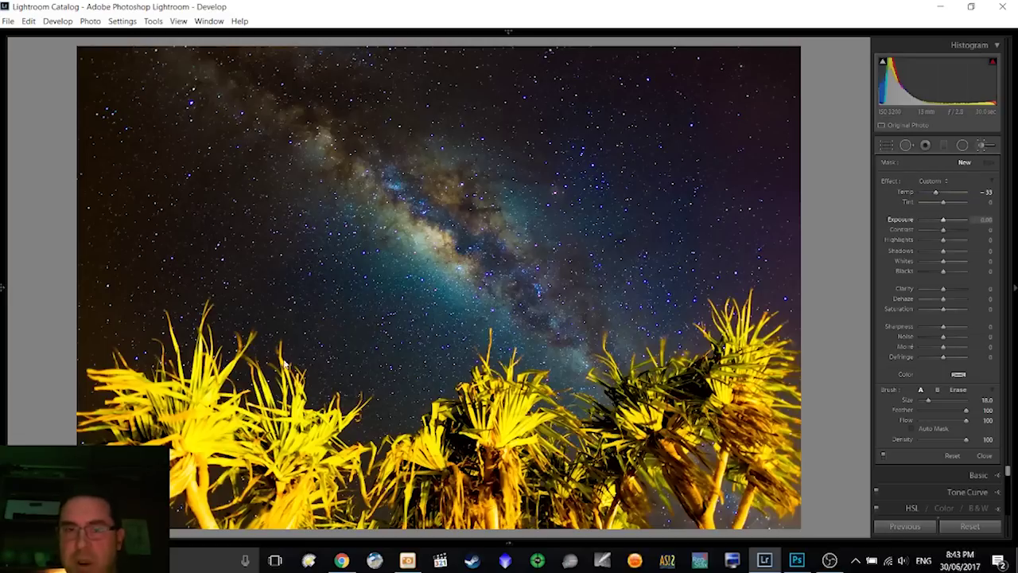
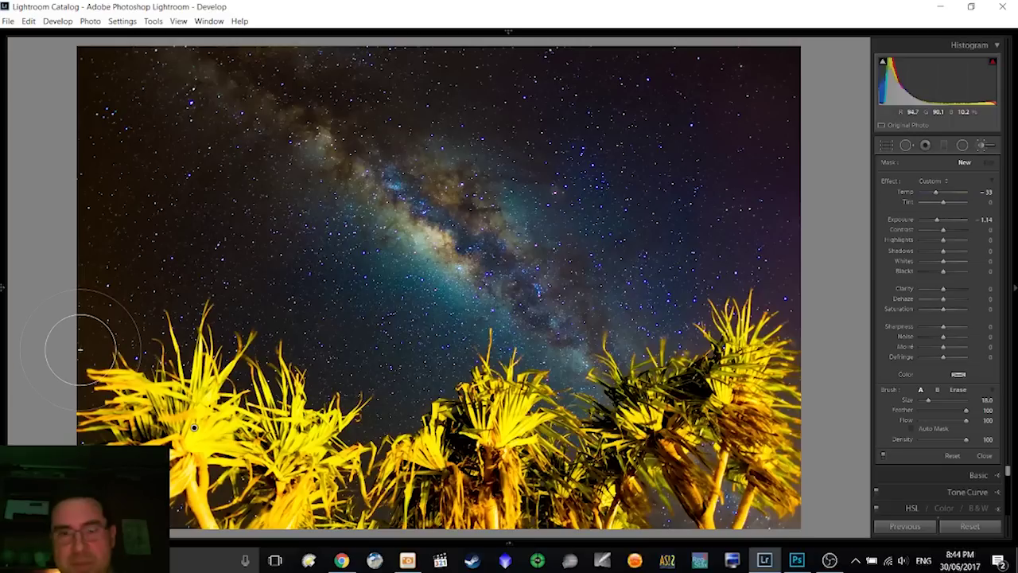
Step: Brush a mask over the palm trees and set Exposure 0, Highlights -10, Whites -40, Temp -19
drag(80, 349, 91, 353)
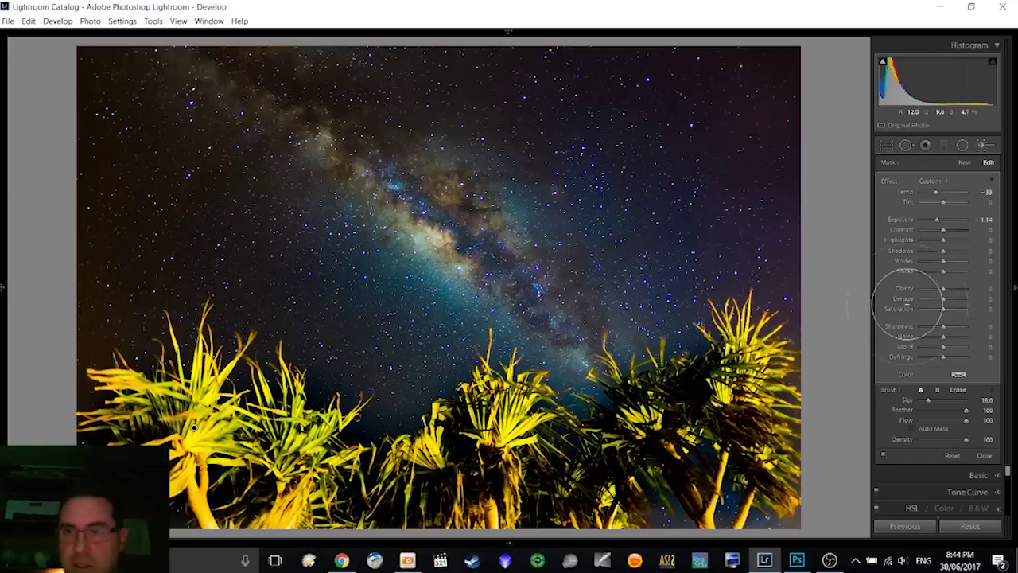
double_click(909, 220)
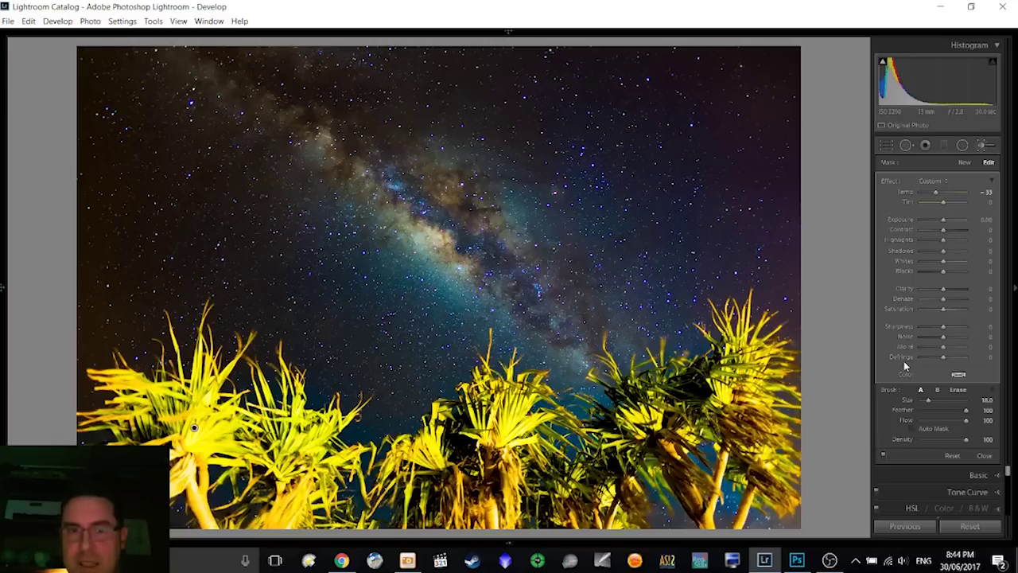
drag(943, 240, 941, 246)
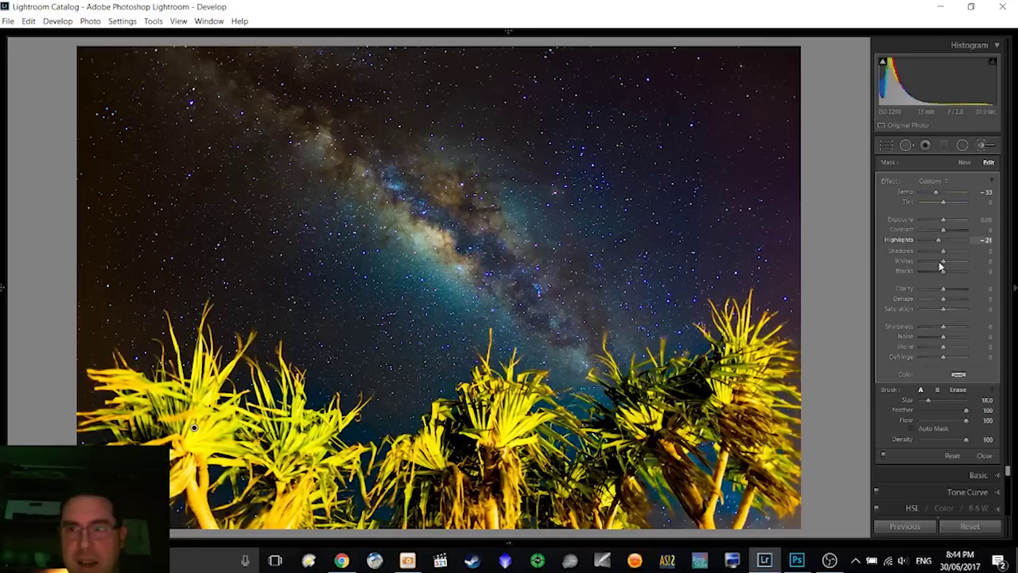
drag(938, 261, 931, 262)
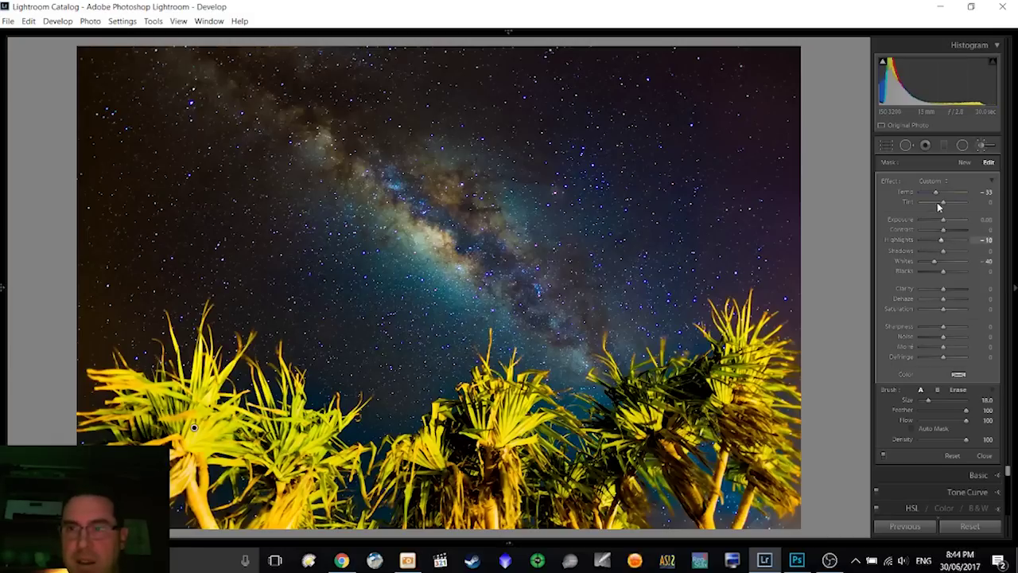
drag(937, 198, 935, 197)
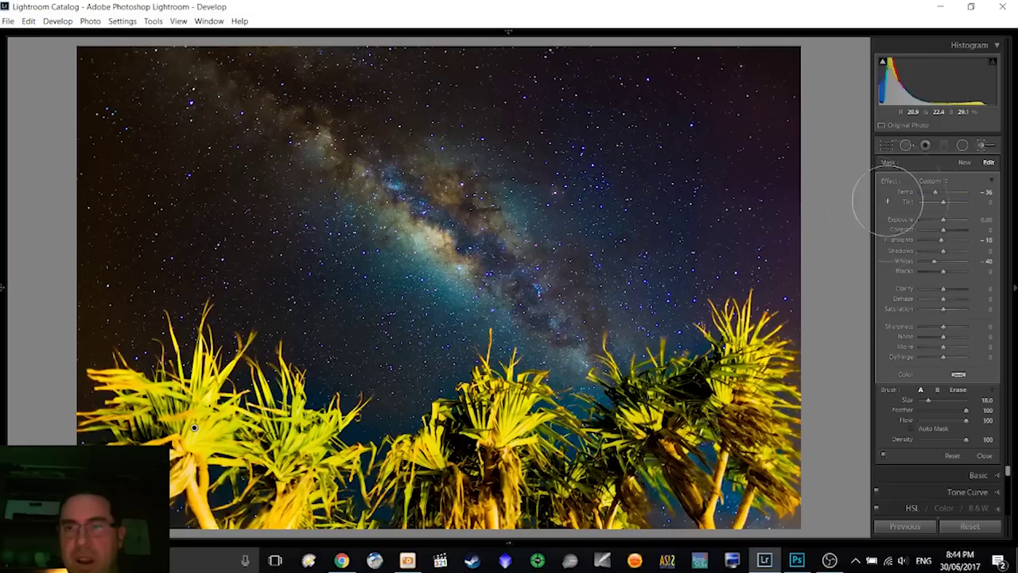
drag(937, 193, 943, 196)
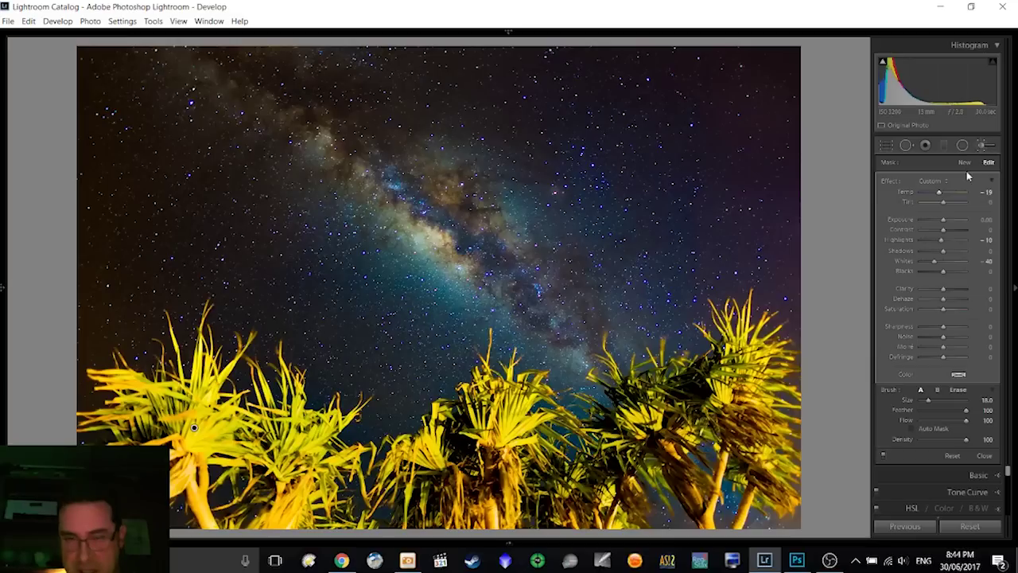
Step: Close the brush and, in HSL/Color, lower Yellow saturation and luminance and cut Orange saturation
key(k)
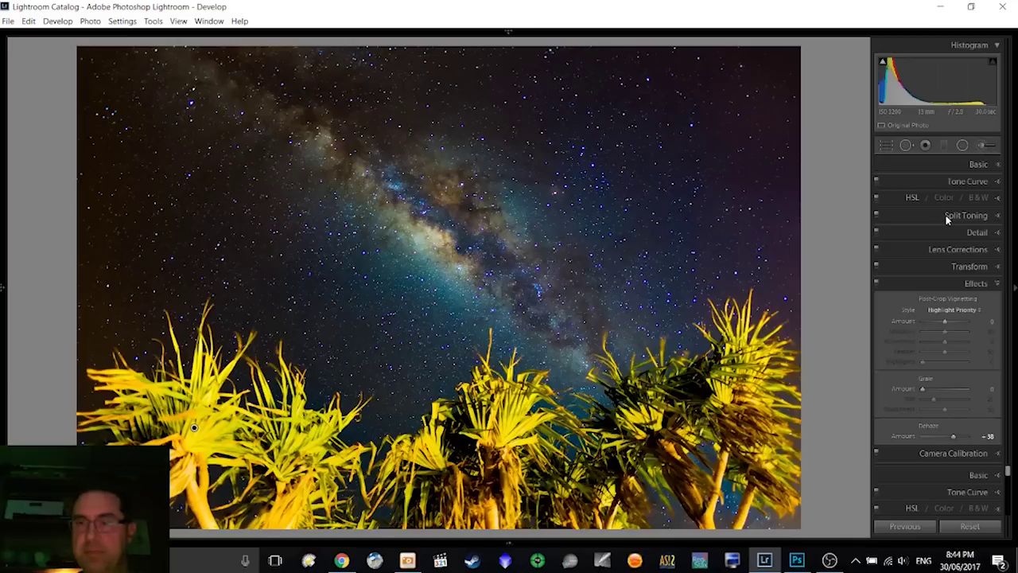
click(943, 197)
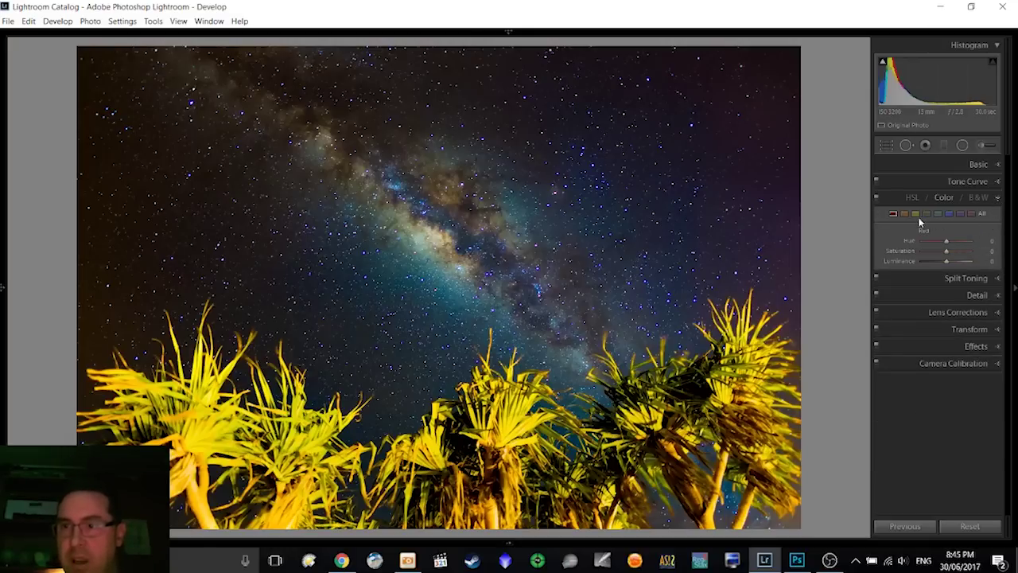
click(915, 214)
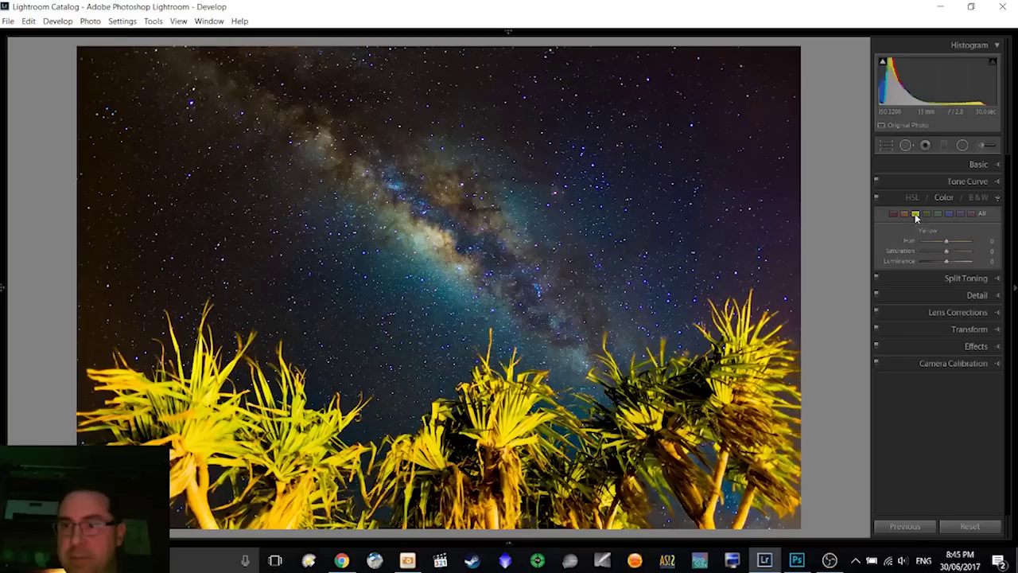
drag(946, 252, 938, 265)
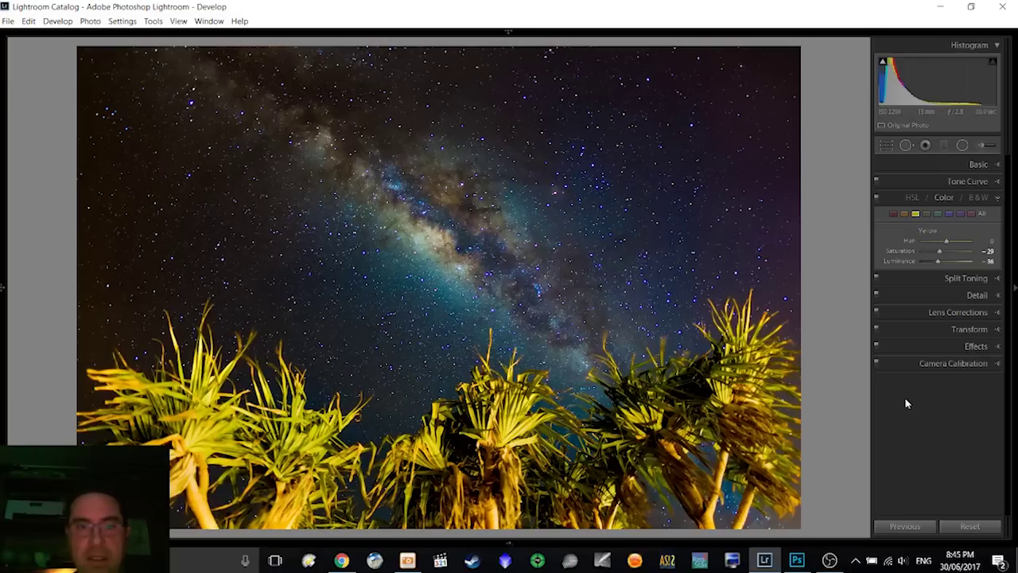
click(905, 214)
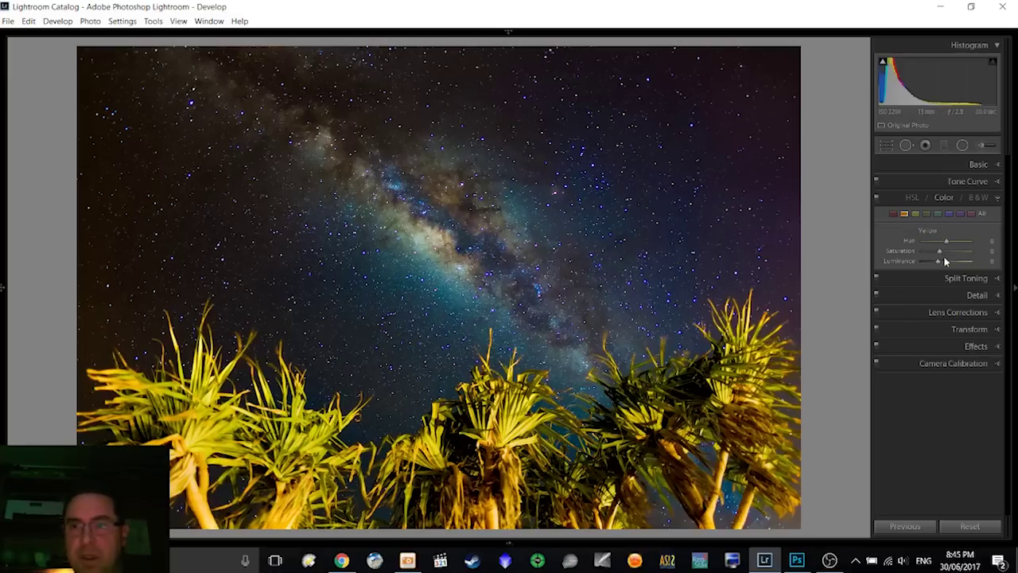
drag(945, 253, 928, 255)
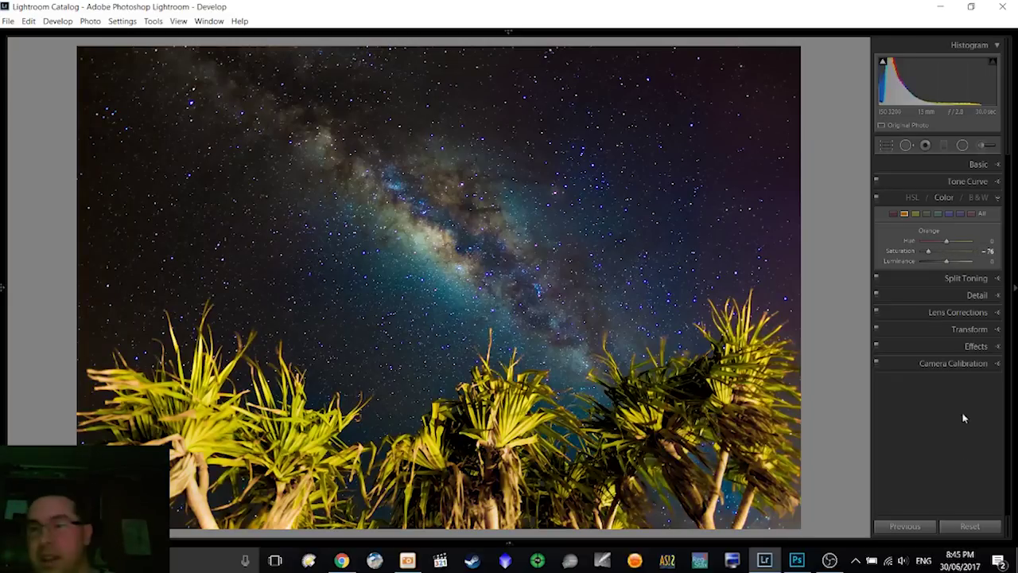
Step: Raise Green saturation to +49, then reset the photo to its unedited look
click(927, 214)
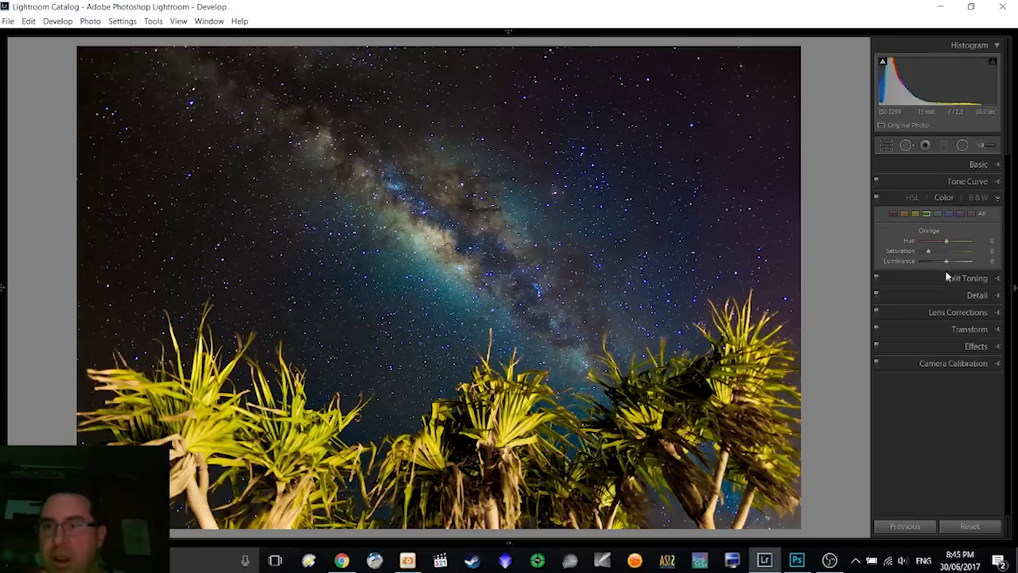
drag(941, 252, 959, 253)
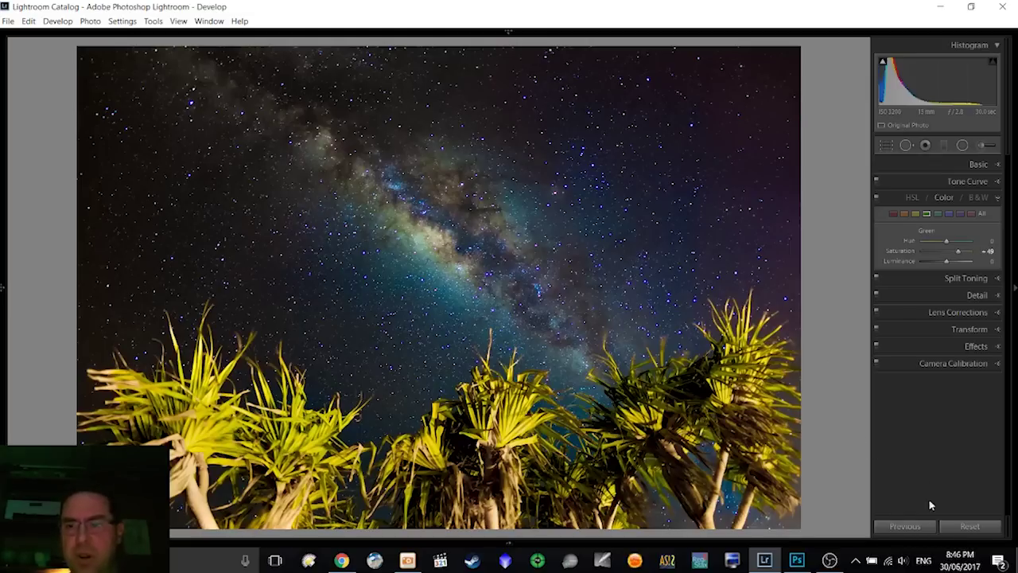
click(971, 527)
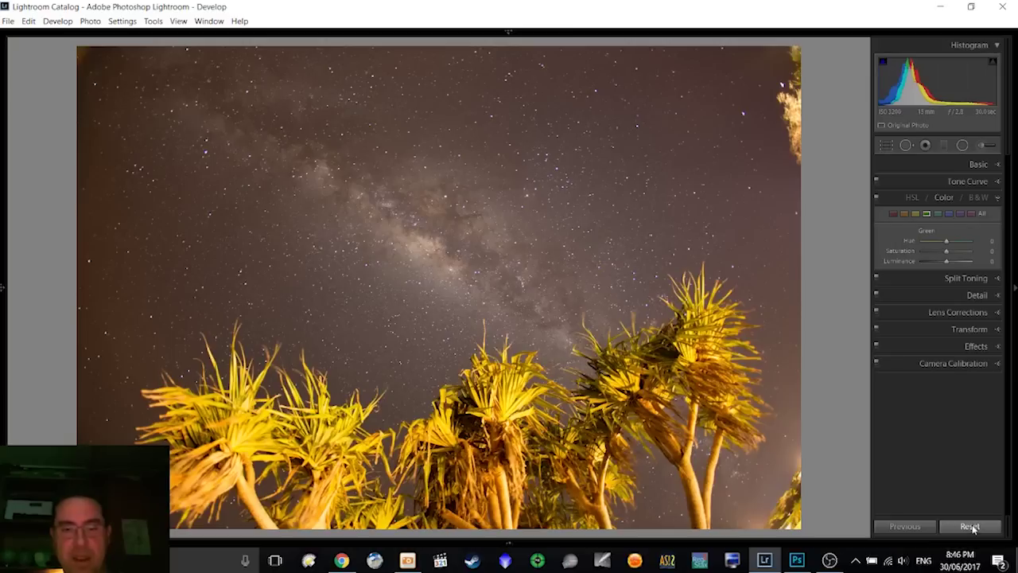
Step: Undo Reset Settings to restore the blue-toned edit, briefly toggling the Radial Filter
key(ctrl+z)
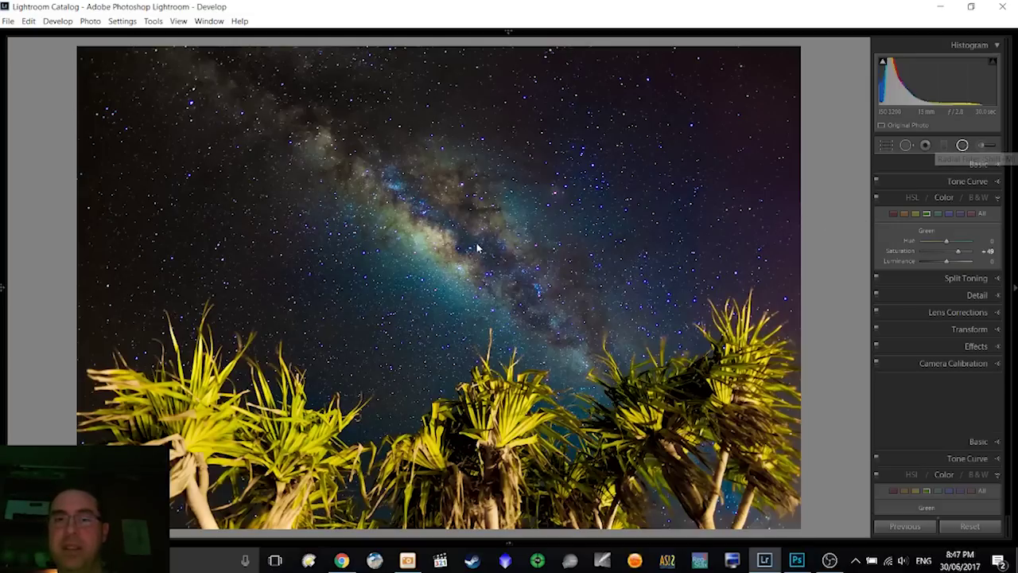
key(shift+m)
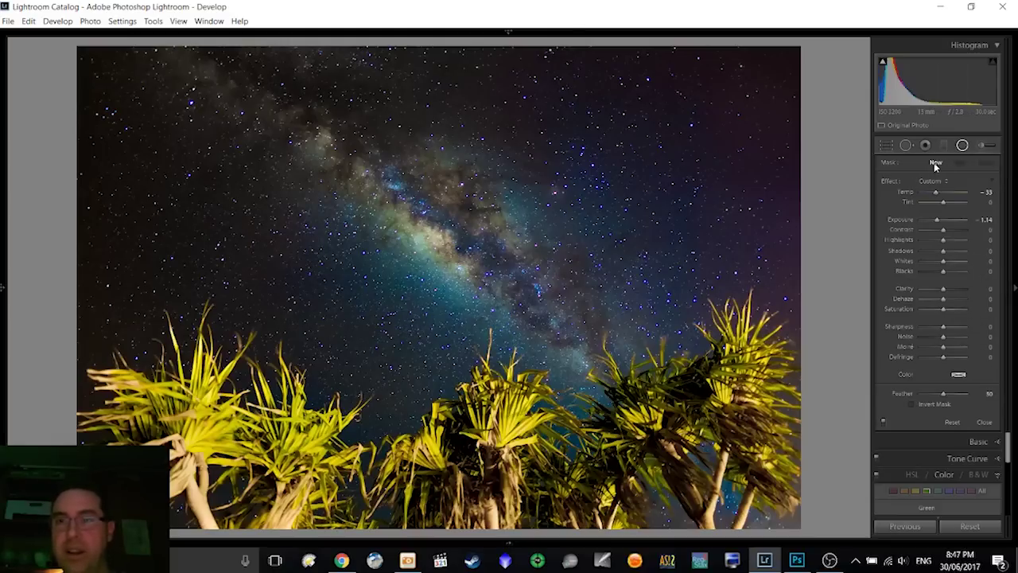
key(shift+m)
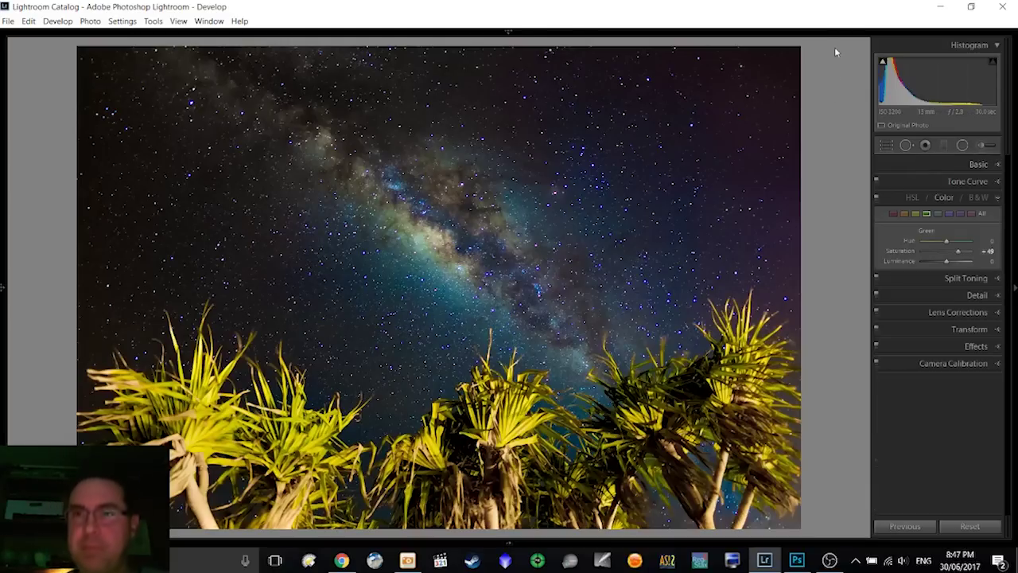
Step: In the Library module, select the fourth thumbnail, the raw LMC frame, and view it in Loupe
mouse_move(841, 36)
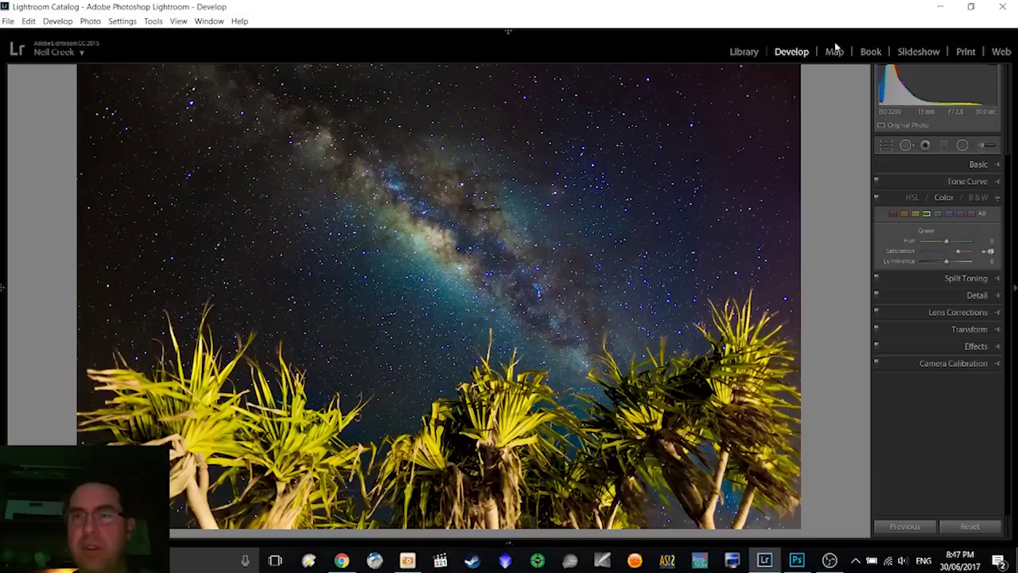
click(745, 52)
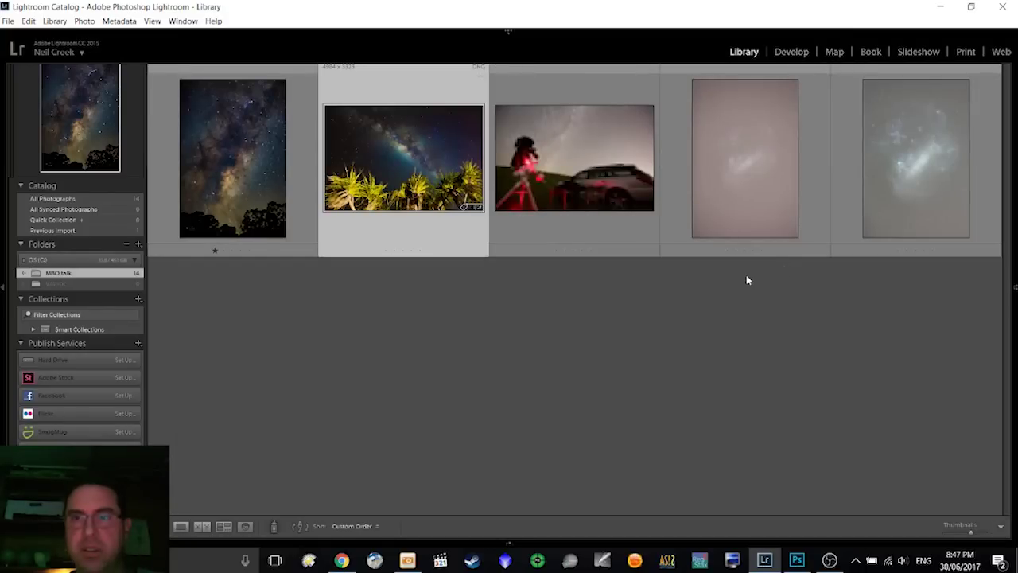
click(812, 160)
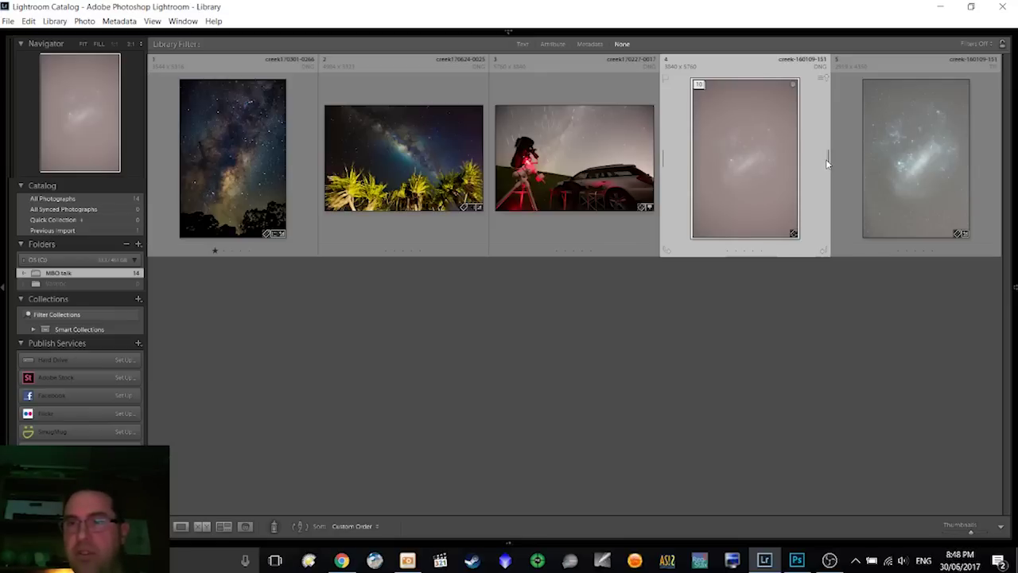
scroll(852, 397, down, 1)
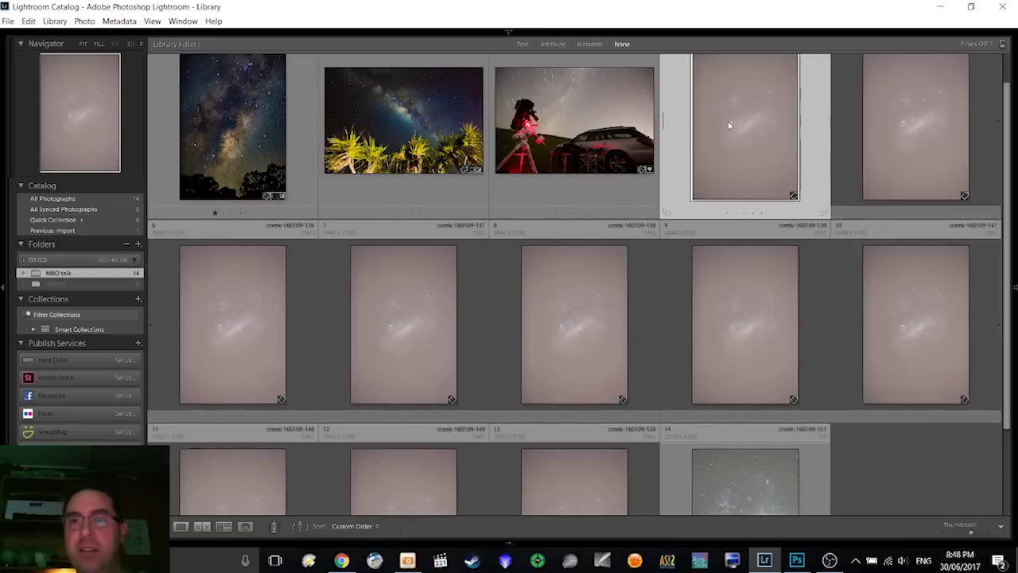
key(e)
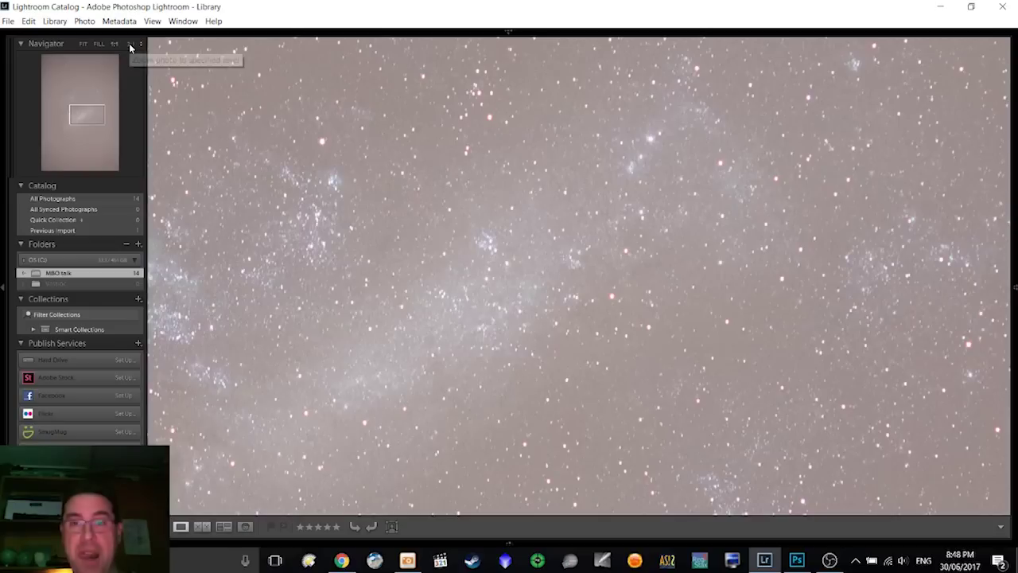
Step: Zoom into the raw frame's noisy stars from the Navigator, then fit the whole photo back
click(131, 47)
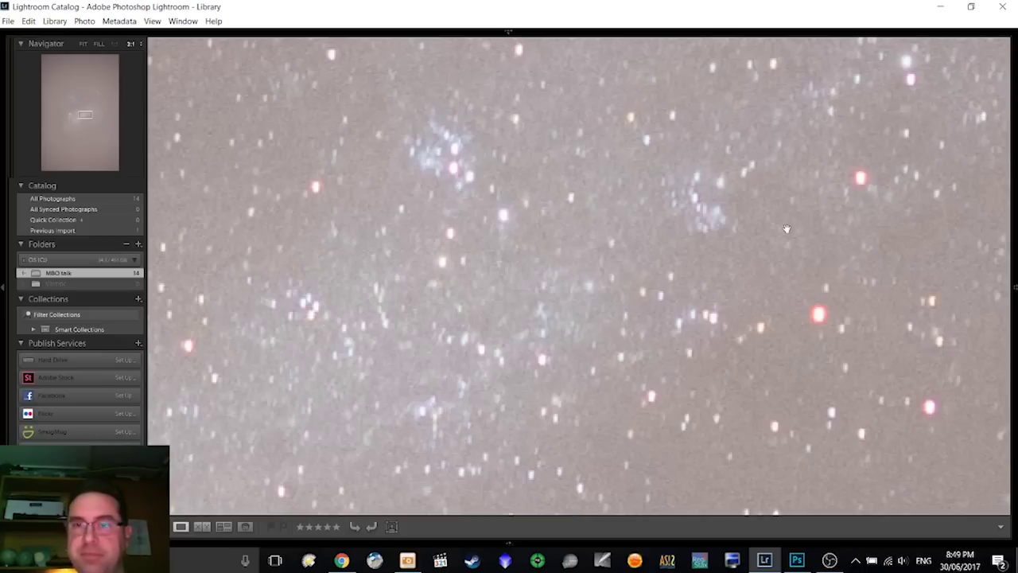
click(779, 276)
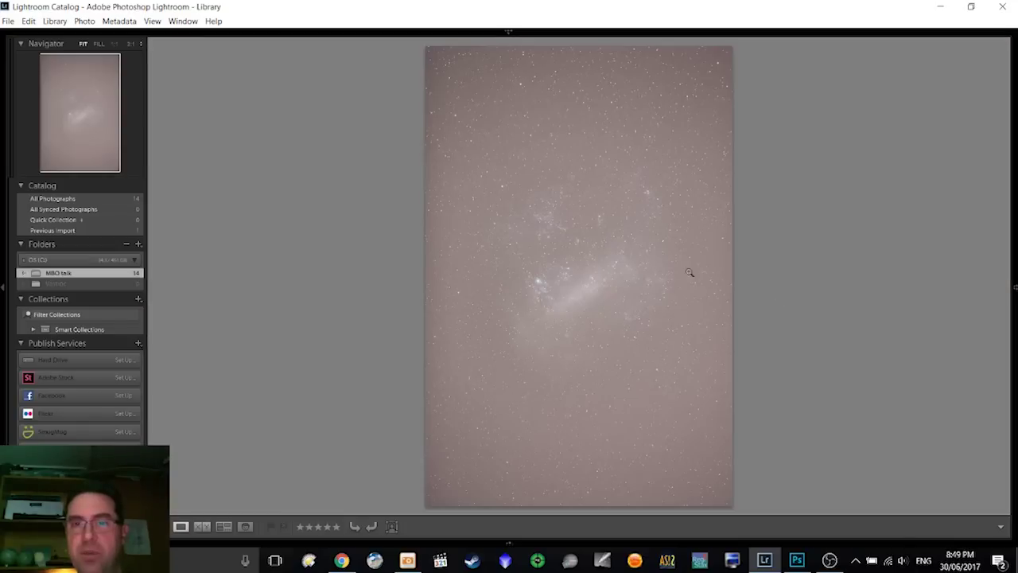
Step: In Grid view, select the ten raw frames, thumbnails 4 through 13
key(g)
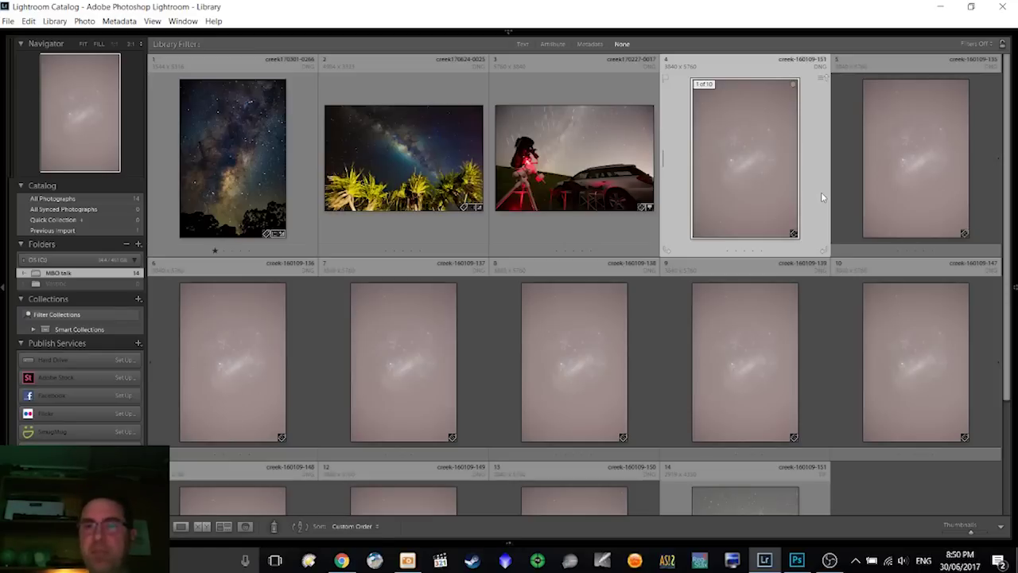
scroll(730, 238, down, 3)
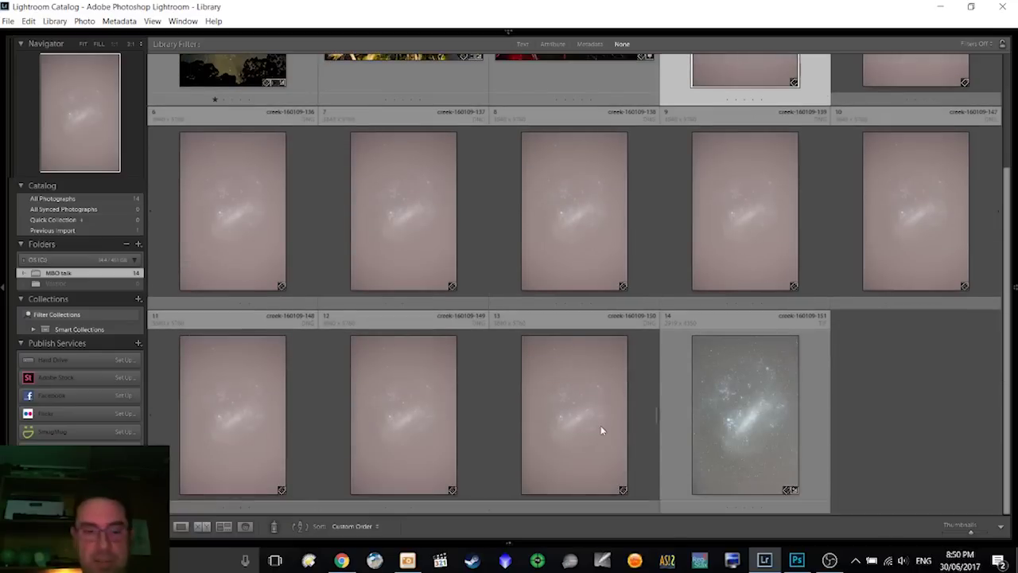
shift+click(600, 427)
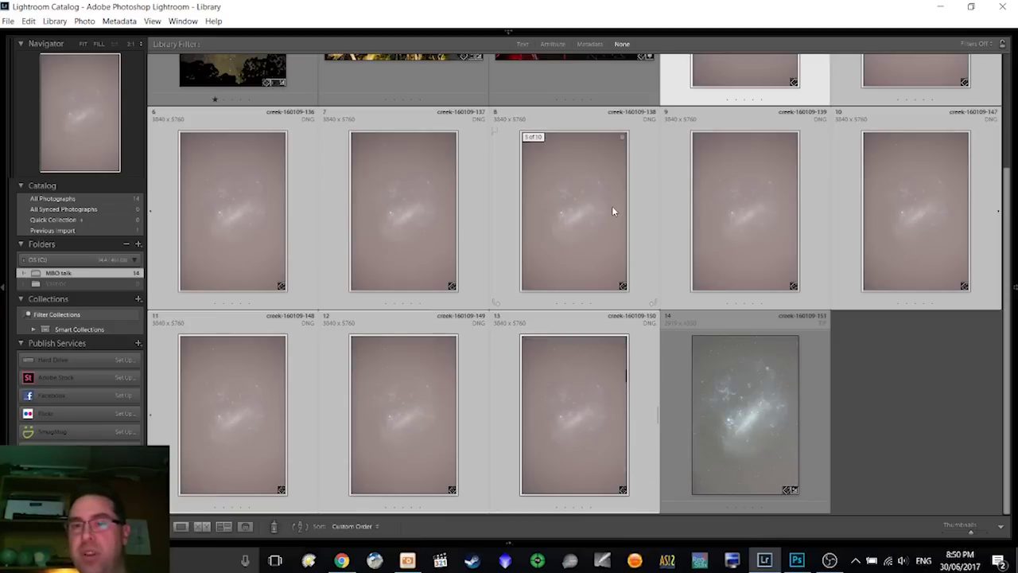
right_click(558, 213)
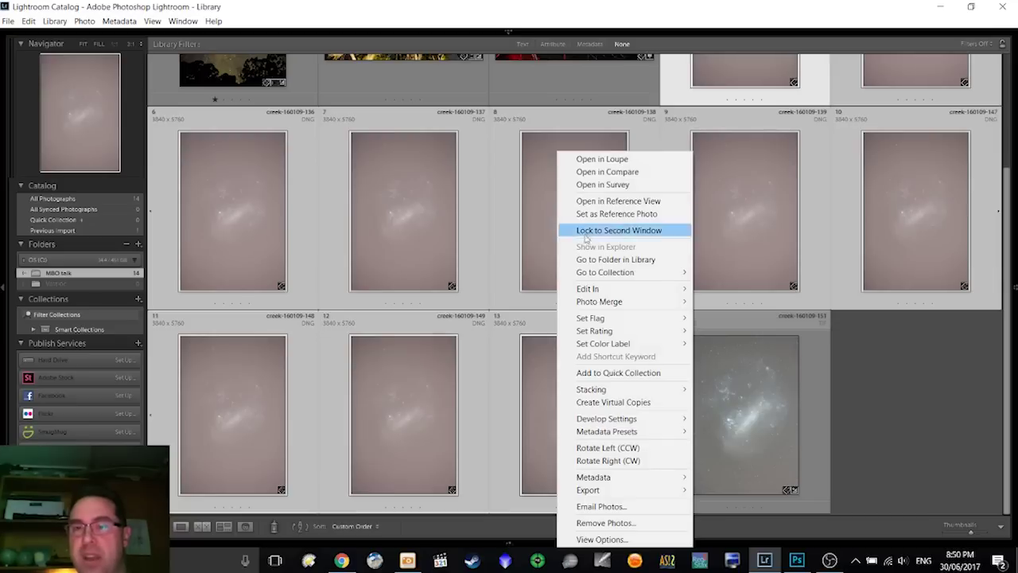
mouse_move(602, 272)
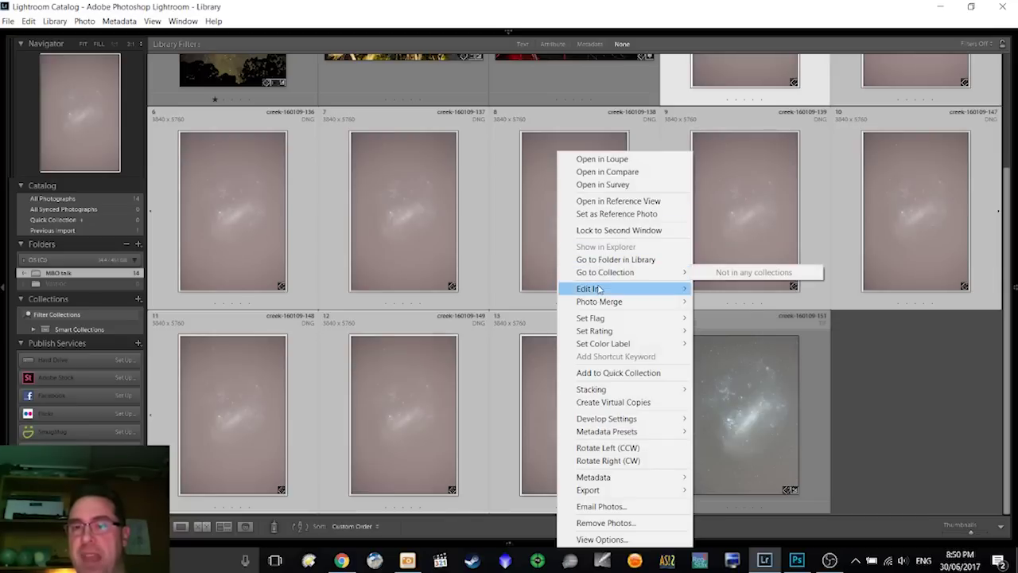
mouse_move(598, 290)
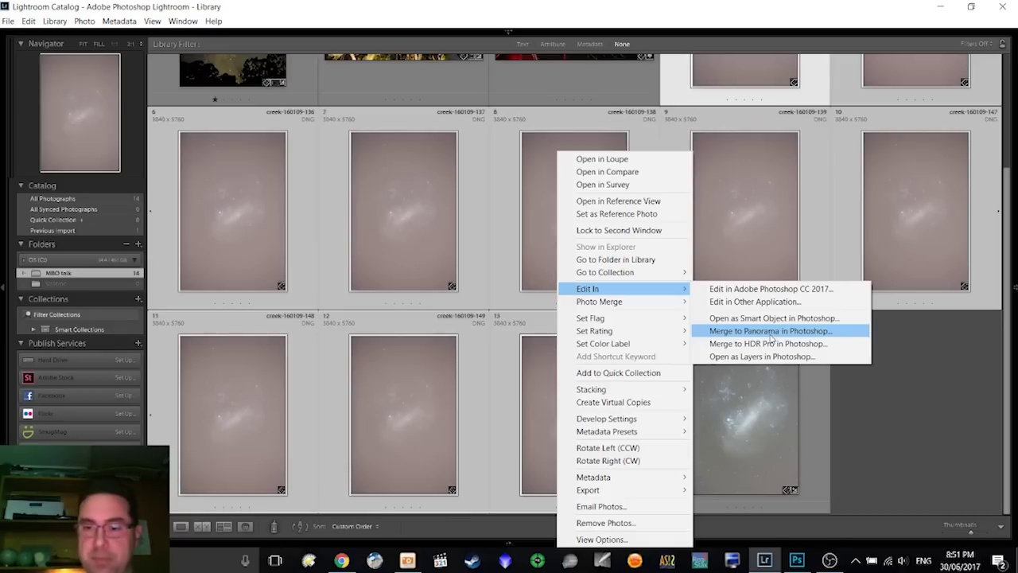
click(799, 561)
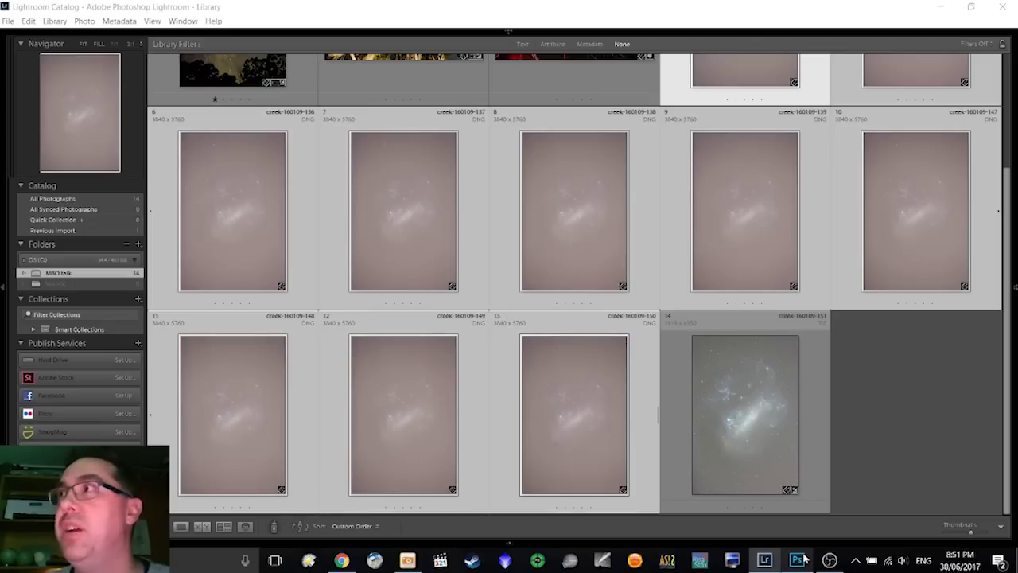
Step: In Photoshop's before-after.psd, select both Layer 1 and Background and show the Layers panel menu
click(798, 561)
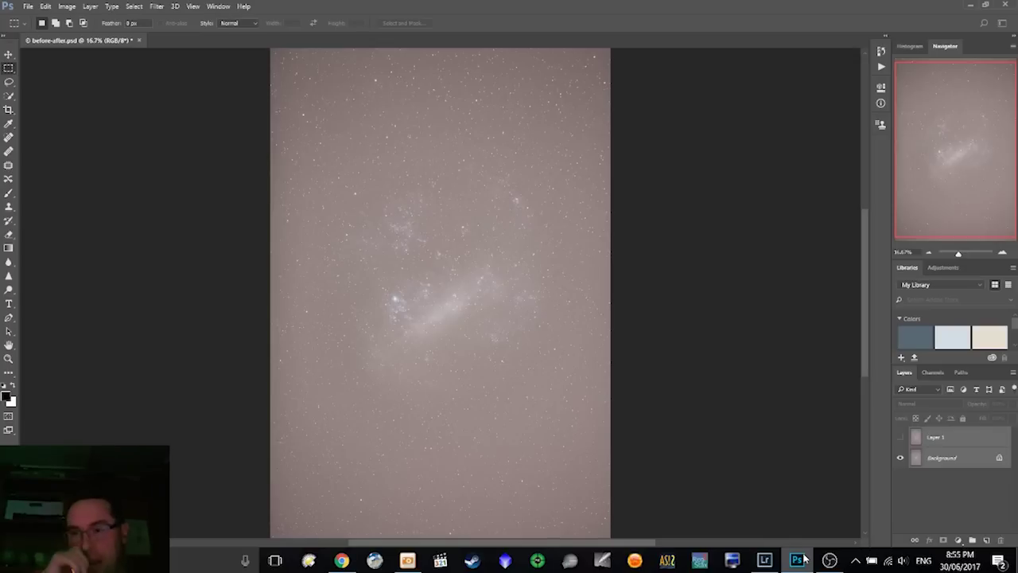
click(964, 440)
shift+click(962, 460)
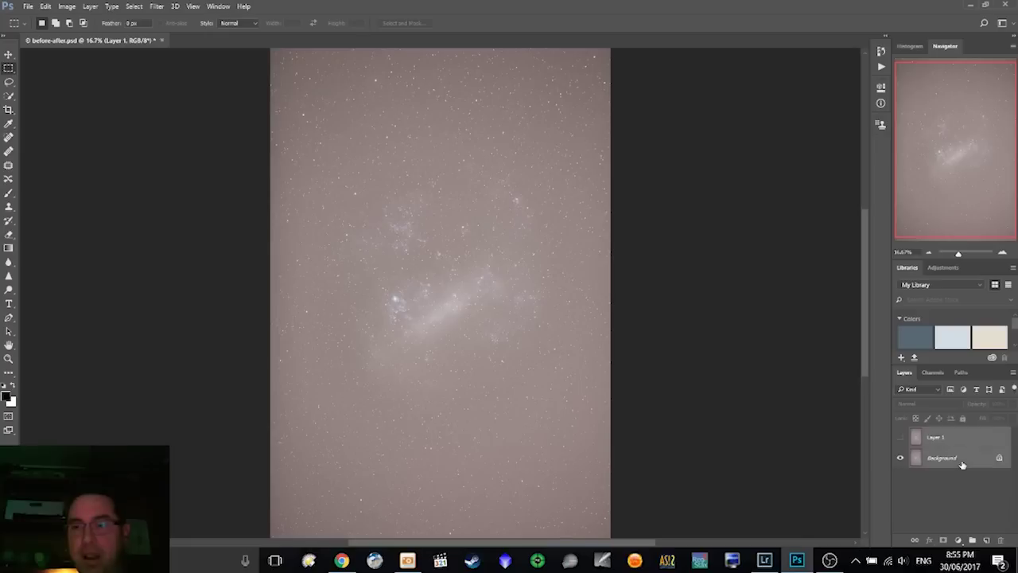
click(1013, 373)
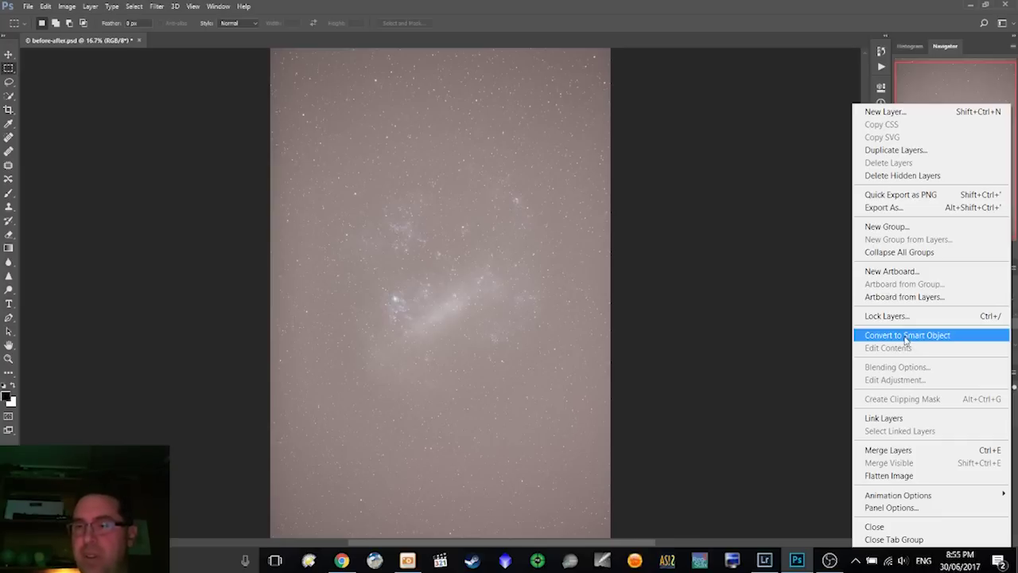
Step: Dismiss the Layers menu without changes and bring the ACDSee browser forward
click(764, 336)
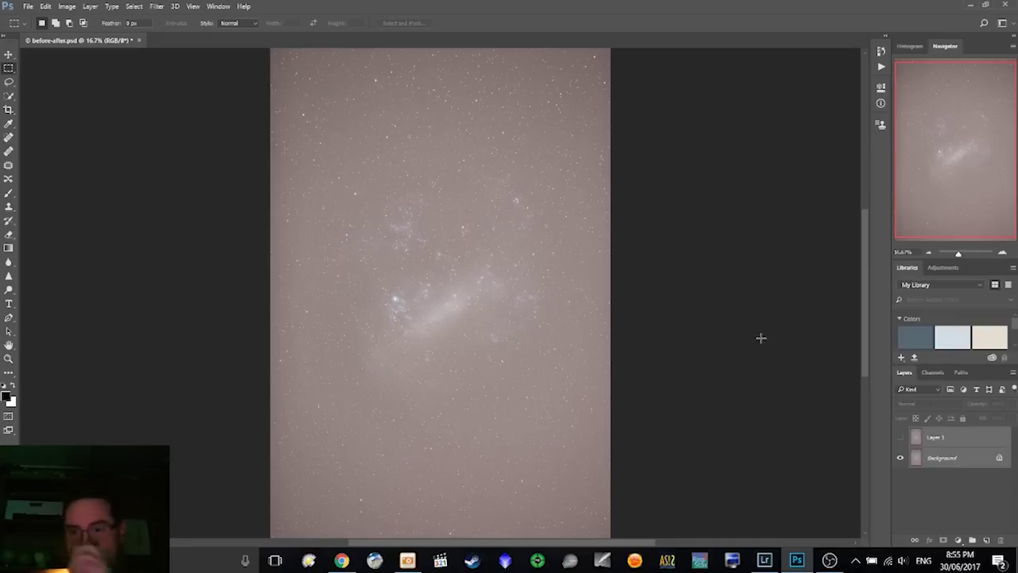
click(406, 562)
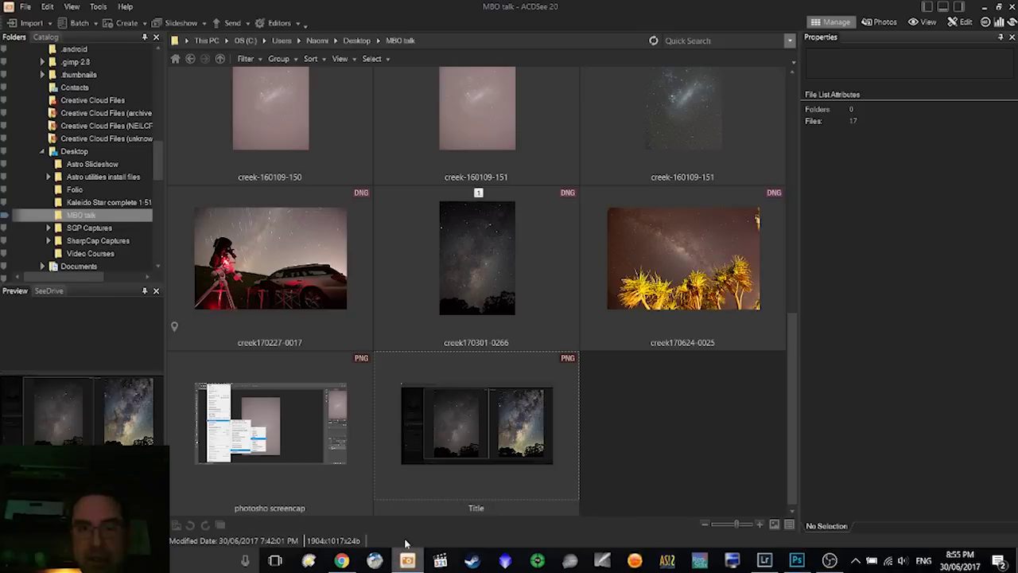
Step: View the 'photoshop screencap' showing the Median stack mode, then return to Photoshop
click(338, 430)
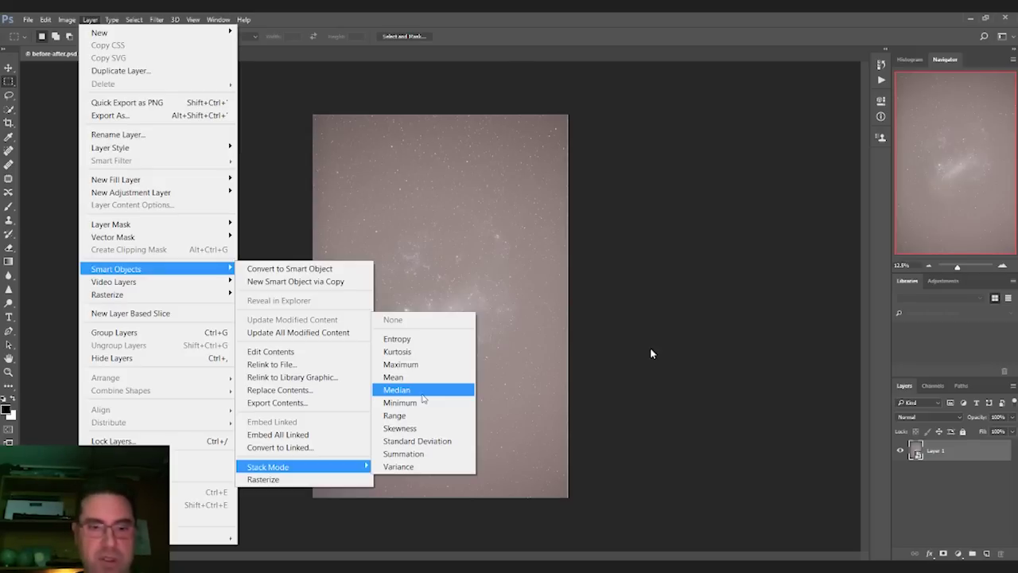
key(Escape)
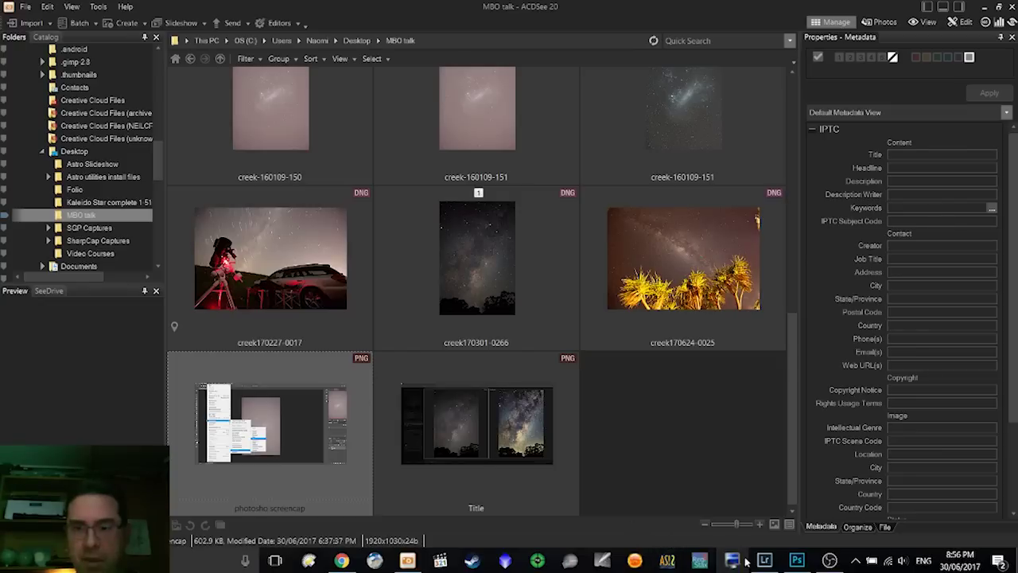
click(797, 560)
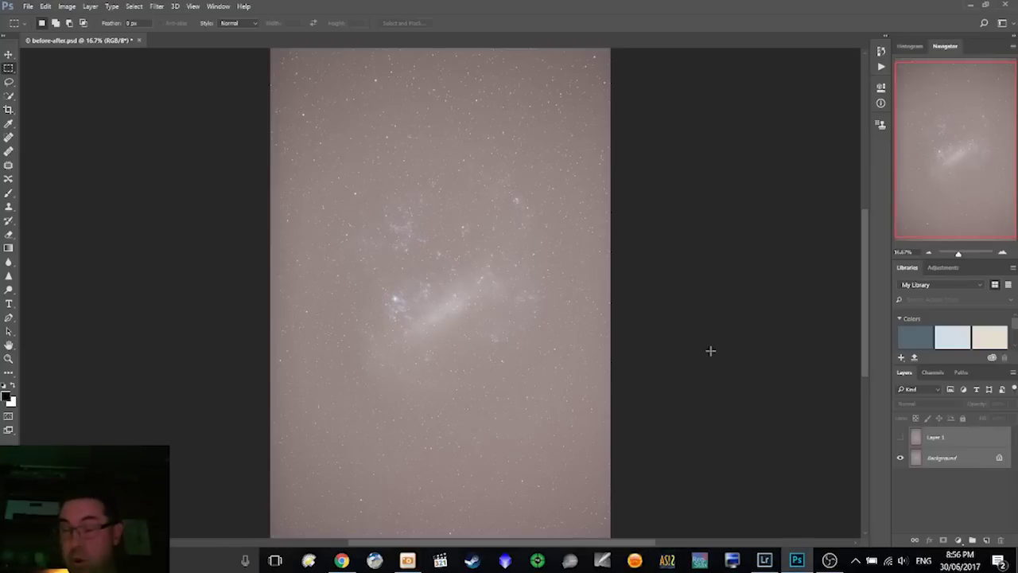
Step: Zoom the star field to 400% and toggle Layer 1 on and off to compare with Background
click(1002, 254)
click(1002, 254)
click(1003, 255)
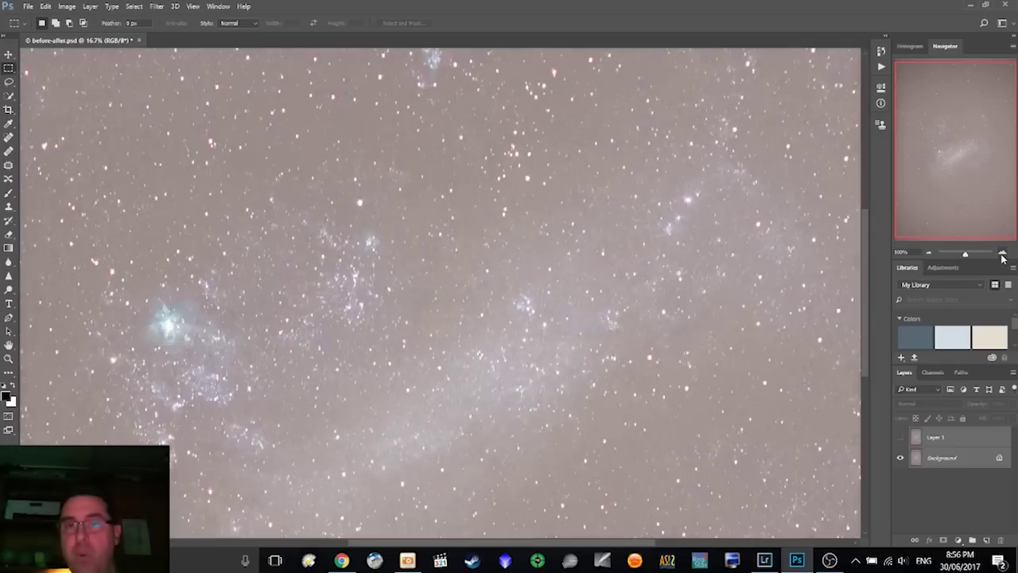
click(1002, 254)
click(1002, 254)
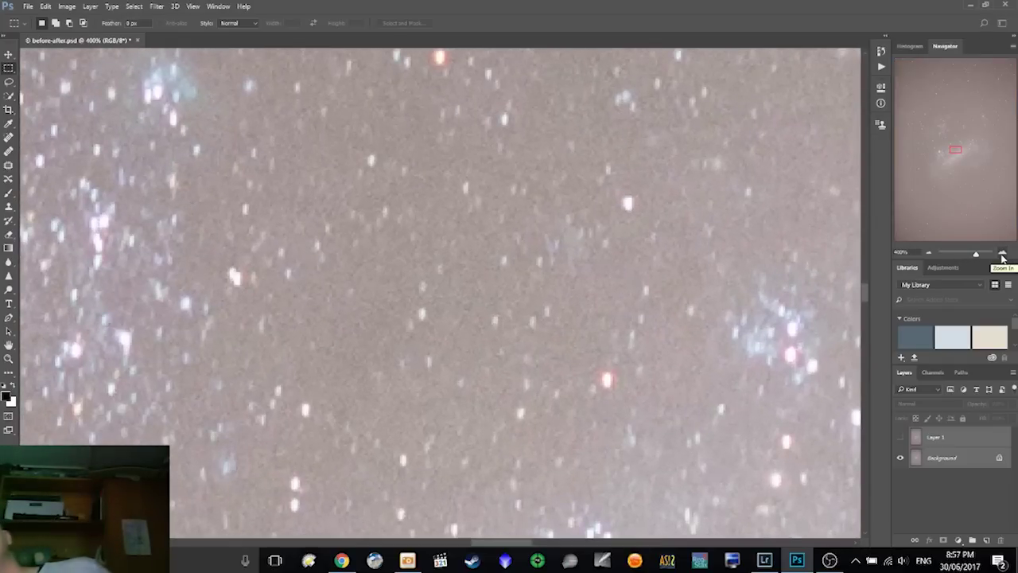
click(901, 439)
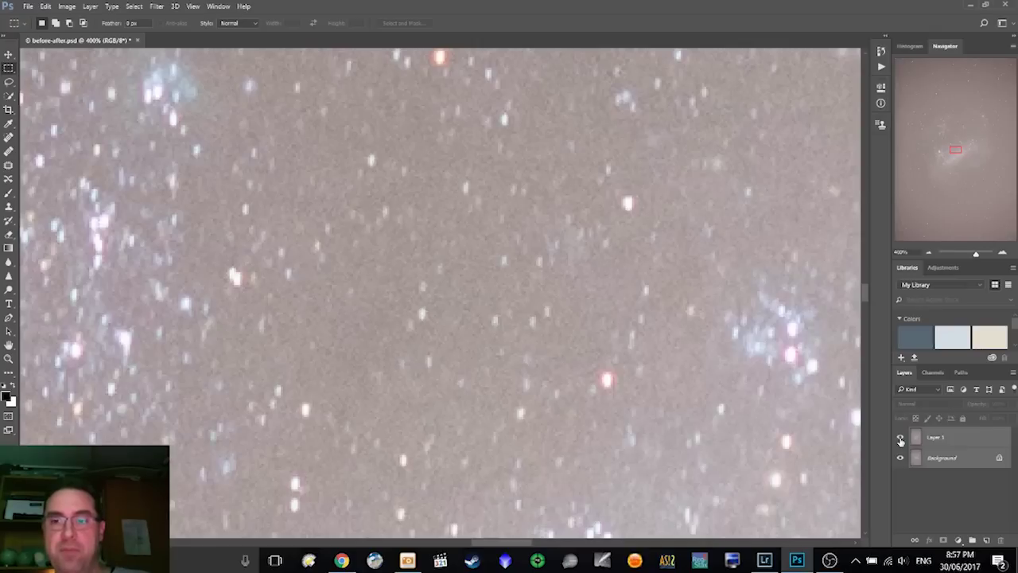
click(901, 438)
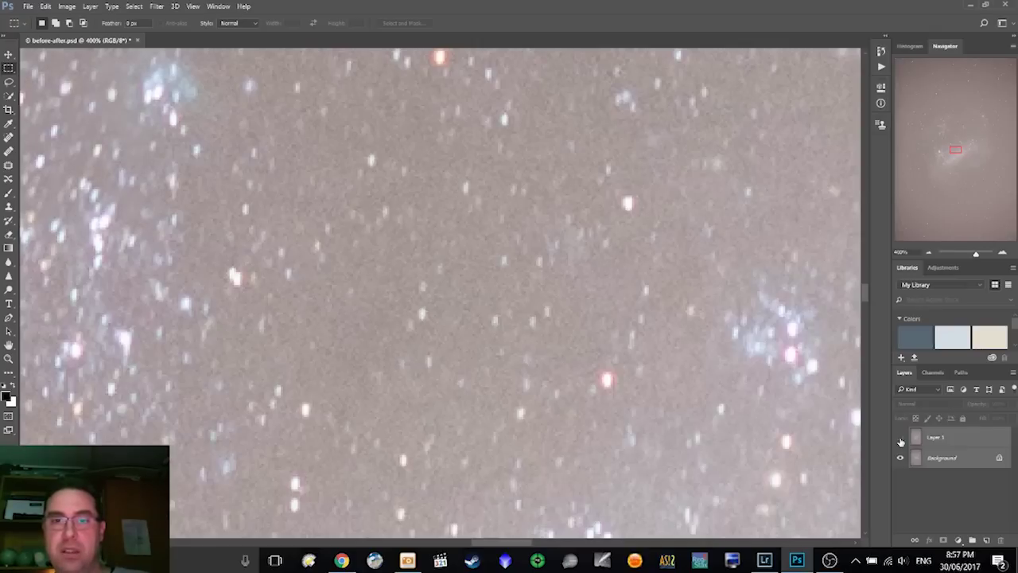
click(901, 440)
click(901, 439)
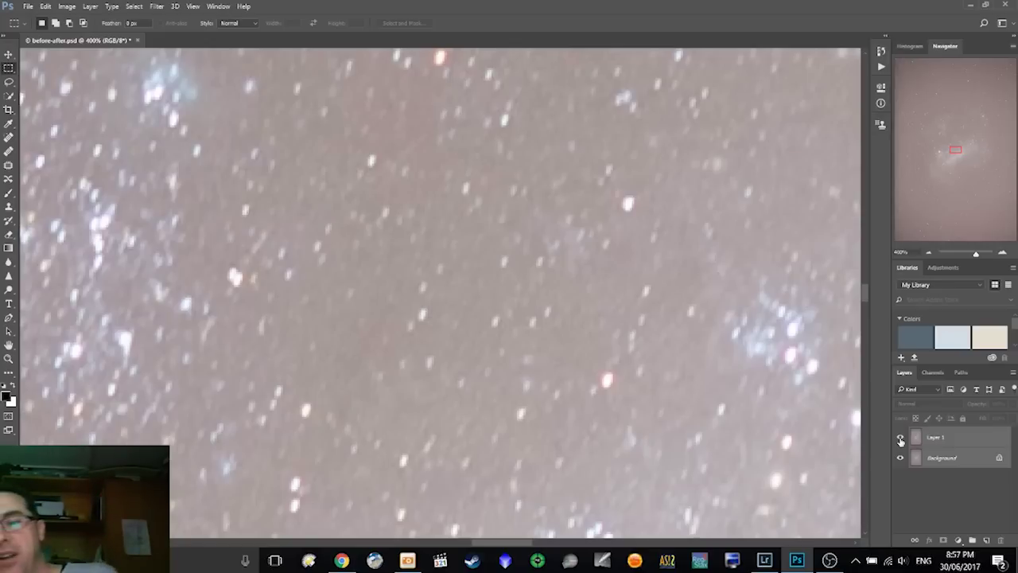
click(901, 440)
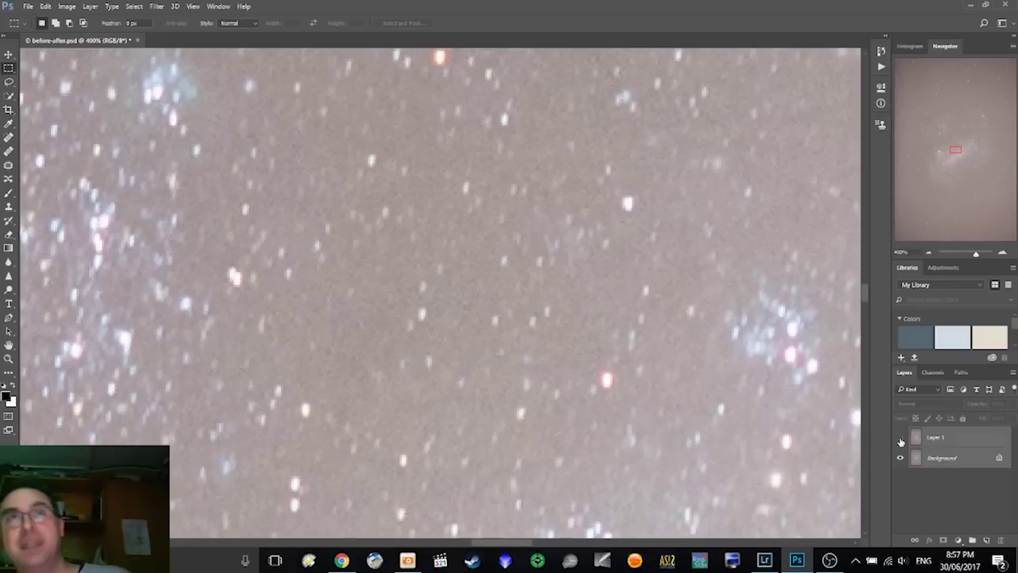
click(902, 440)
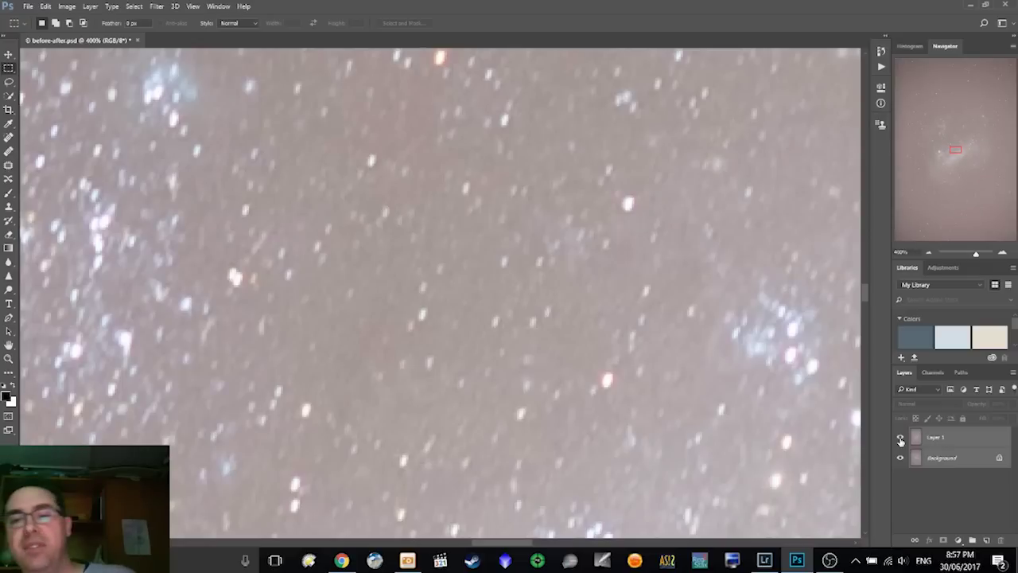
Step: At 500% zoom, compare Layer 1 against the noisier Background again, leaving Layer 1 visible
click(1003, 253)
click(1002, 253)
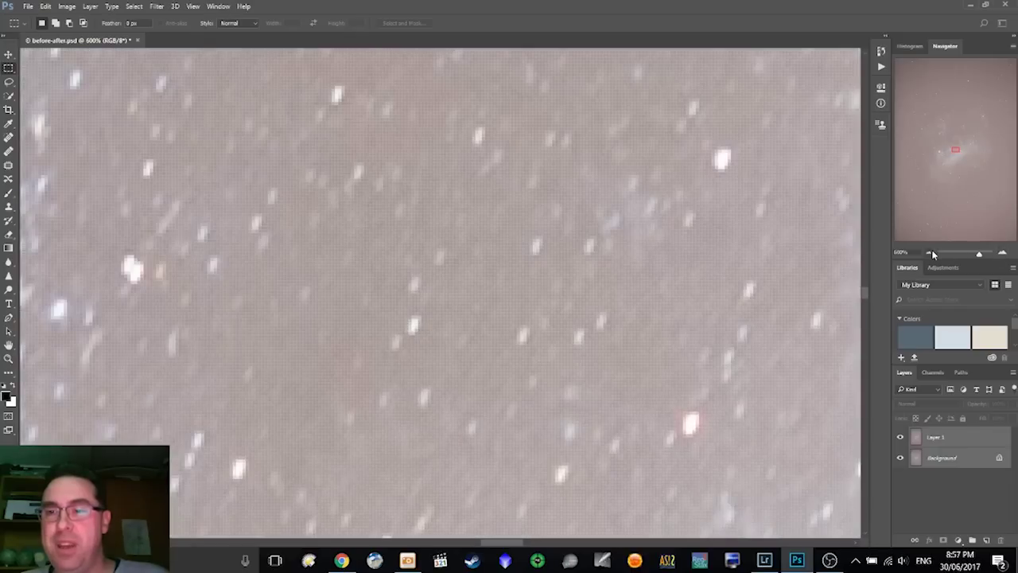
key(ctrl+minus)
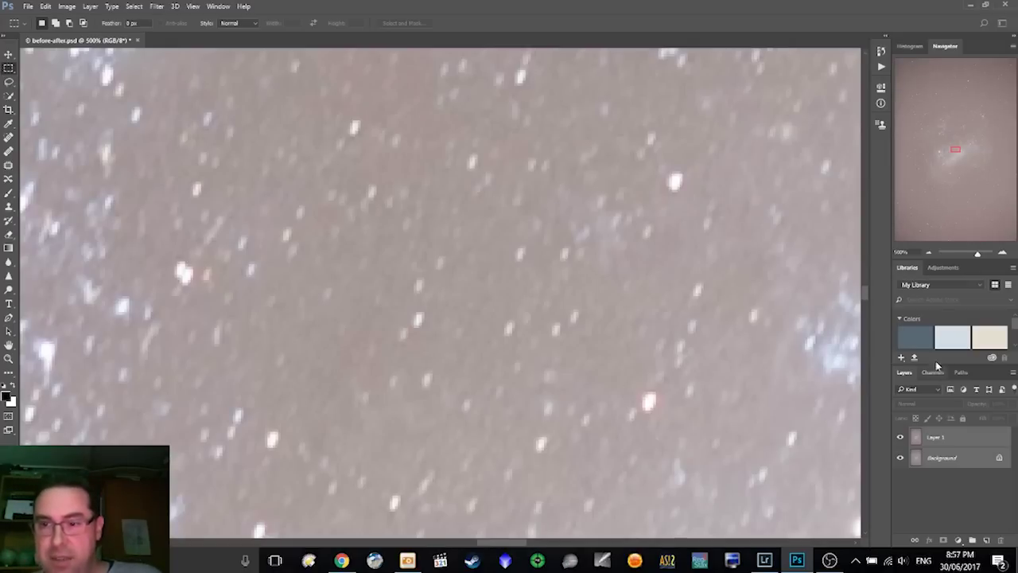
click(901, 438)
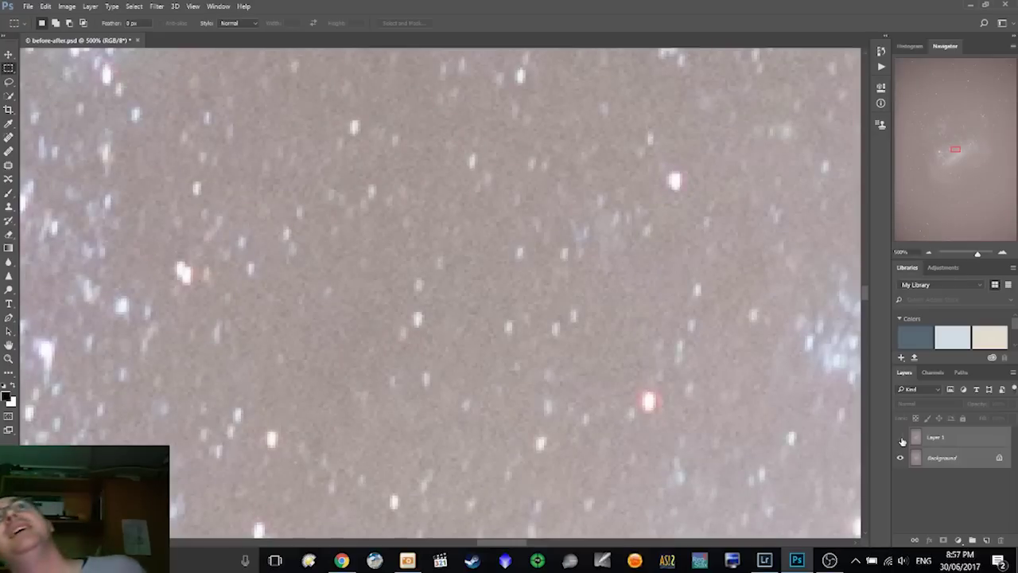
click(902, 438)
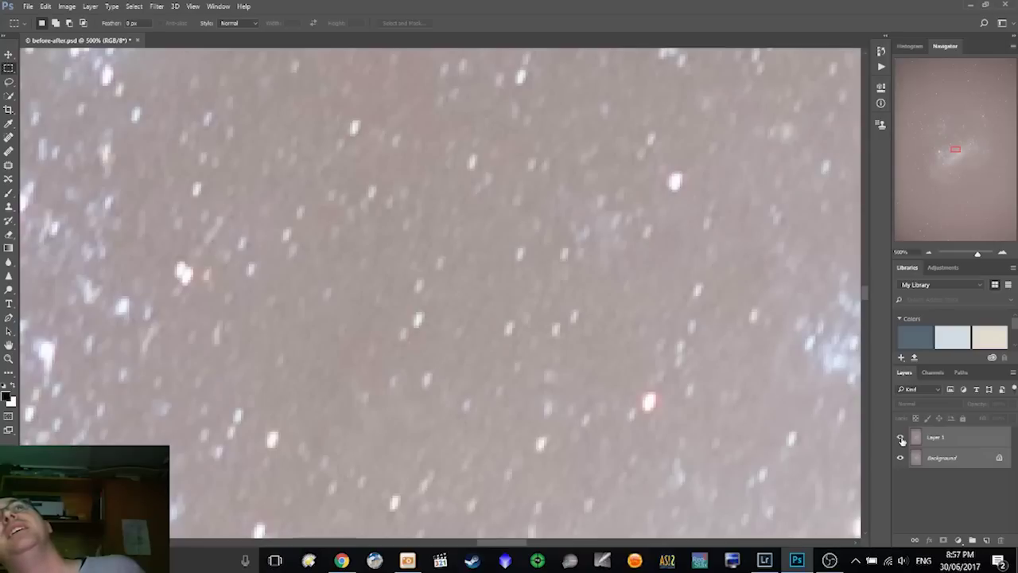
click(901, 438)
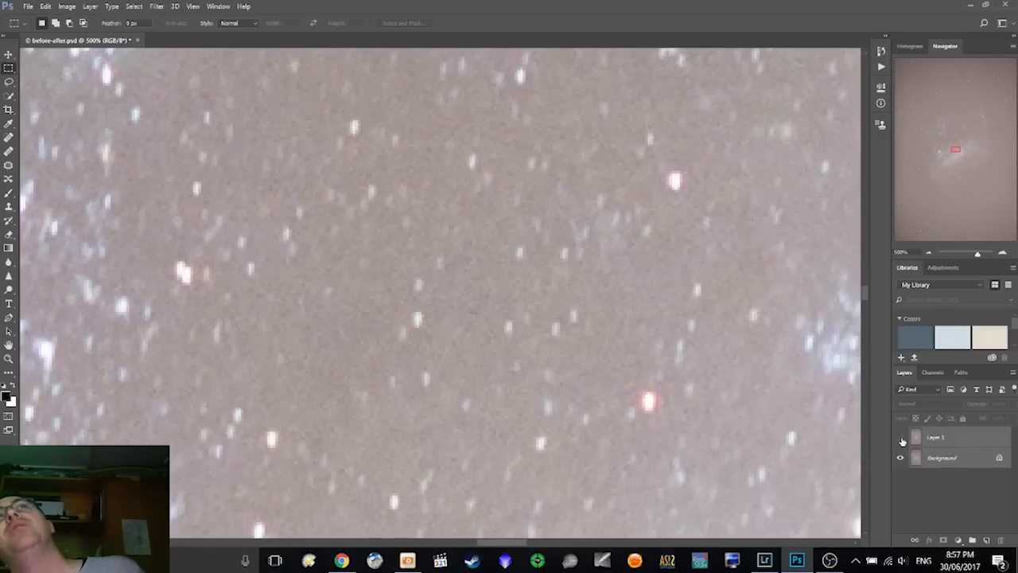
click(902, 438)
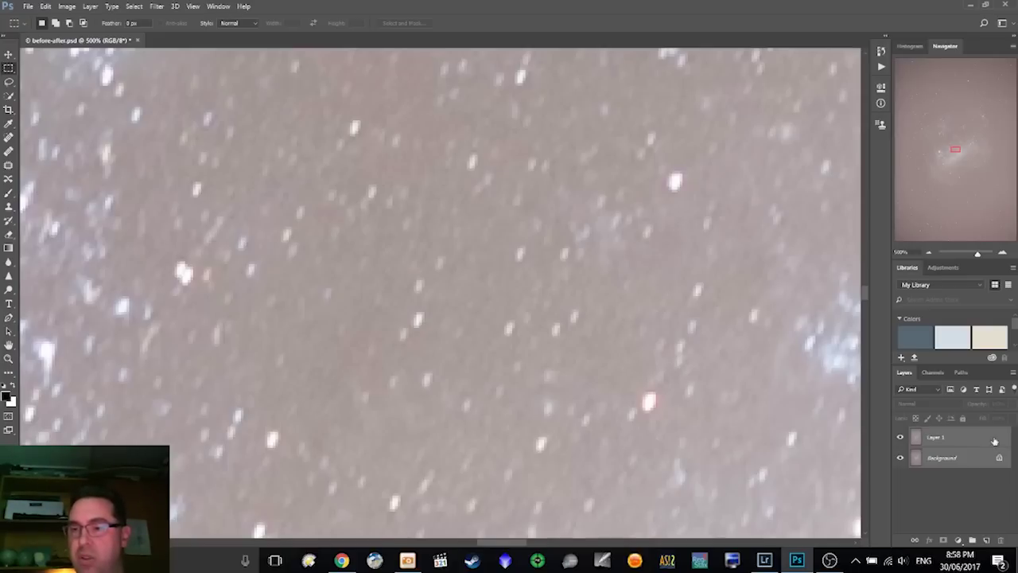
click(1013, 372)
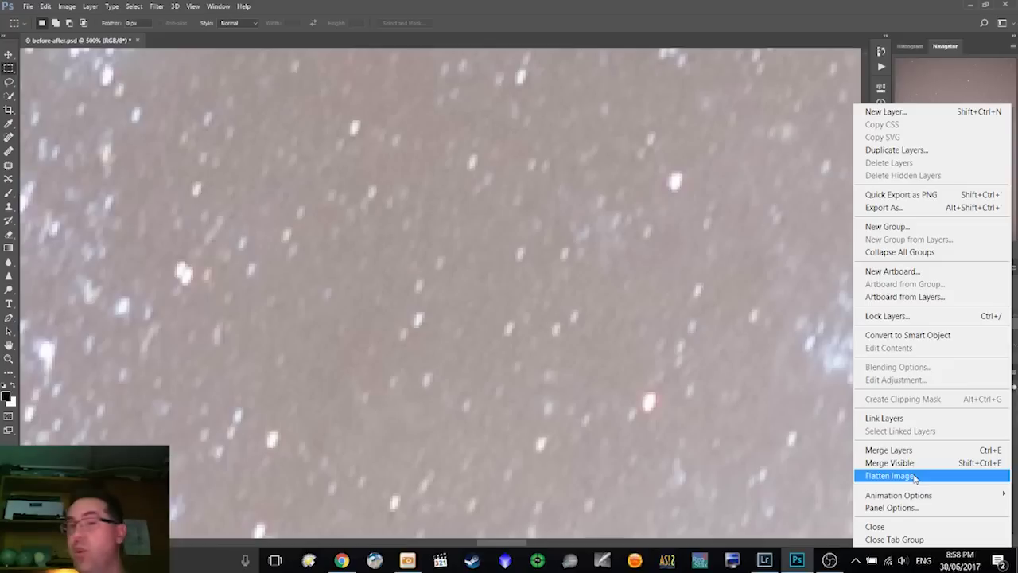
Step: Bring Lightroom to the front and open the stacked TIF in the Develop module
click(762, 561)
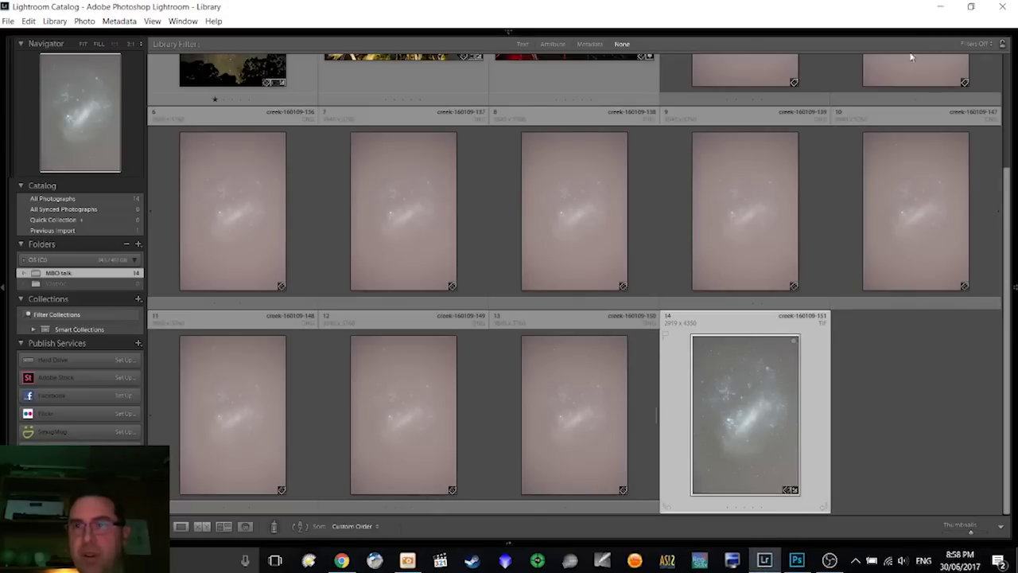
mouse_move(915, 34)
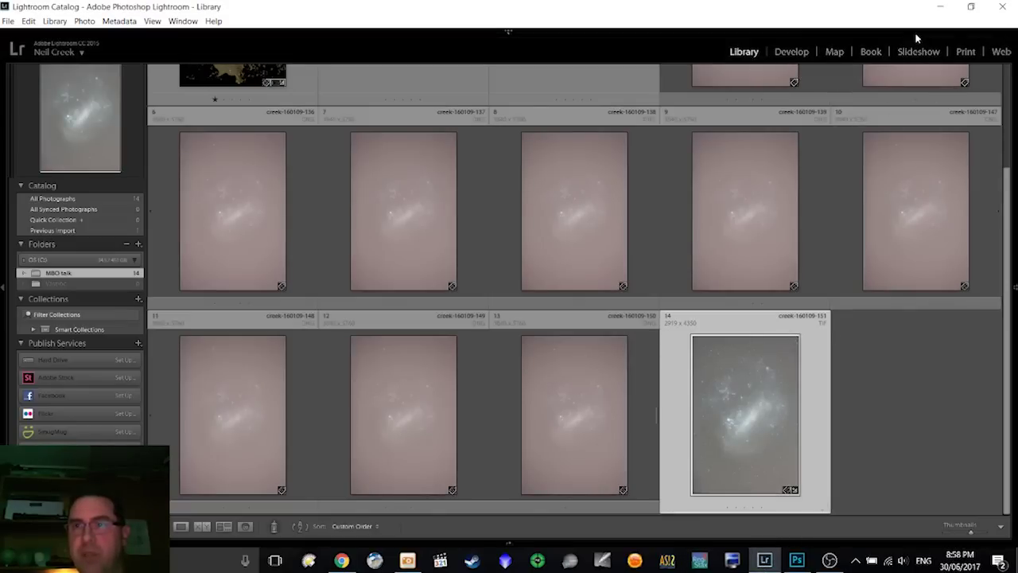
click(806, 53)
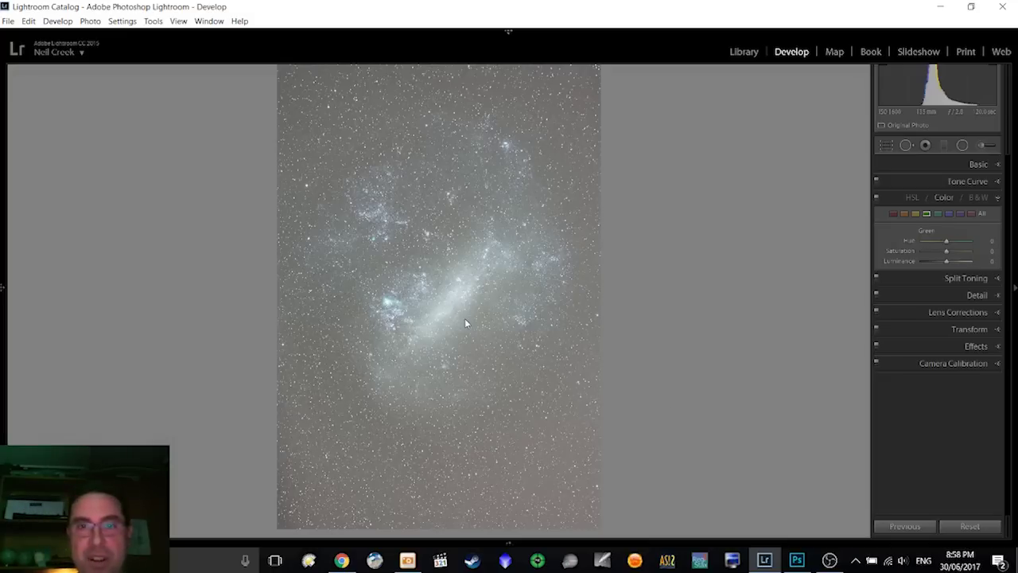
Step: Zoom in on the stars and back to fit, expand Basic, then go back to Library
click(448, 249)
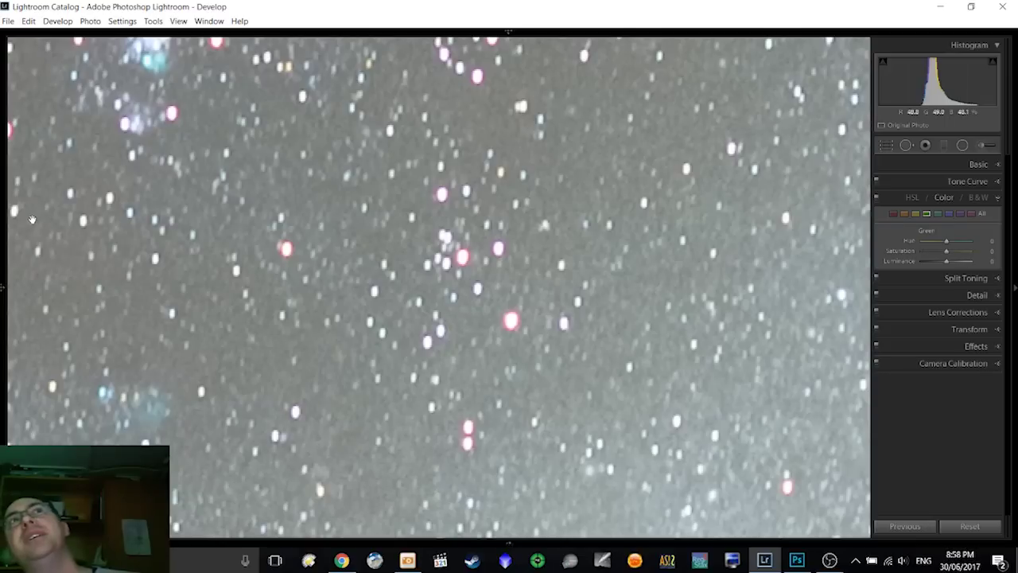
click(576, 222)
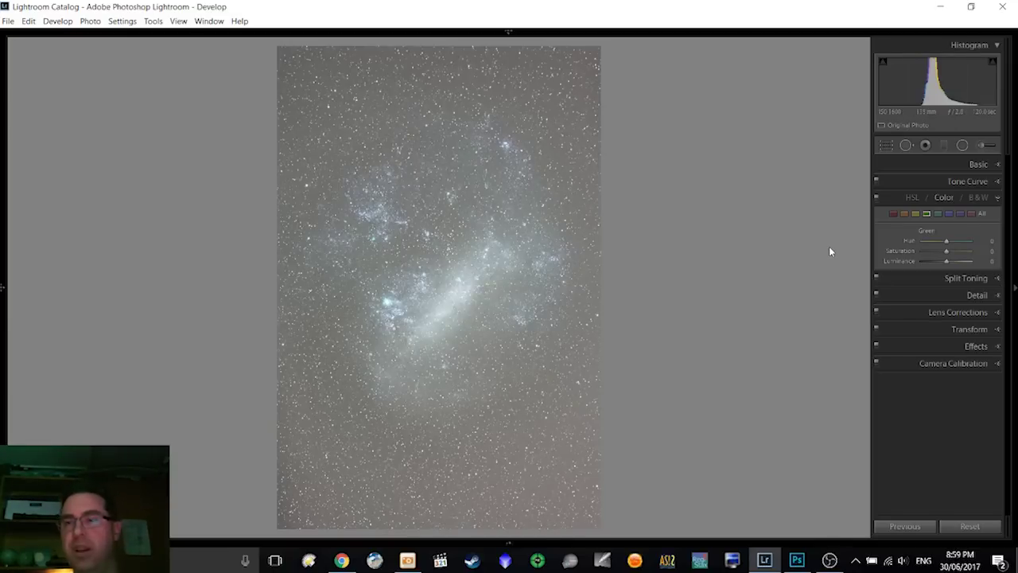
click(959, 164)
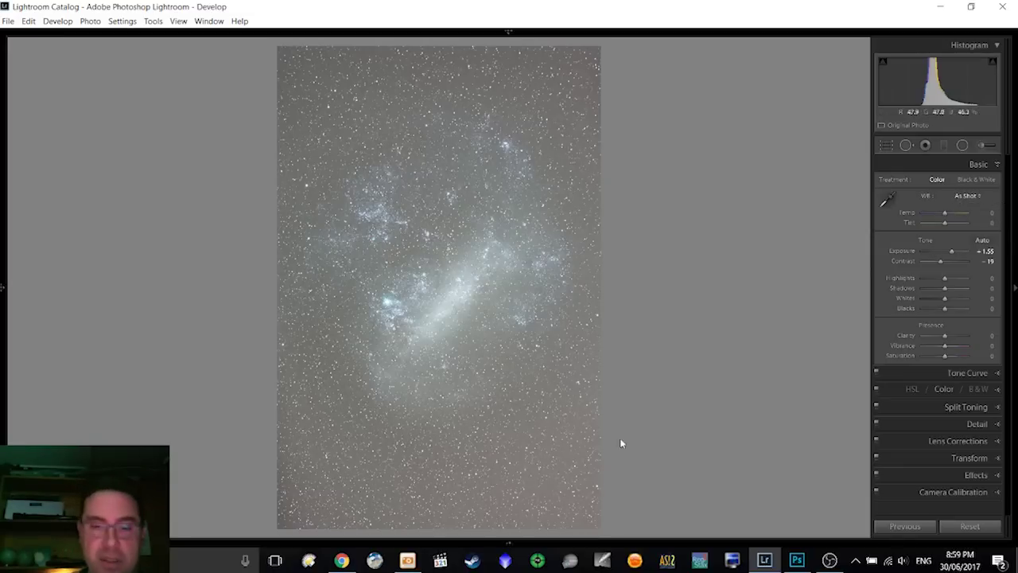
mouse_move(840, 31)
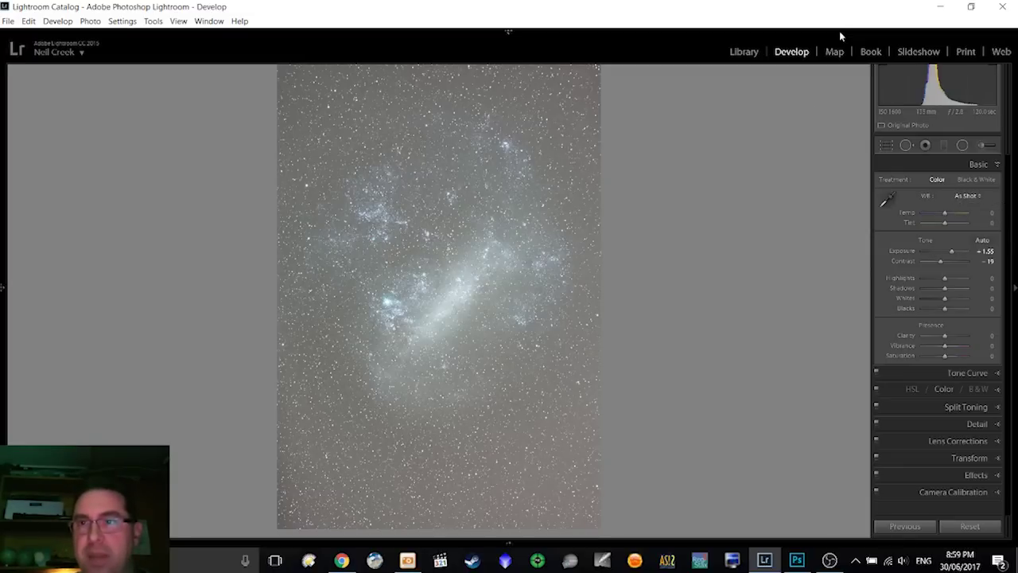
click(751, 50)
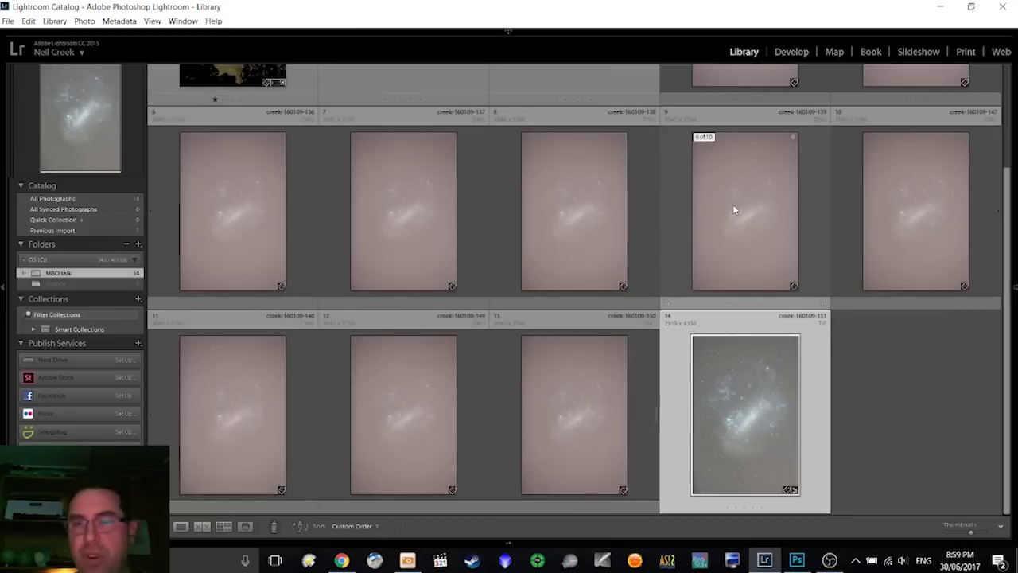
click(736, 208)
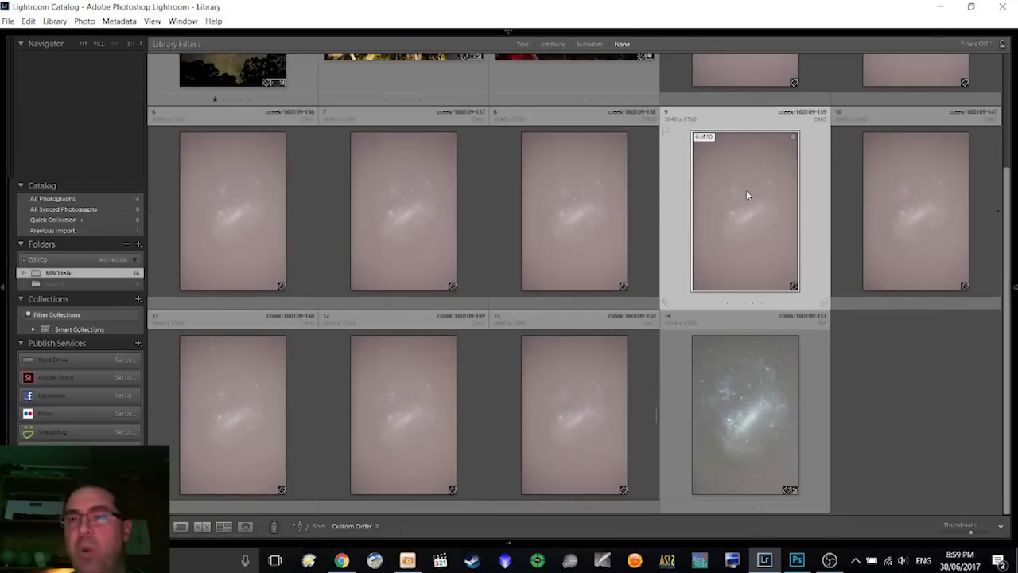
double_click(746, 196)
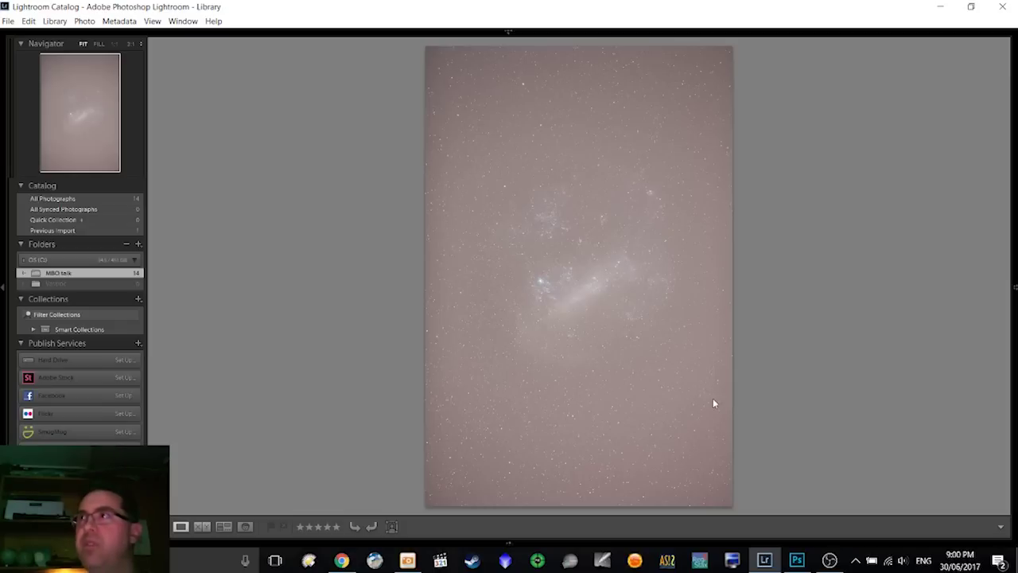
key(g)
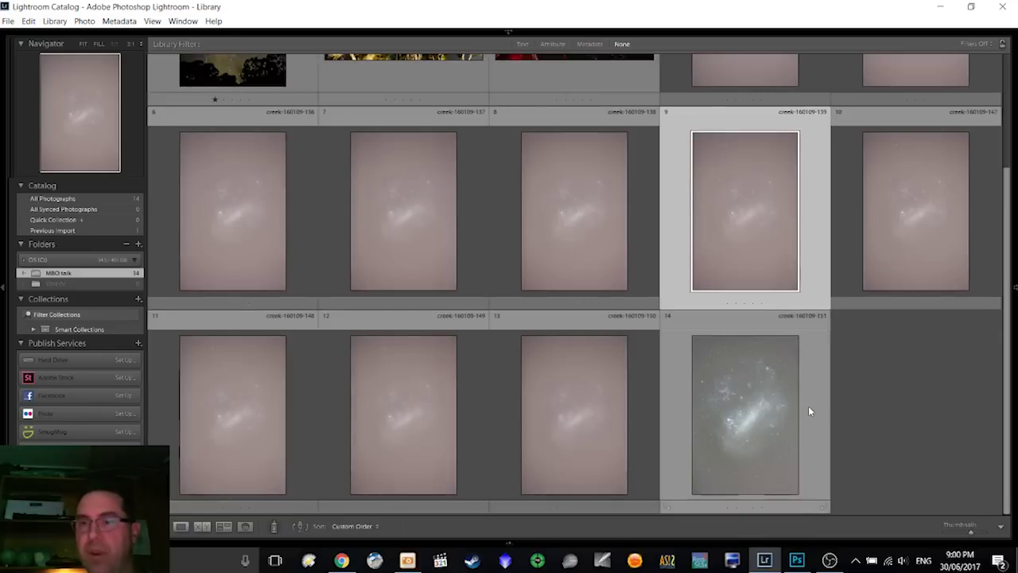
click(808, 405)
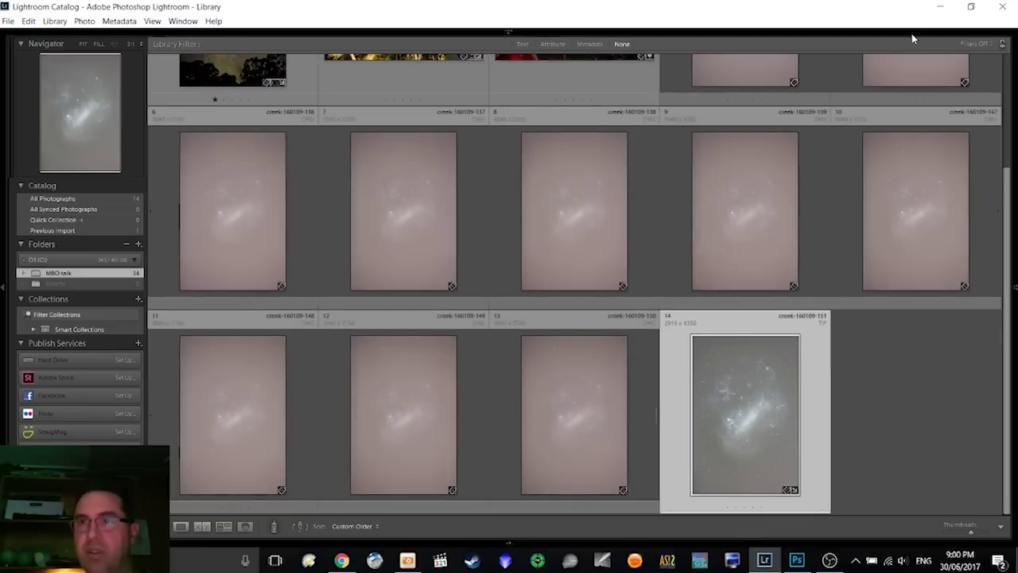
Step: In Develop, drag Blacks to -76 and preview the whites clipping with Alt
mouse_move(913, 36)
click(800, 51)
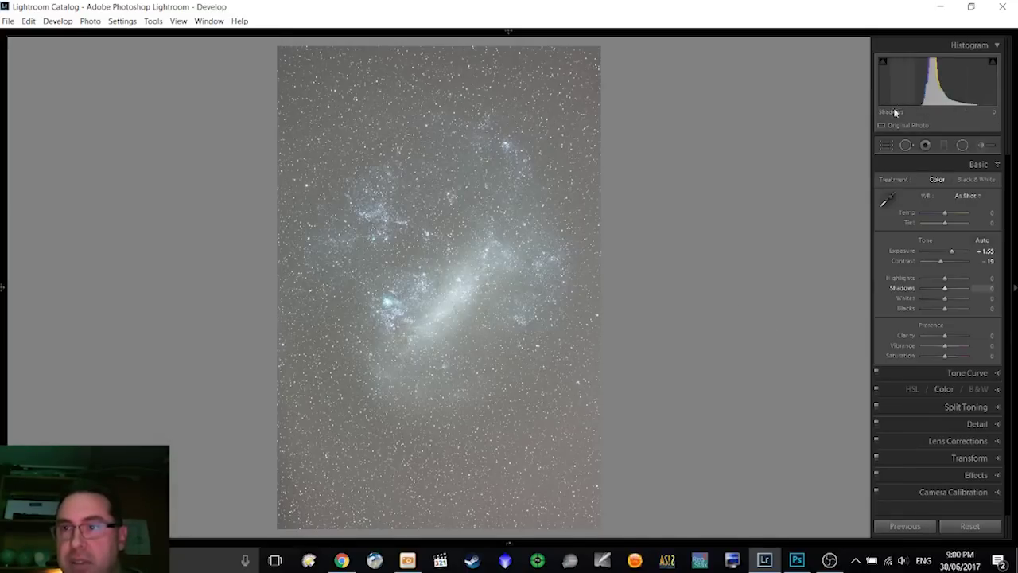
drag(946, 308, 928, 308)
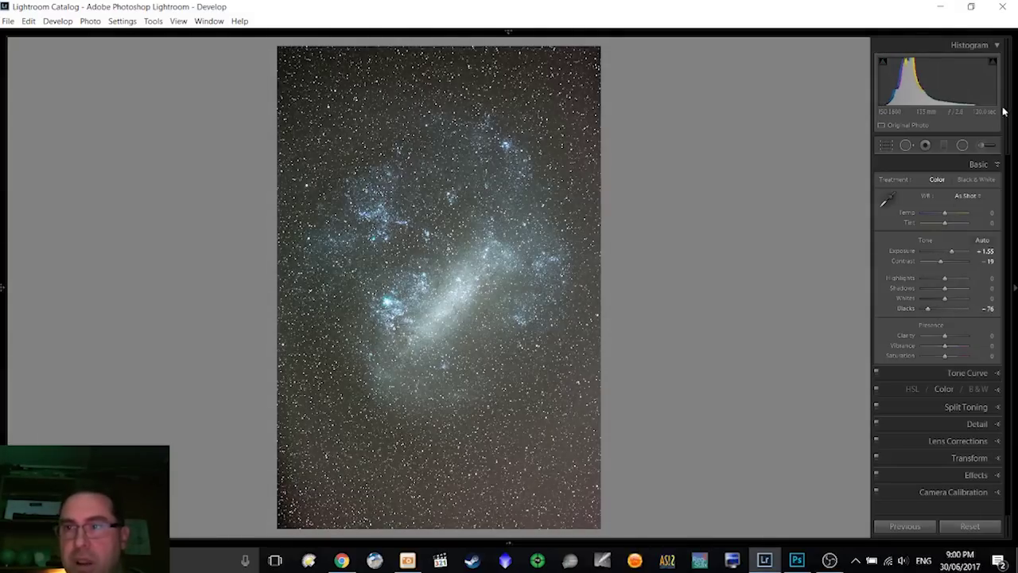
key(alt)
alt+click(946, 300)
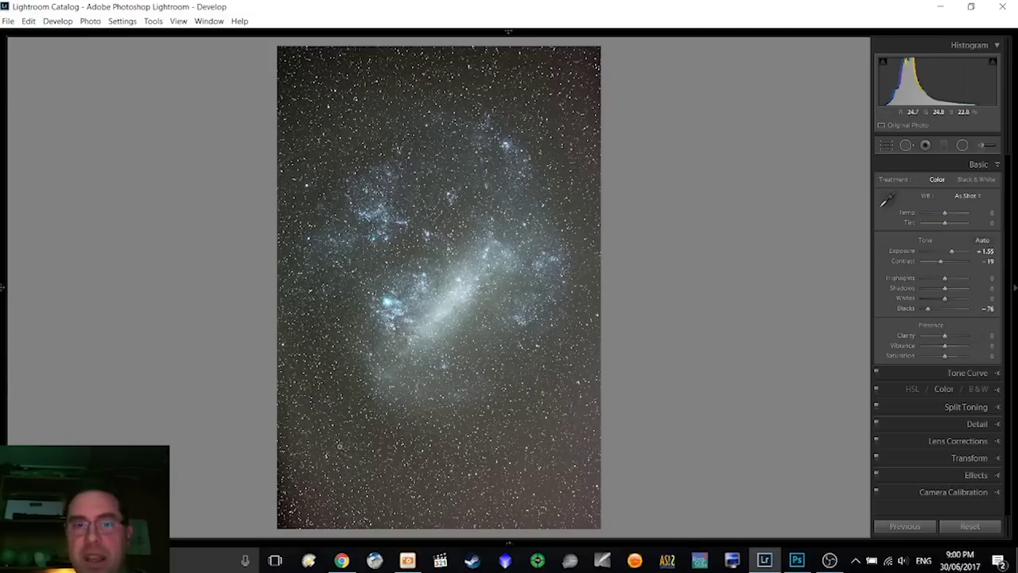
Step: Reset Contrast and raise it to +57, then zoom in on the stars
double_click(909, 265)
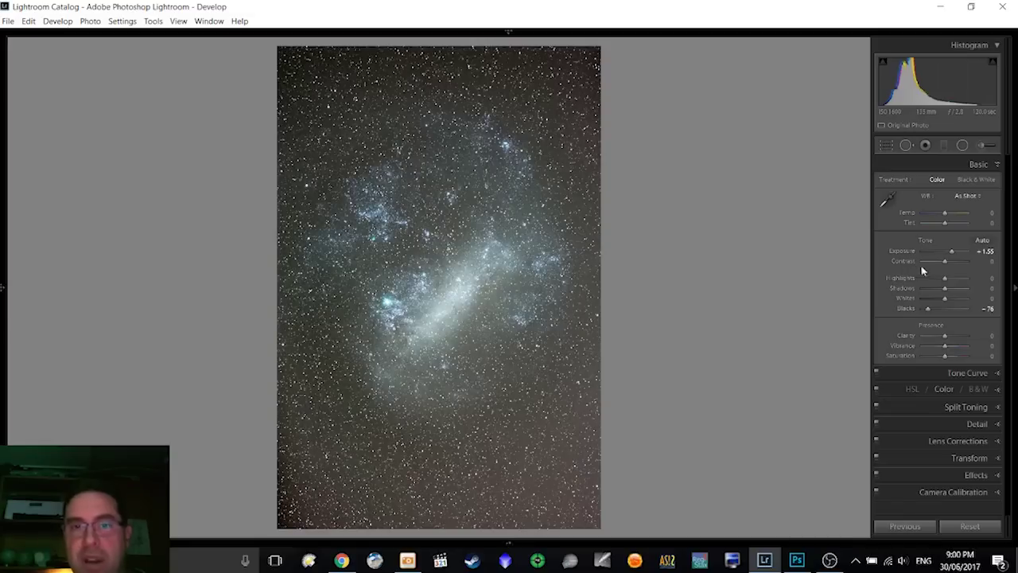
drag(946, 264, 957, 266)
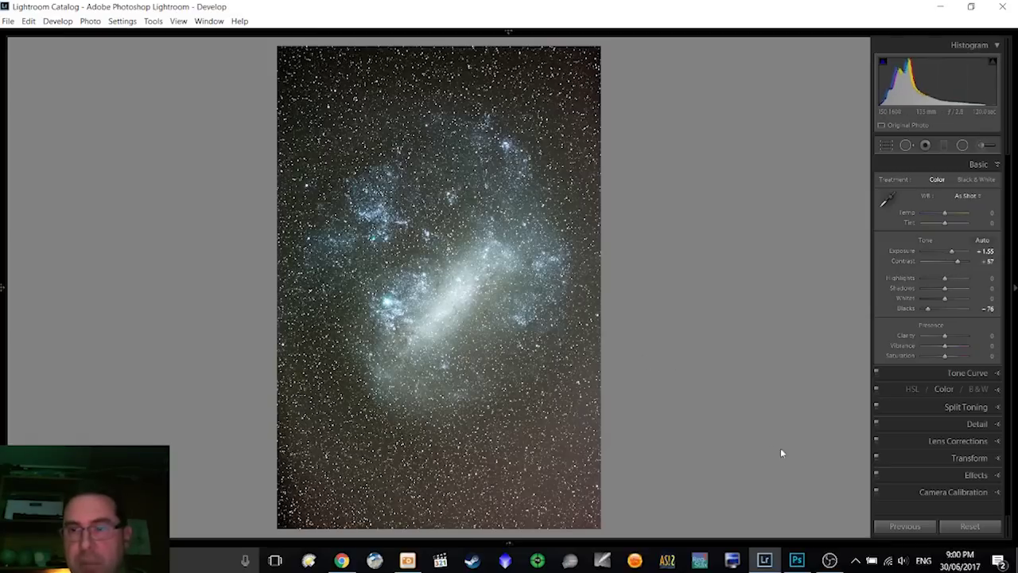
click(540, 378)
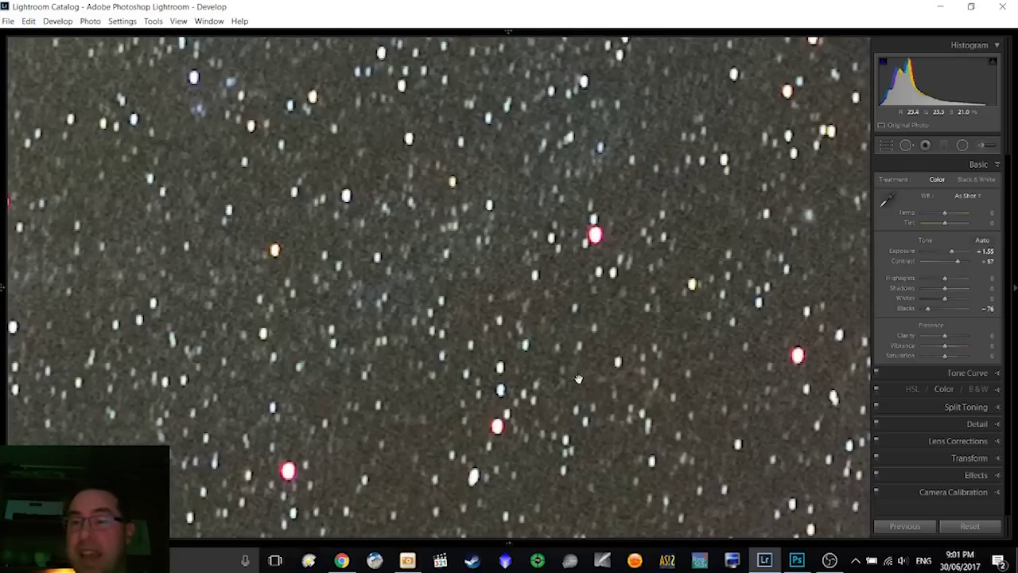
Step: Apply Detail noise reduction with Luminance 29 and Contrast 38, then return to Fit view
click(954, 426)
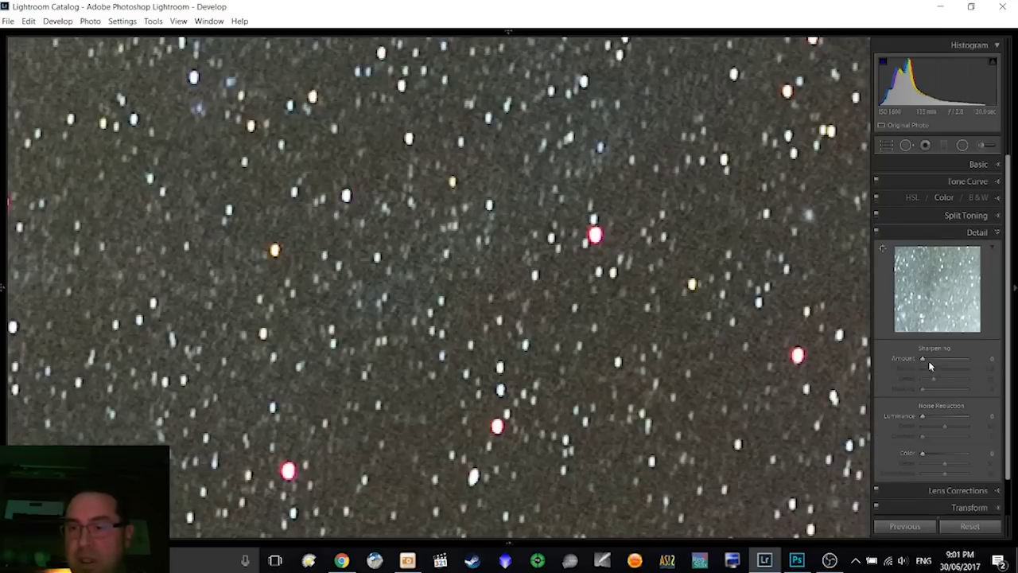
drag(931, 416, 937, 420)
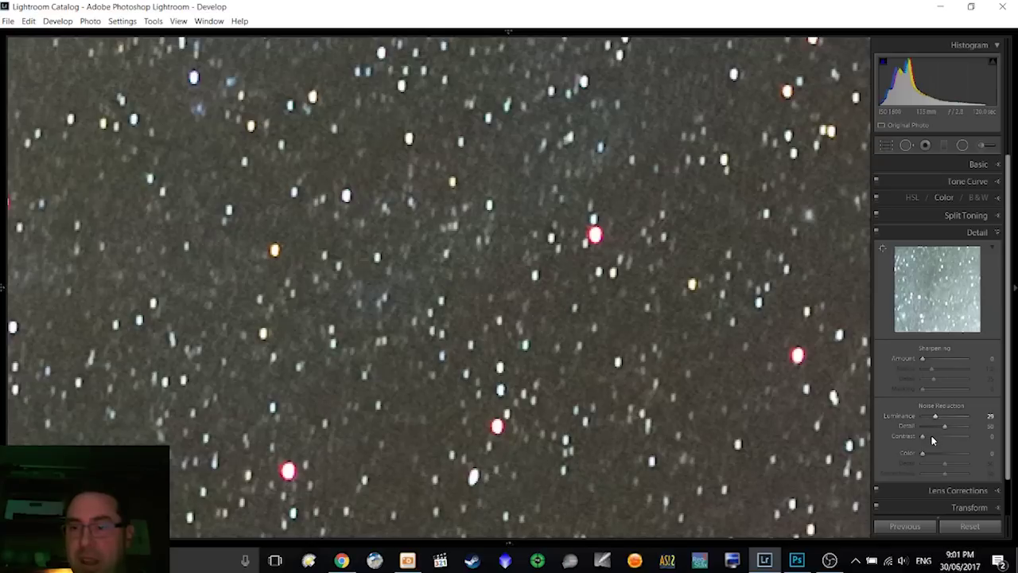
click(940, 438)
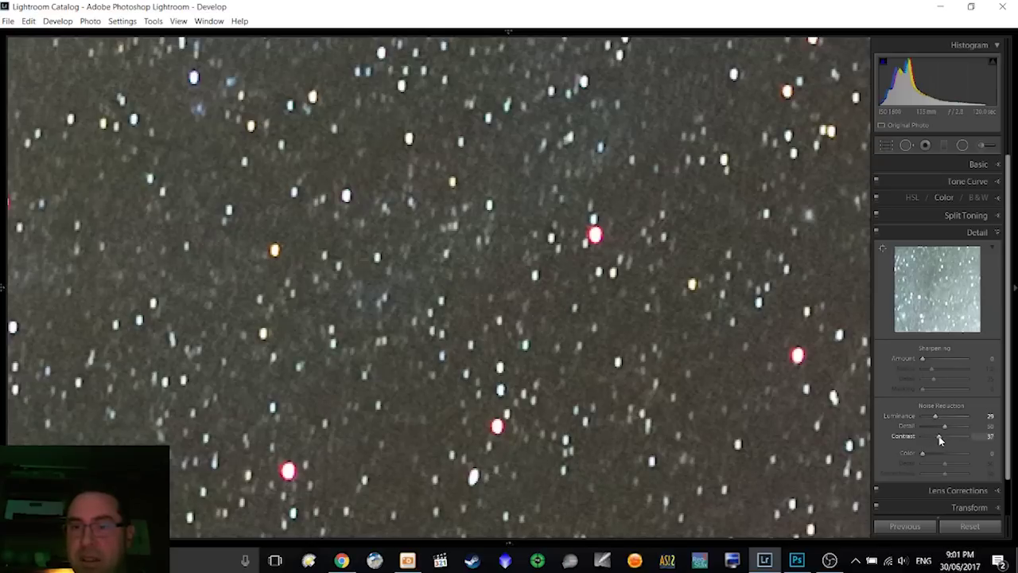
drag(940, 436, 940, 440)
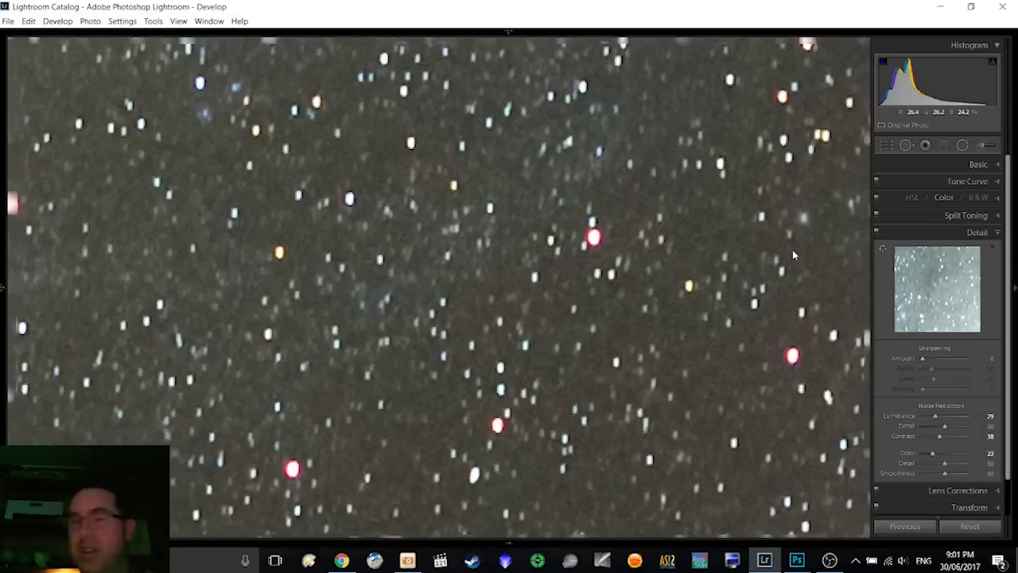
click(792, 255)
Step: In the Basic panel, set white balance Tint to +4 and Vibrance to +71
click(930, 163)
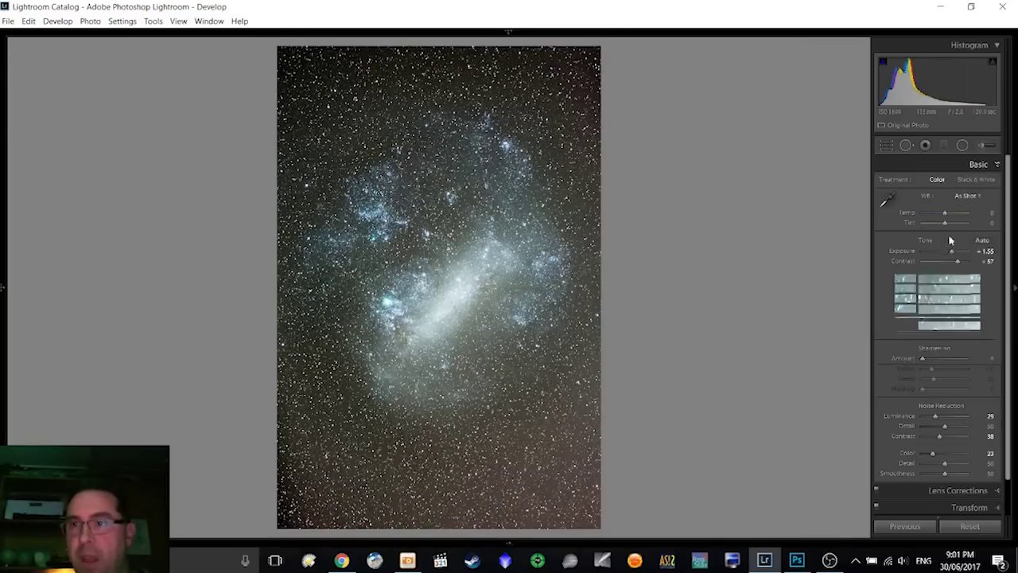
click(984, 212)
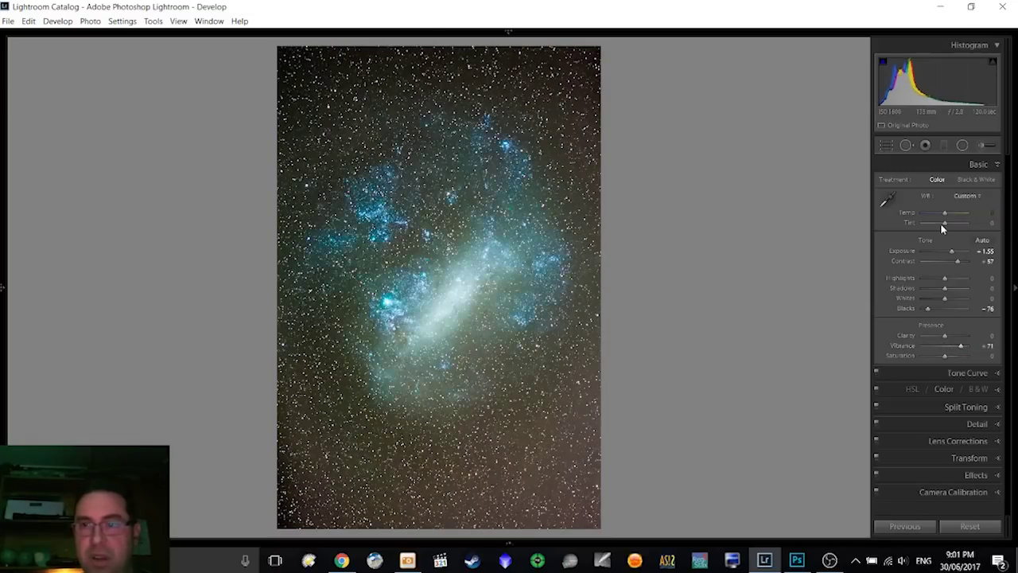
click(986, 223)
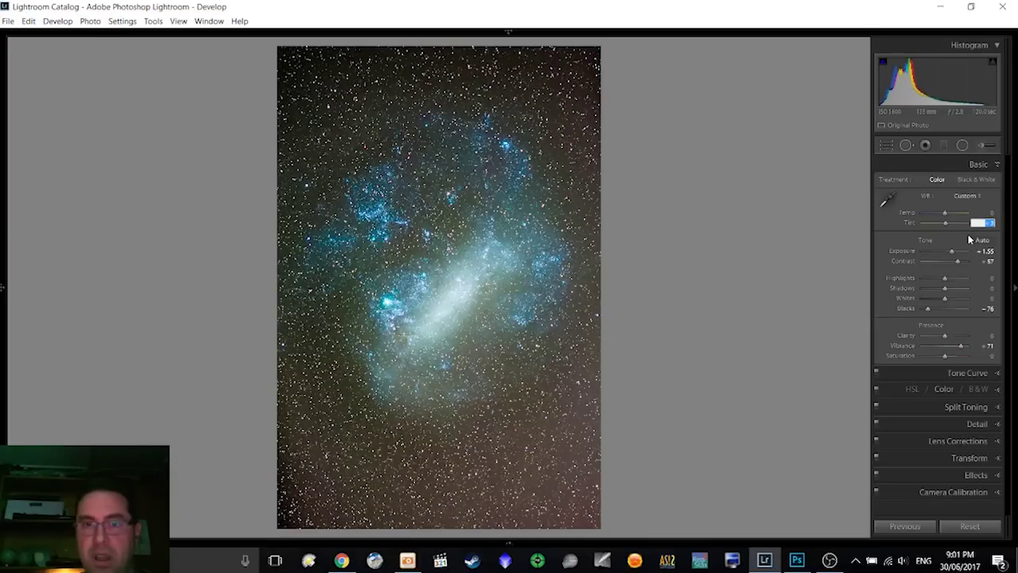
text(4)
key(shift+Tab)
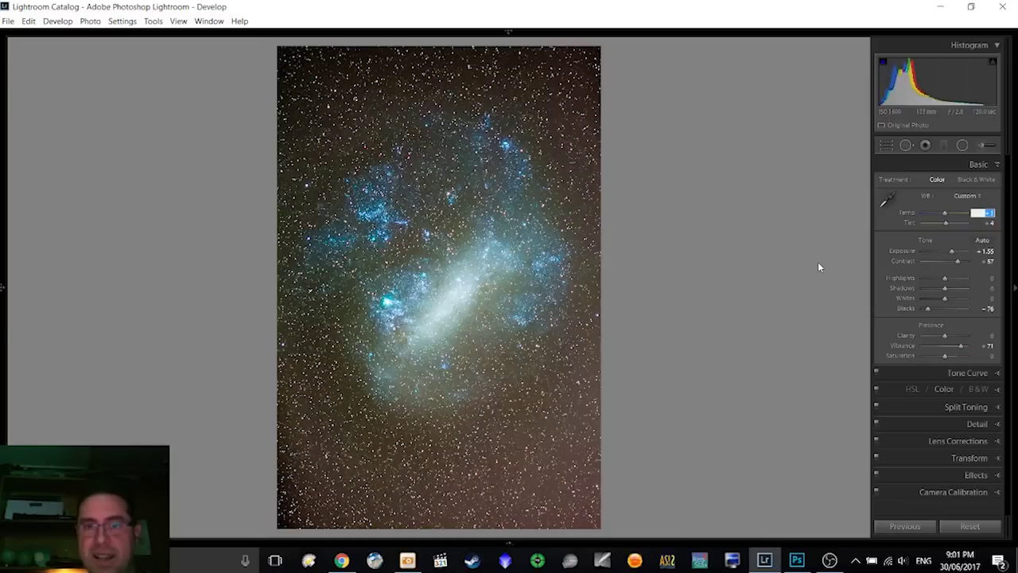
Step: Set Dehaze Amount to +24 in the Effects panel and pick the Graduated Filter tool
click(974, 476)
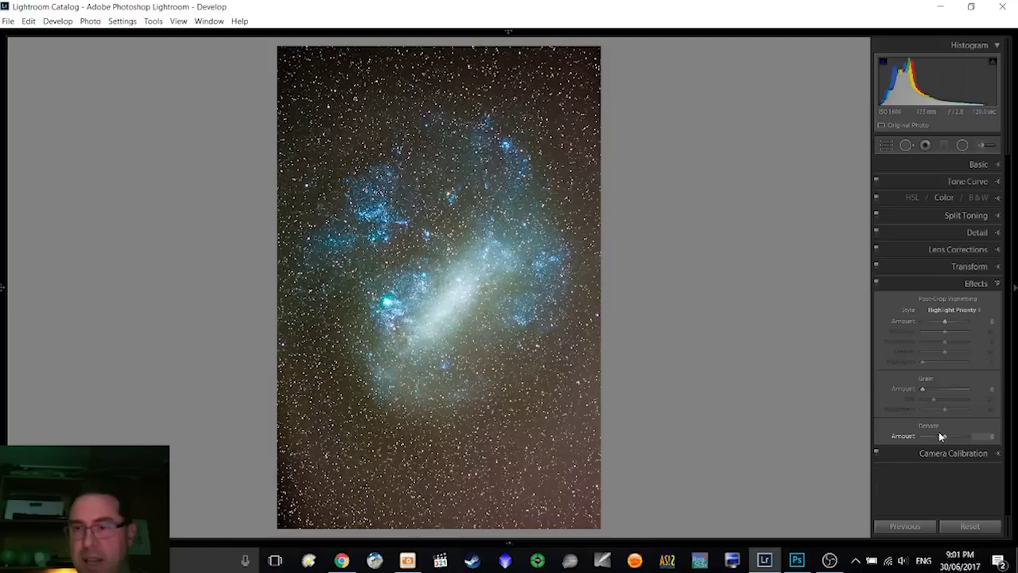
drag(946, 440, 954, 440)
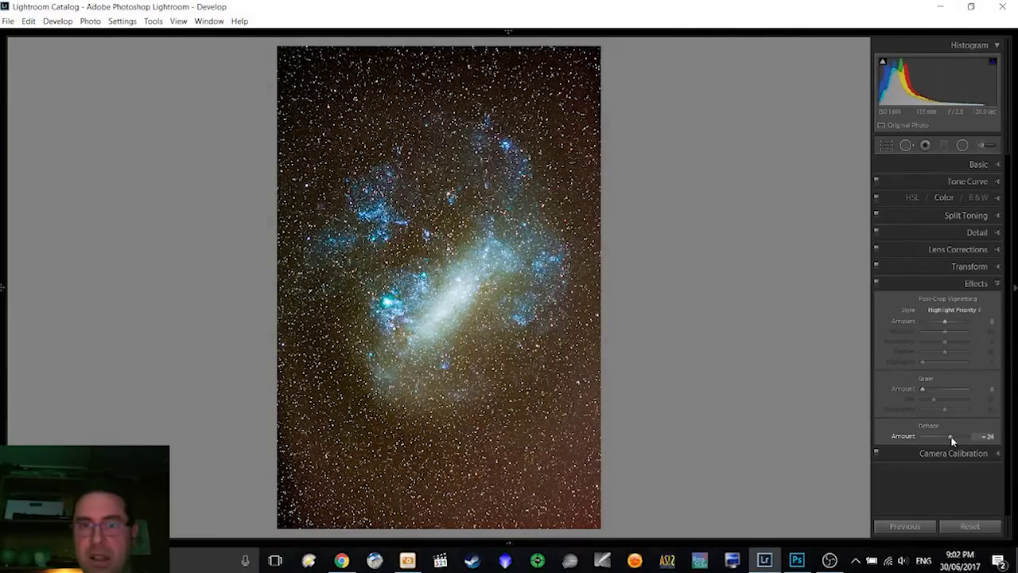
click(945, 146)
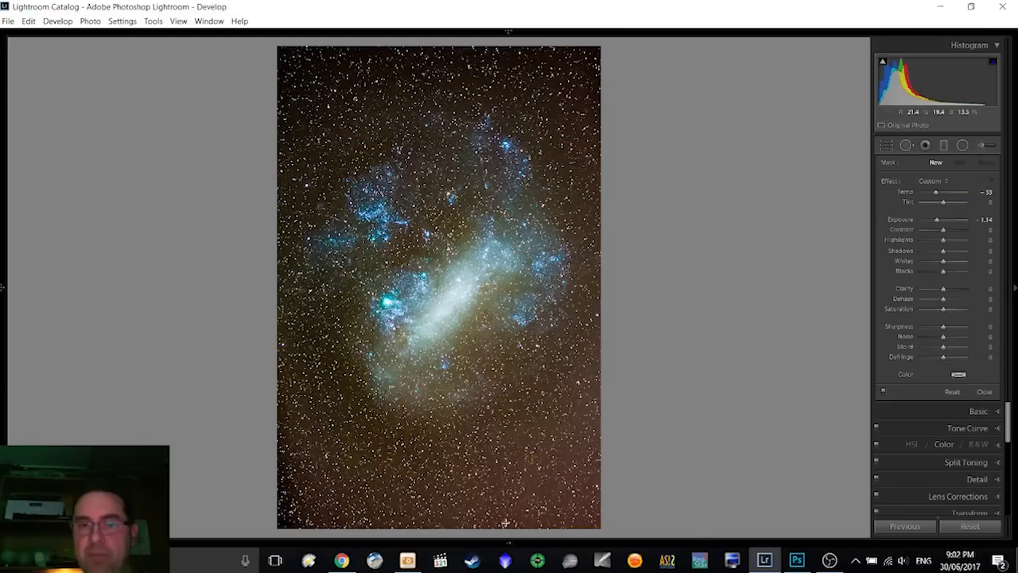
Step: Draw a level graduated filter with Temp reset, Exposure -0.48 and Shadows -69
drag(496, 50, 497, 57)
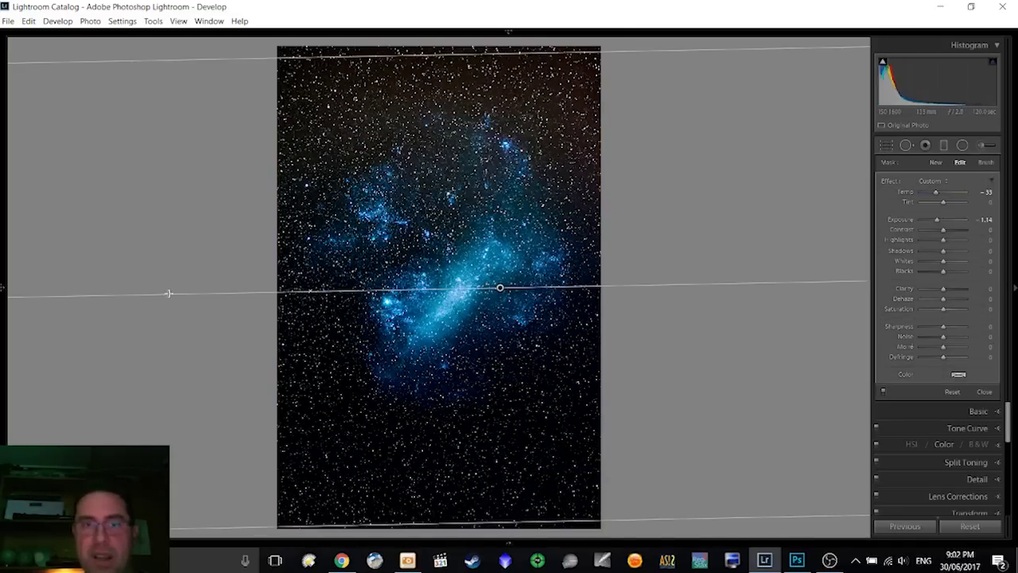
drag(288, 288, 285, 288)
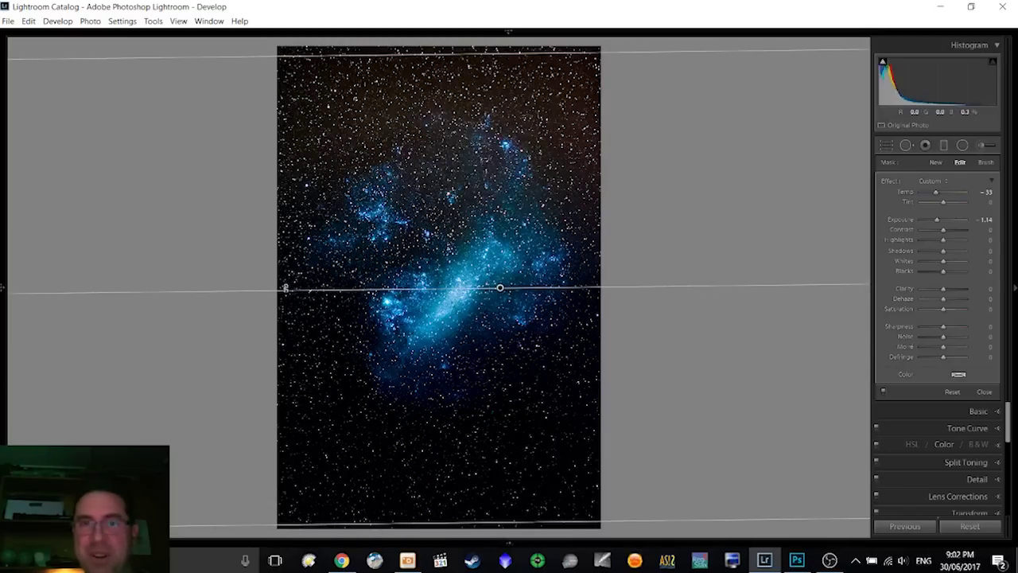
double_click(908, 189)
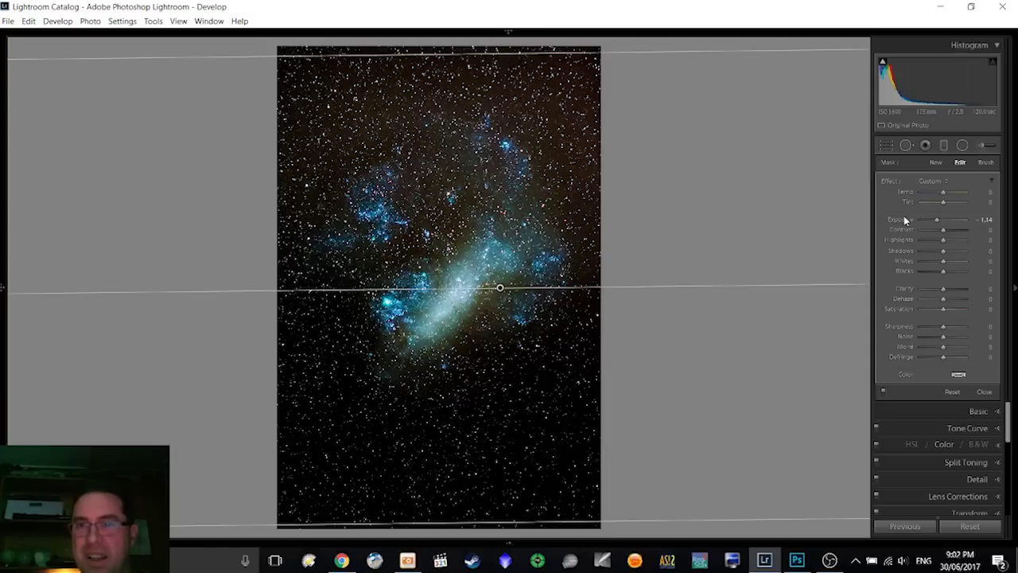
drag(938, 224, 941, 225)
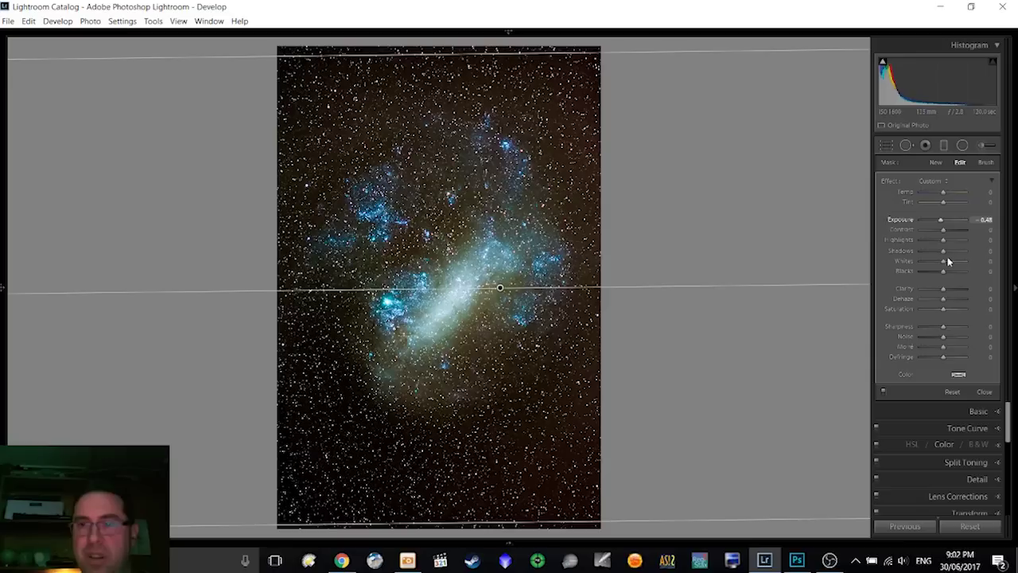
drag(933, 251, 927, 251)
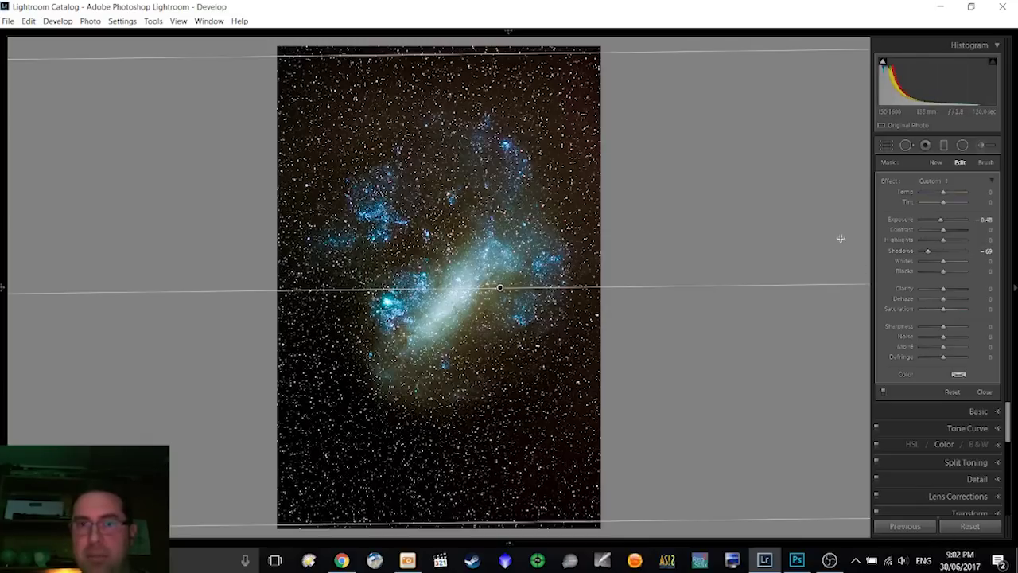
Step: Toggle the graduated filter off and on to compare, then close the tool
click(883, 393)
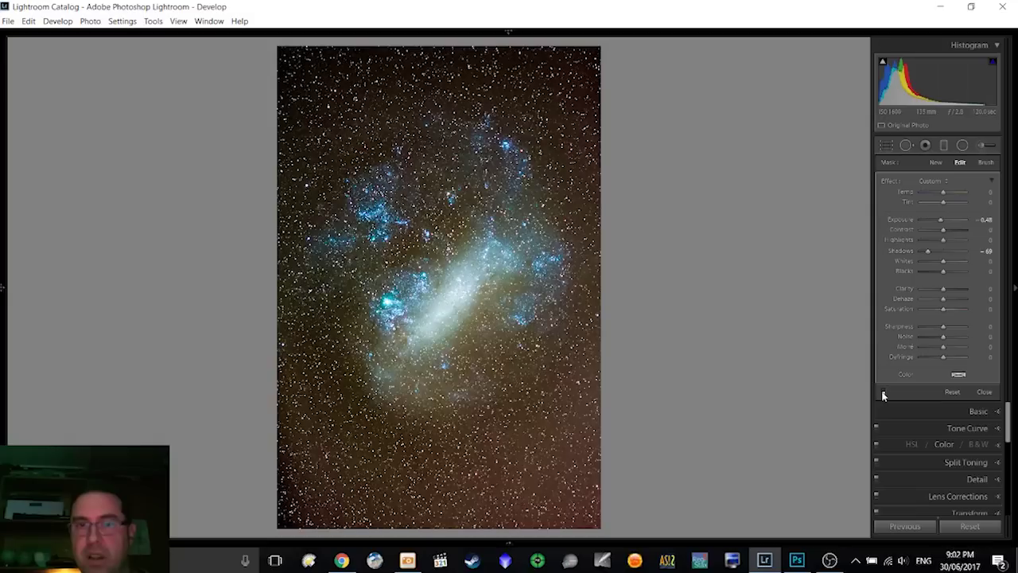
click(883, 393)
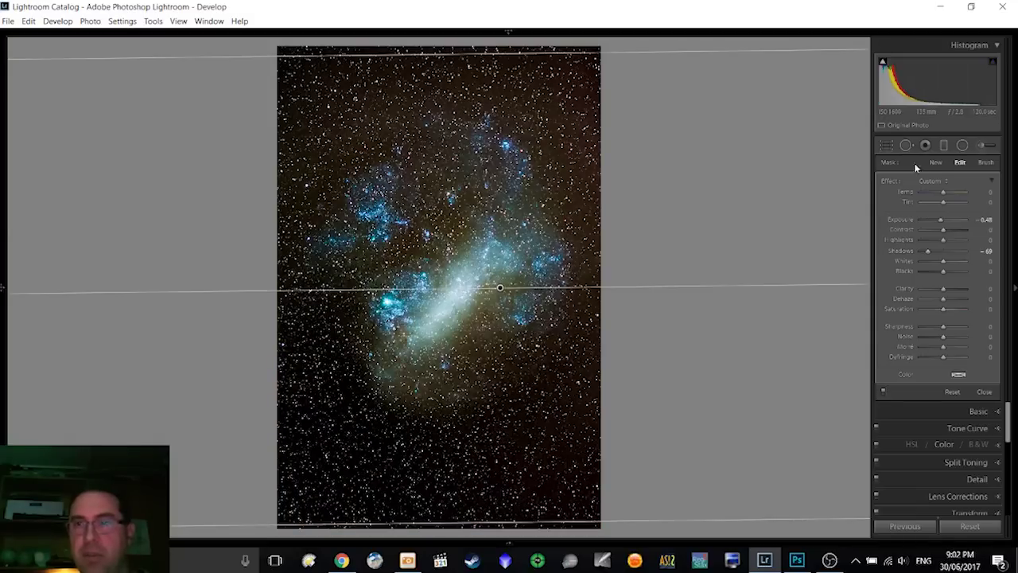
click(946, 146)
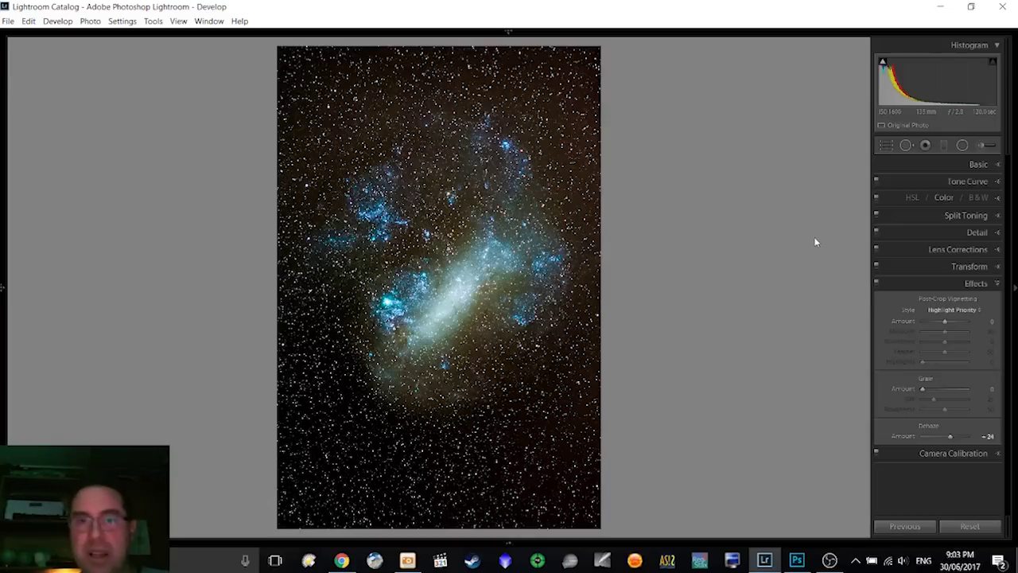
Step: In the Basic panel, set Shadows to -38 and Blacks to -74
click(977, 164)
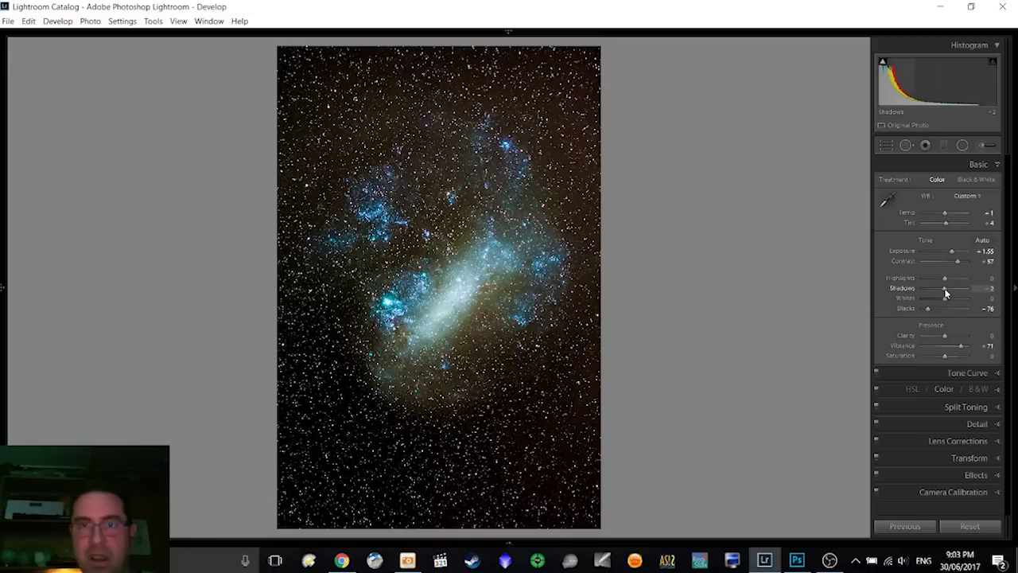
drag(938, 292, 933, 291)
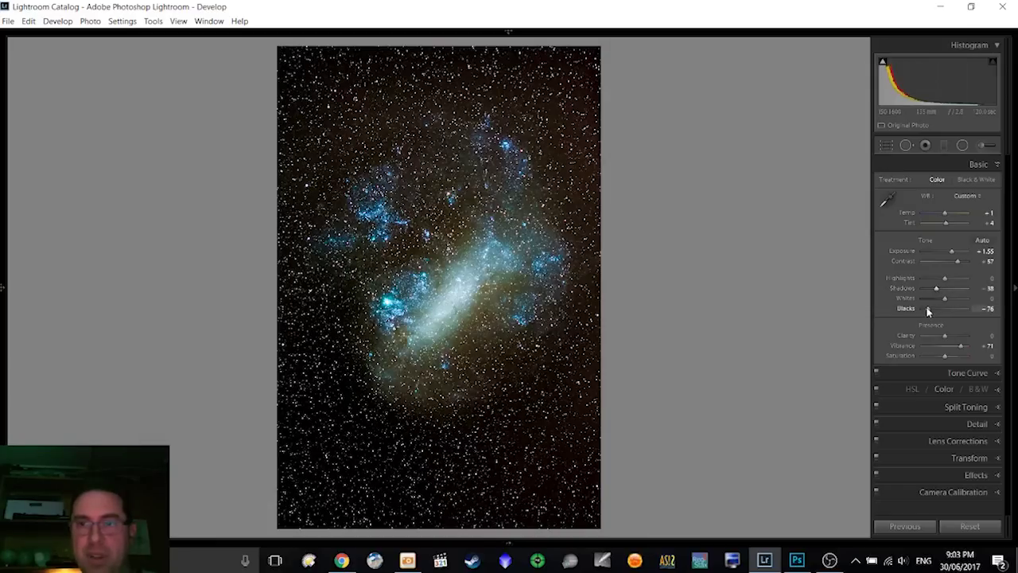
drag(928, 309, 932, 312)
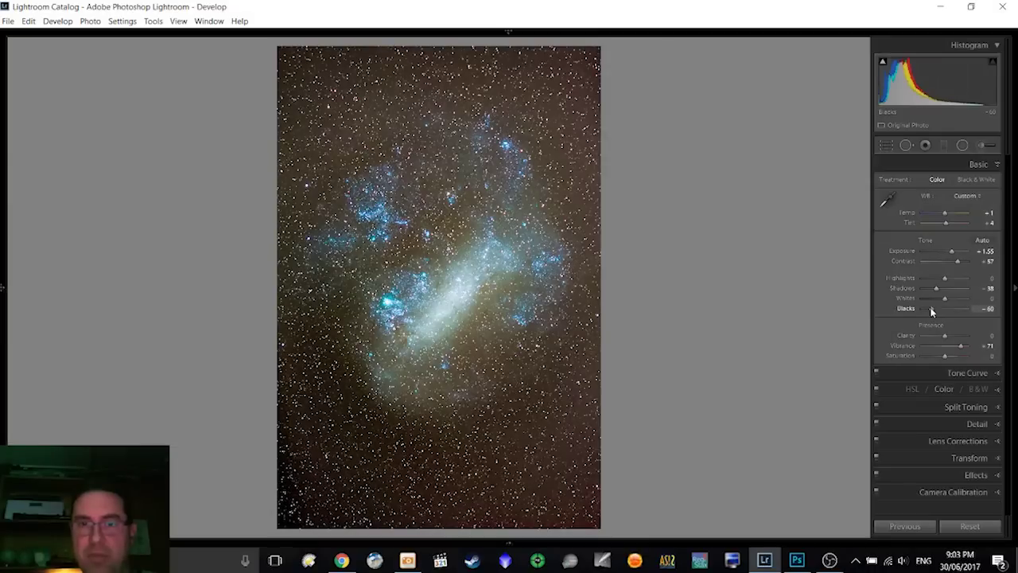
drag(932, 312, 928, 311)
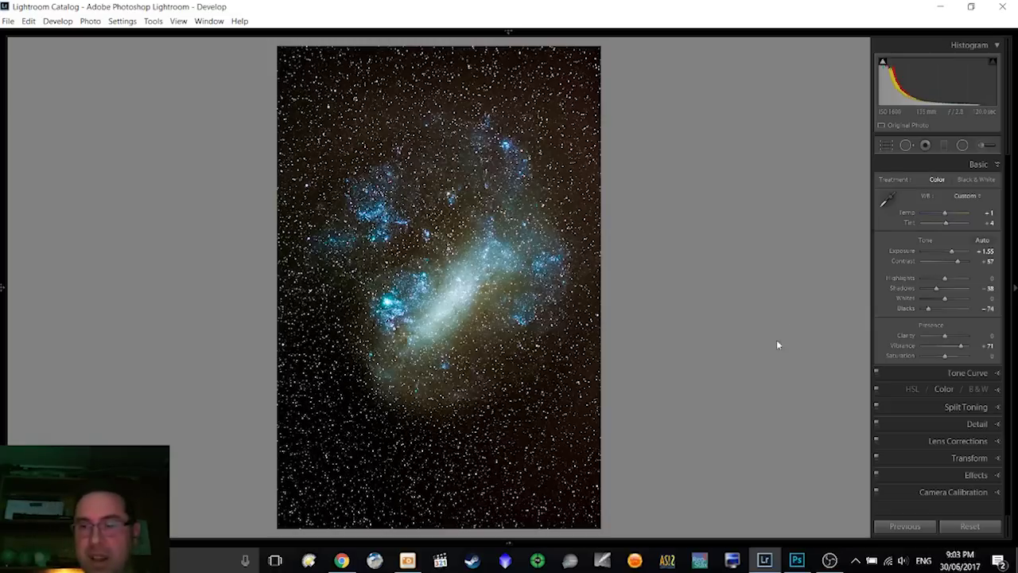
Step: In Library's Compare view, put the original raw frame beside the edited stacked galaxy
mouse_move(807, 33)
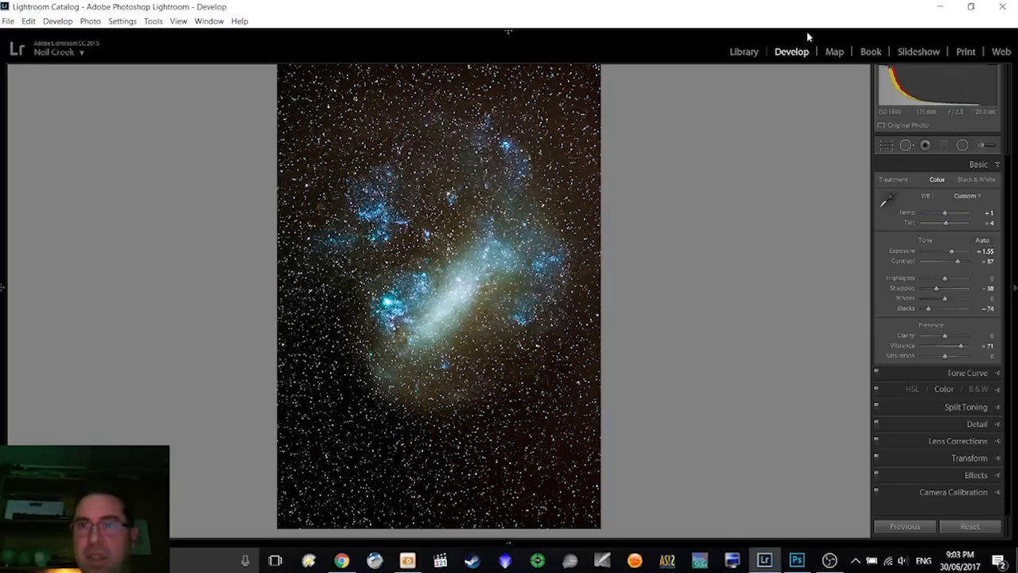
click(745, 54)
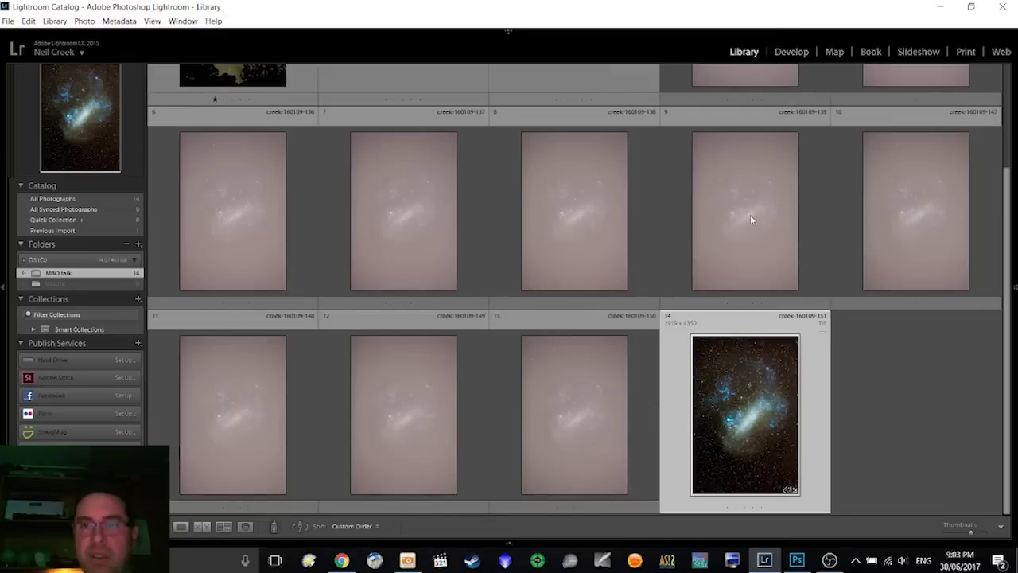
click(202, 526)
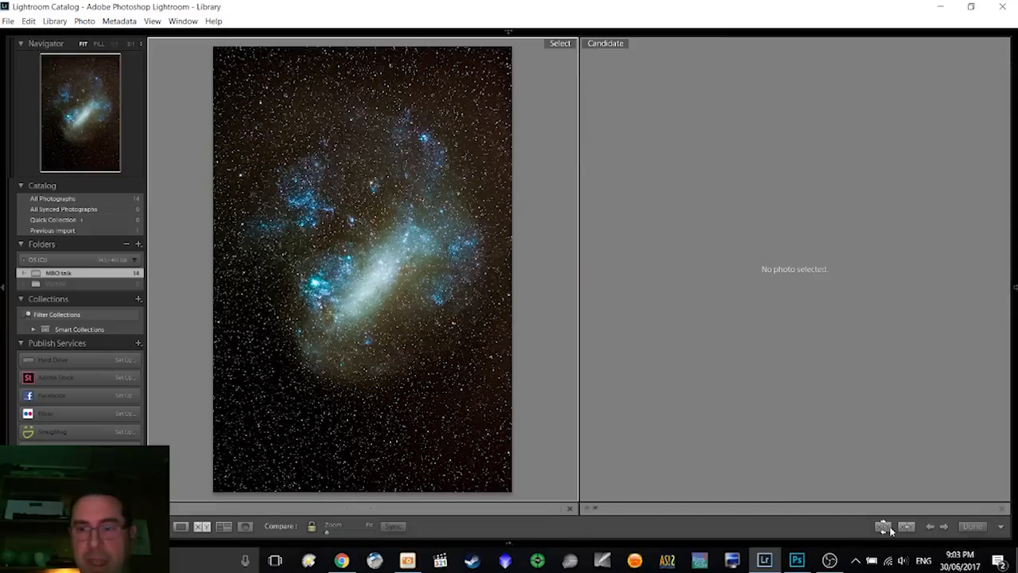
click(884, 527)
click(885, 527)
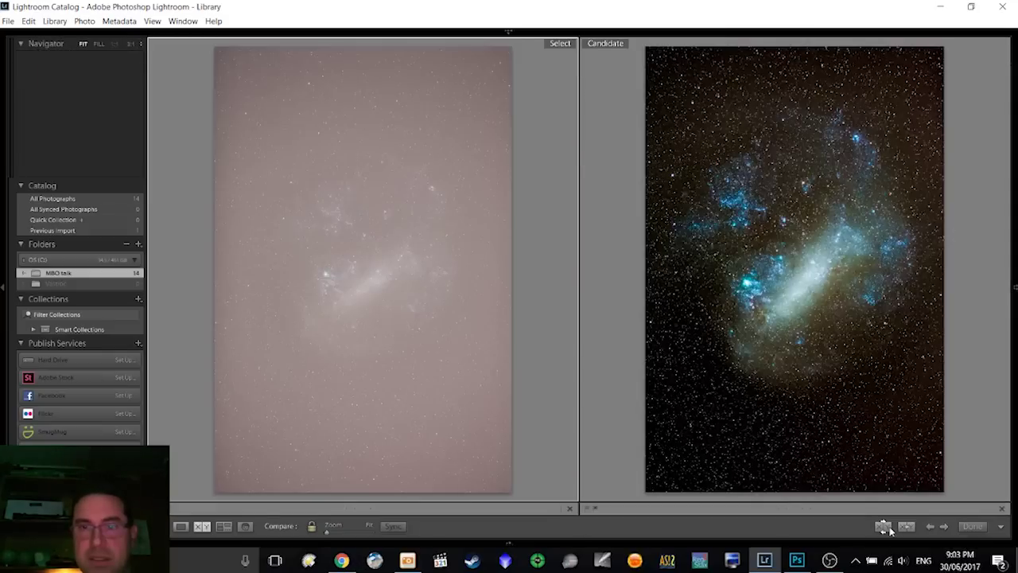
mouse_move(1015, 286)
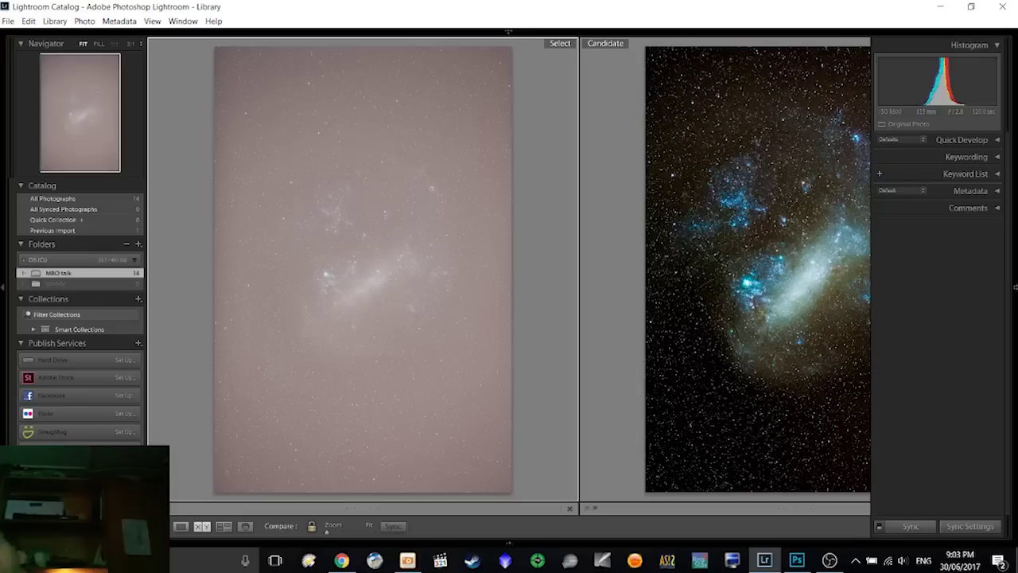